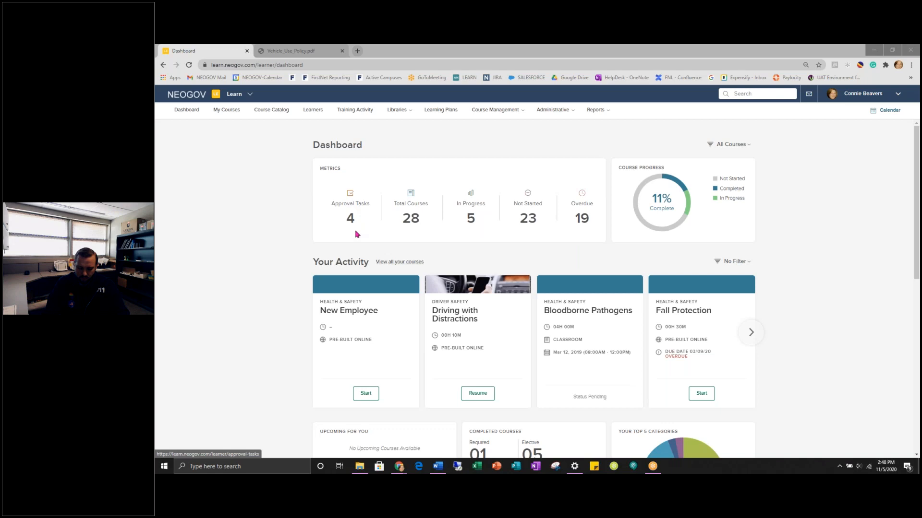
# - Check the pending approval tasks list, then return to the dashboard and scroll down
pyautogui.click(351, 221)
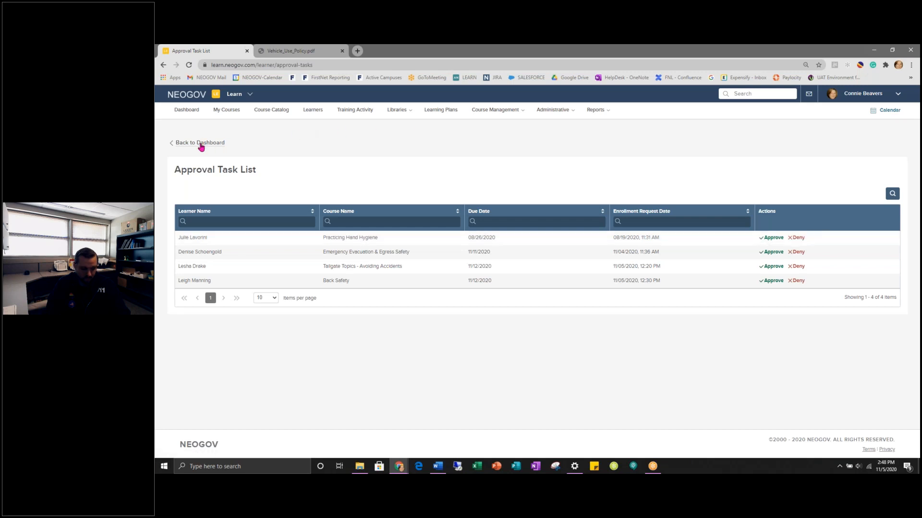
pyautogui.click(201, 145)
pyautogui.scroll(-1, 505, 225)
pyautogui.scroll(-1, 504, 229)
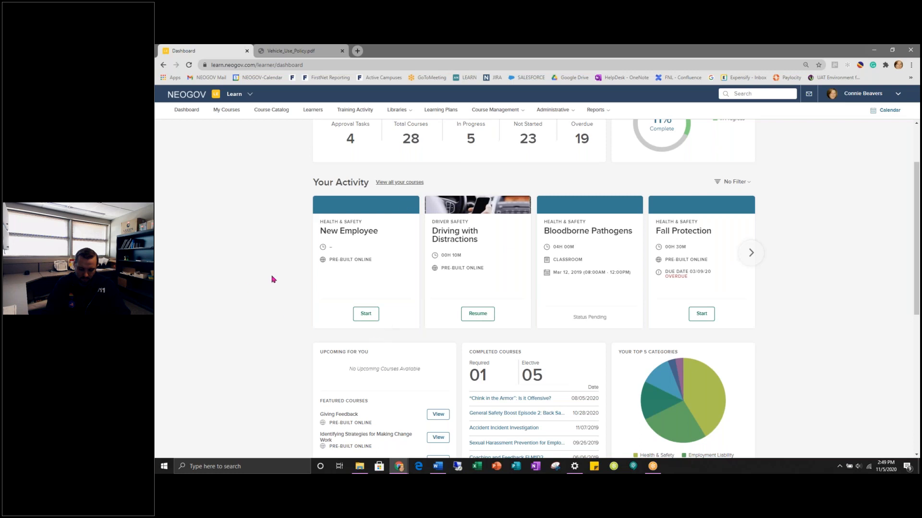
# - Launch the New Employee course, close its player, and view the Fall Protection summary on the dashboard
pyautogui.click(376, 314)
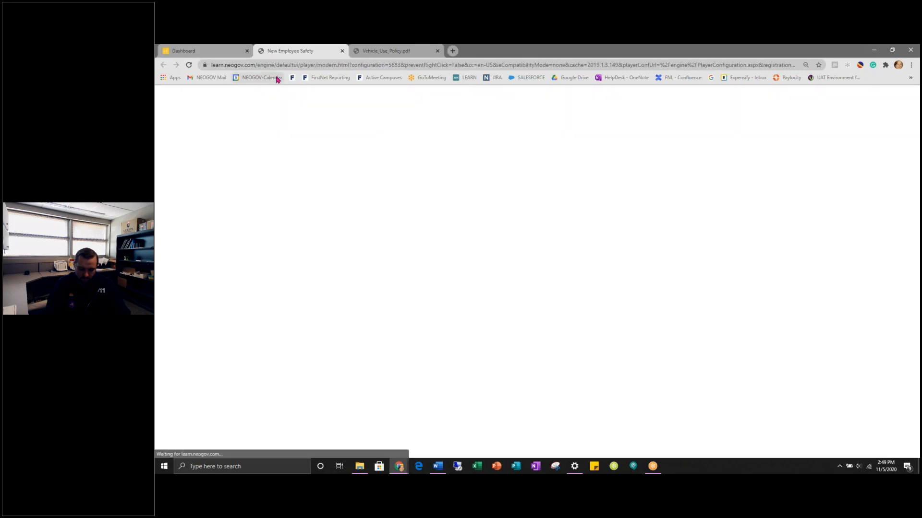
pyautogui.click(722, 50)
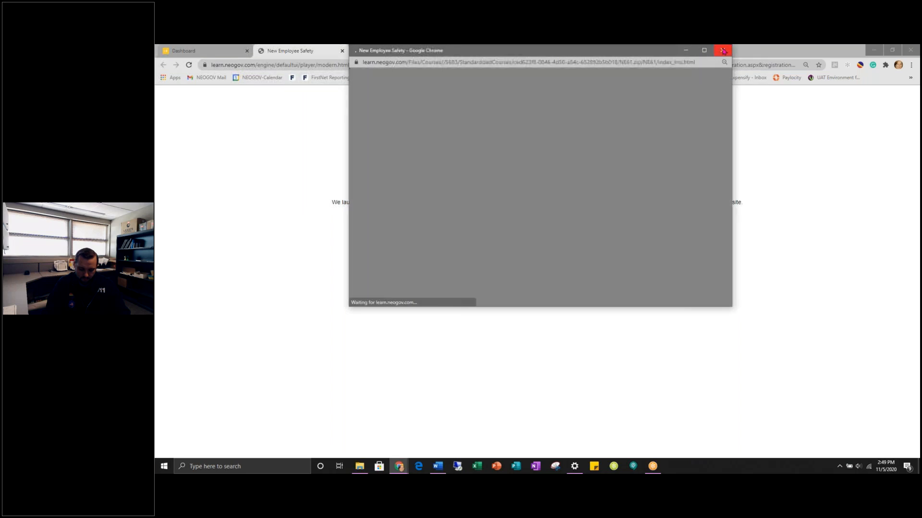
pyautogui.click(211, 54)
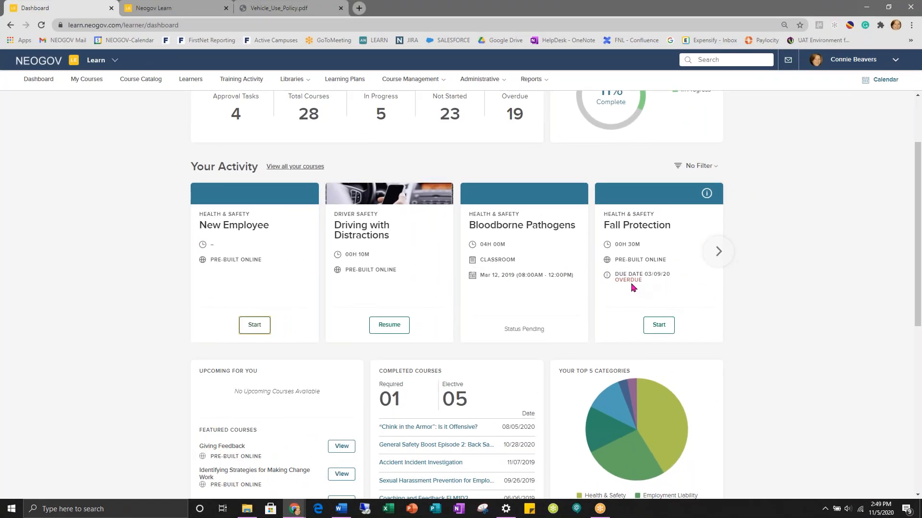
pyautogui.click(706, 195)
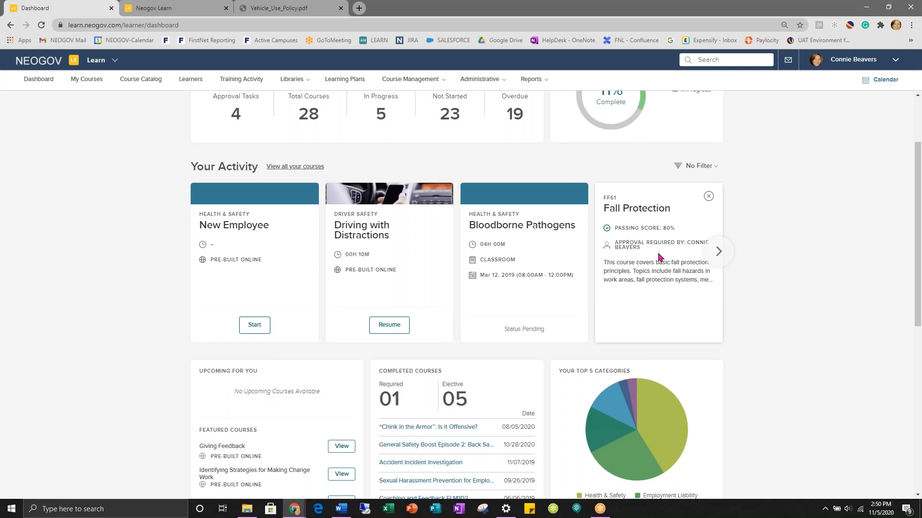
pyautogui.click(708, 197)
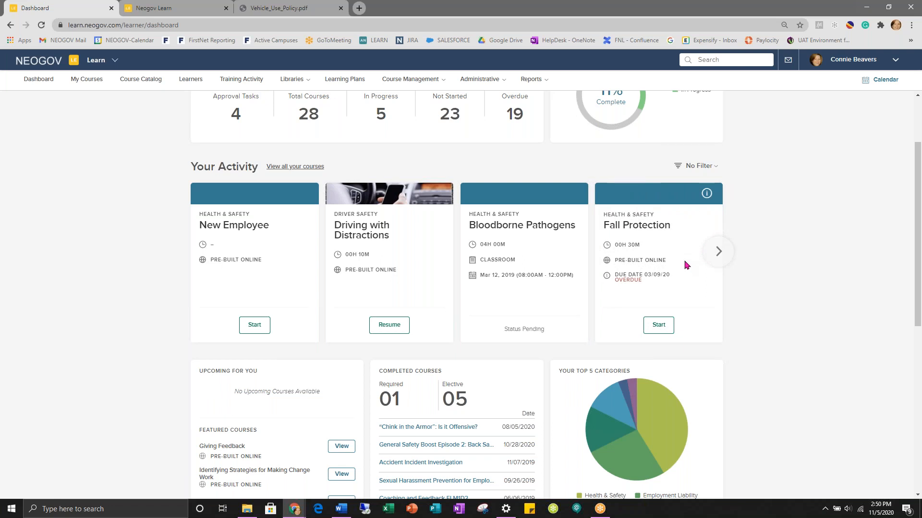
pyautogui.click(626, 224)
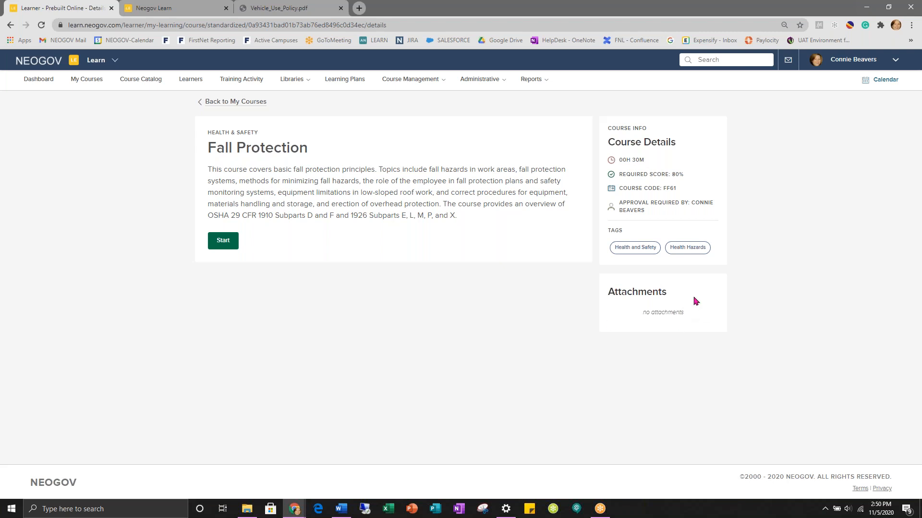
pyautogui.click(40, 81)
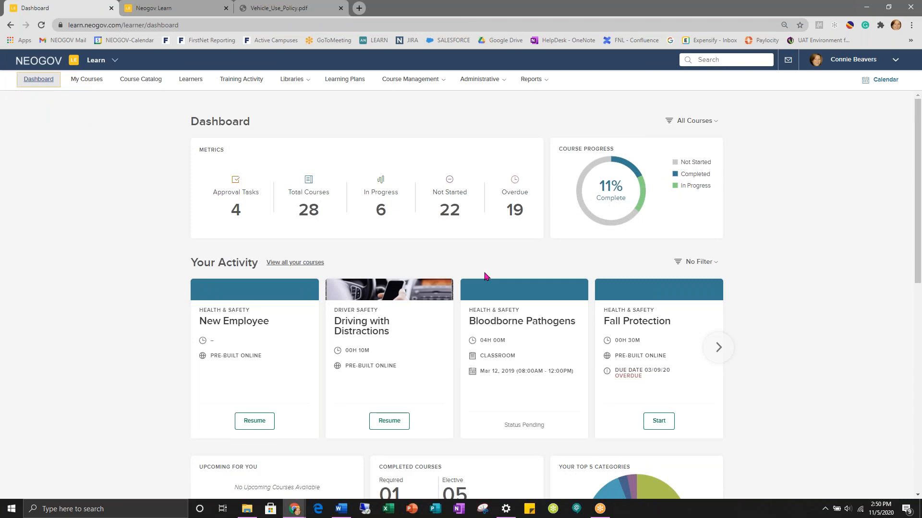
pyautogui.click(698, 267)
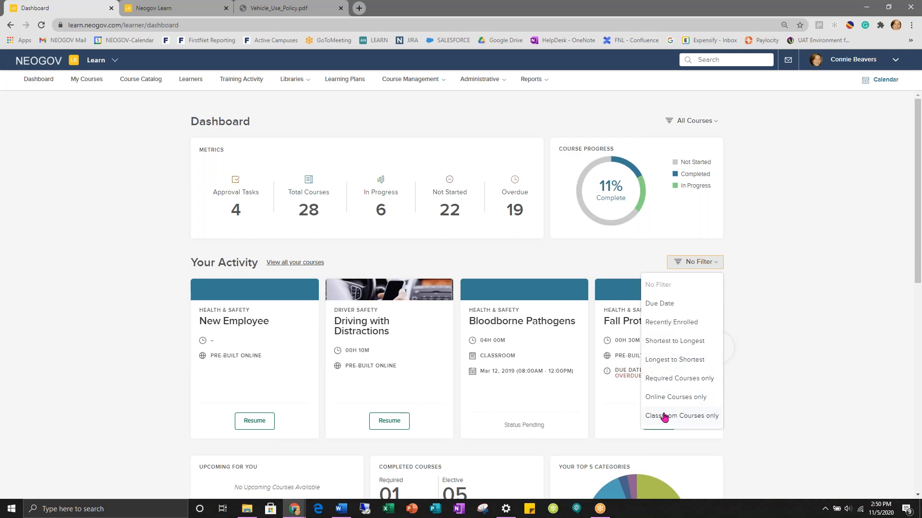
# - Sort Your Activity by Due Date, then open the Giving Feedback course details
pyautogui.click(661, 304)
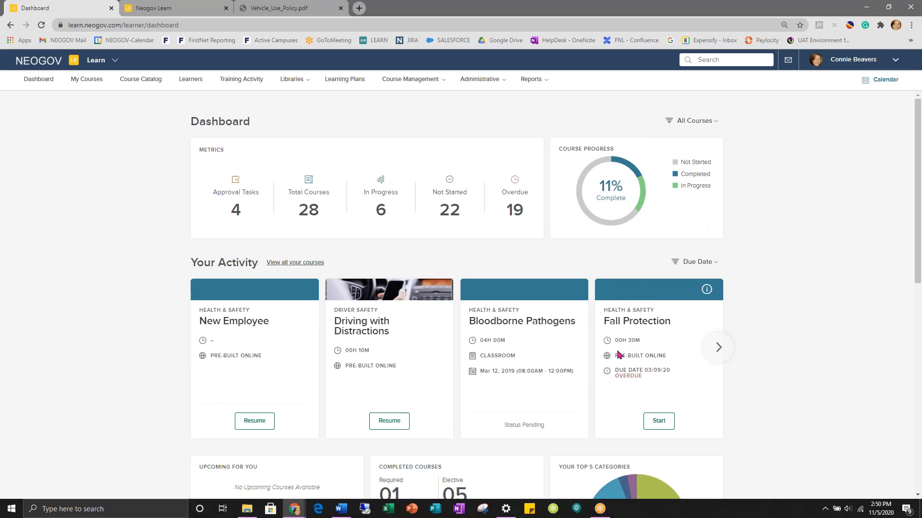
pyautogui.scroll(-7, 619, 354)
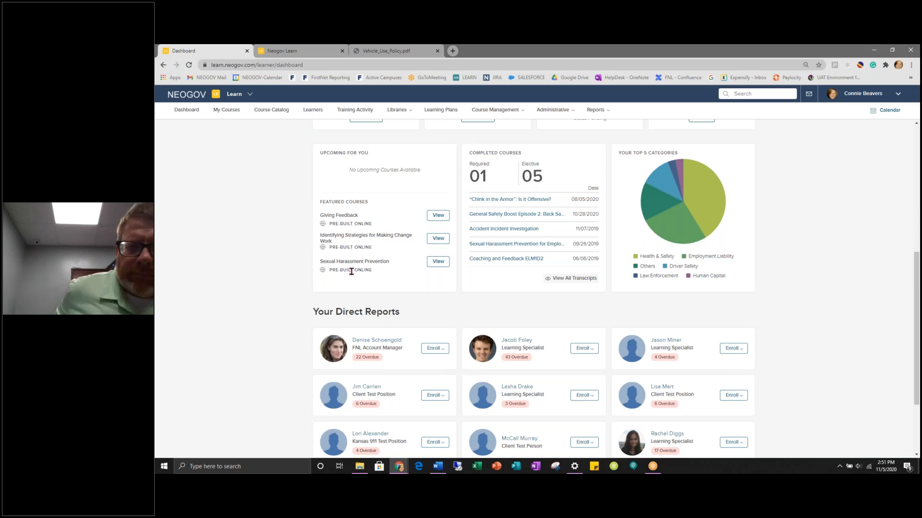
pyautogui.click(438, 215)
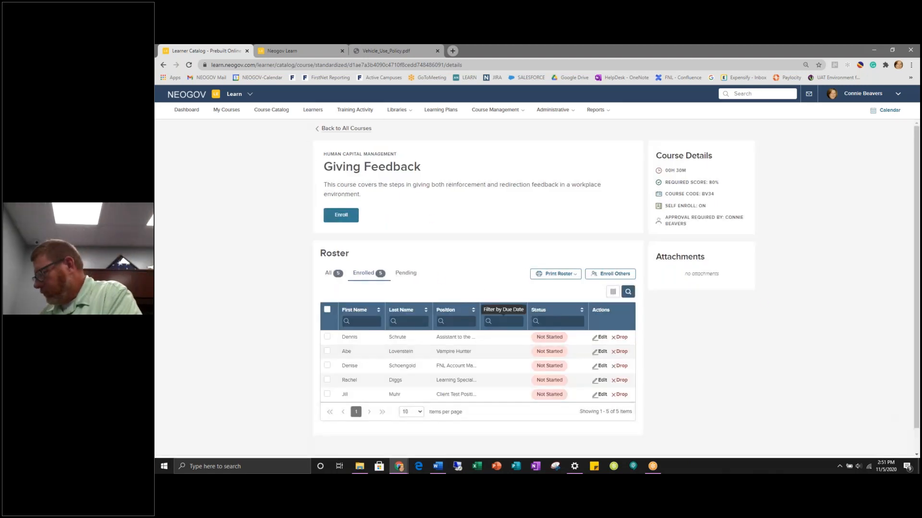
pyautogui.click(186, 109)
pyautogui.scroll(-5, 427, 326)
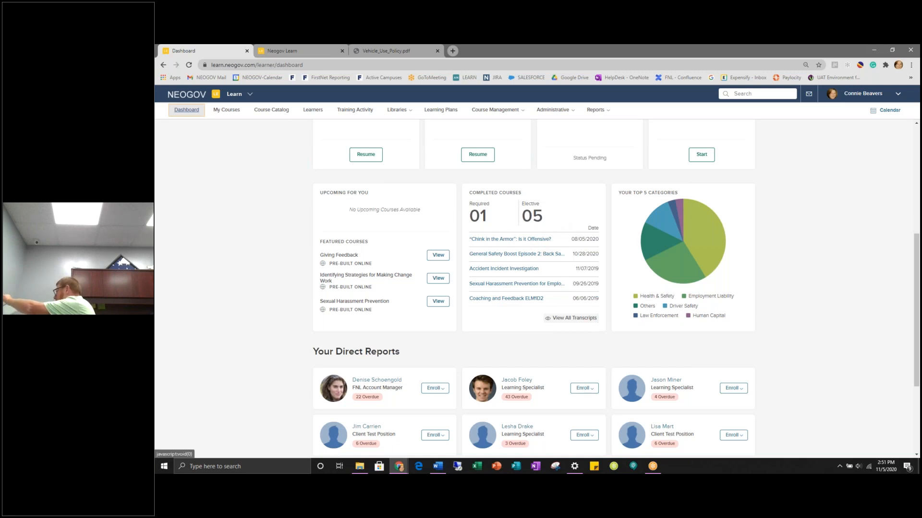
pyautogui.click(573, 318)
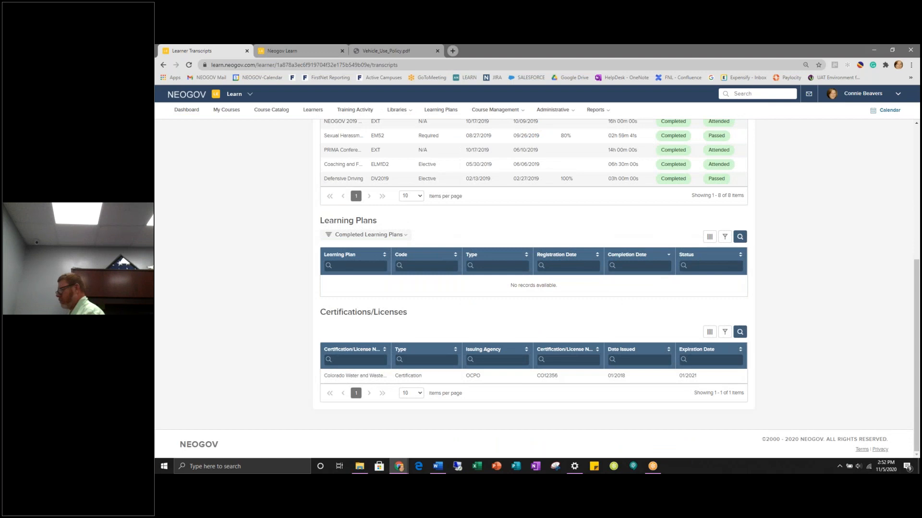
# - Switch the transcript's Courses filter from Completed Courses to All Courses and browse the 36 courses
pyautogui.scroll(3, 573, 319)
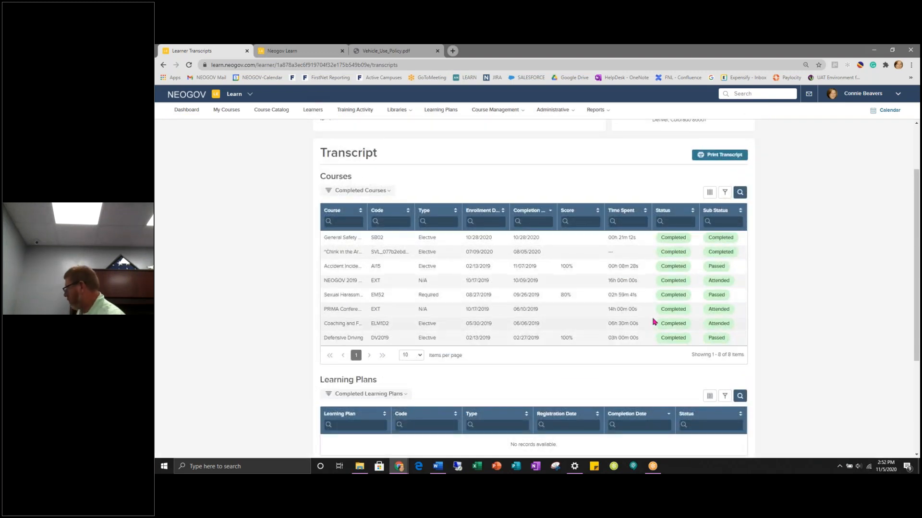
pyautogui.scroll(-1, 654, 325)
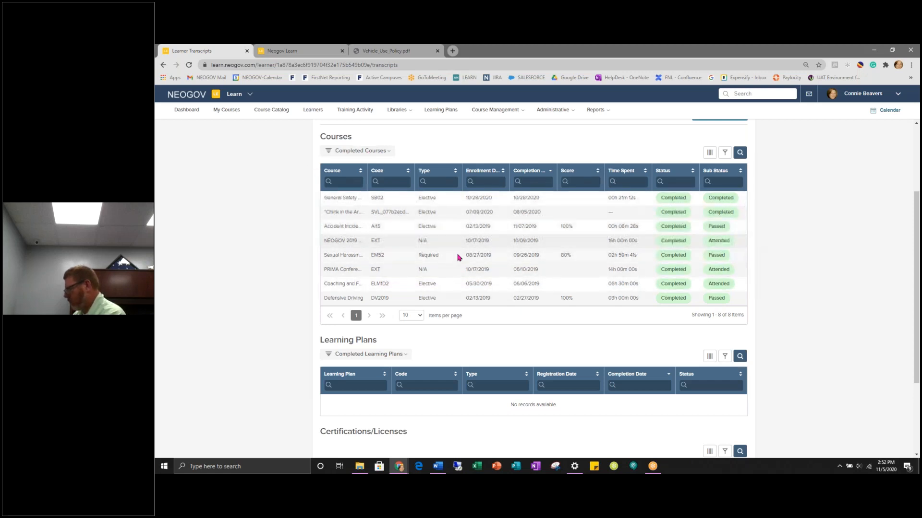
pyautogui.click(365, 154)
pyautogui.click(348, 180)
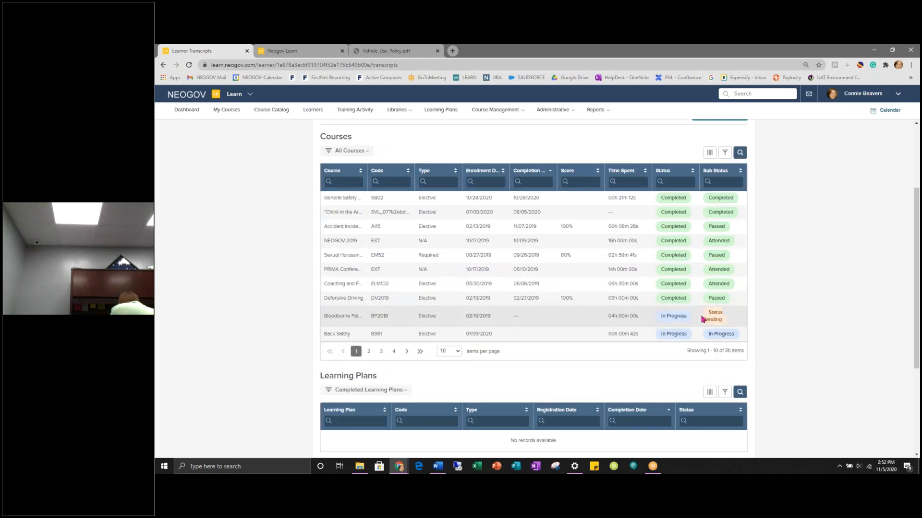
pyautogui.scroll(1, 701, 319)
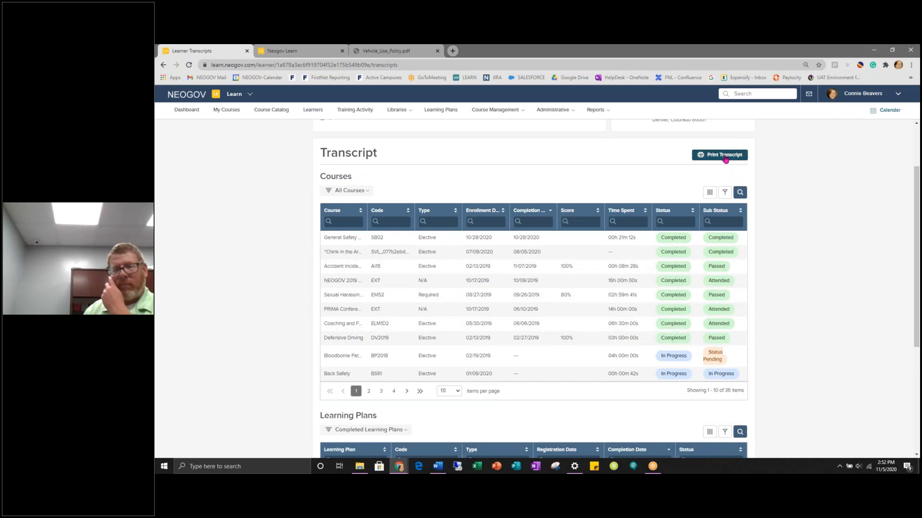
pyautogui.scroll(-1, 549, 276)
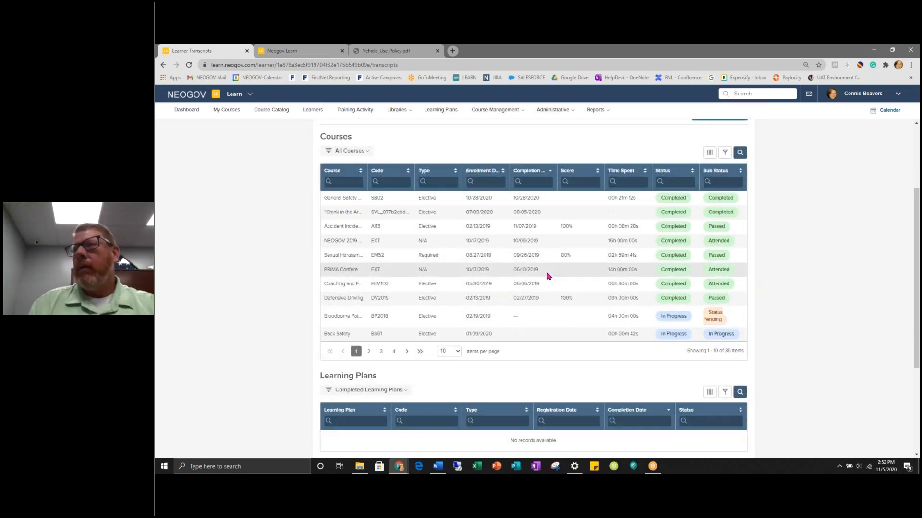
pyautogui.scroll(-3, 549, 276)
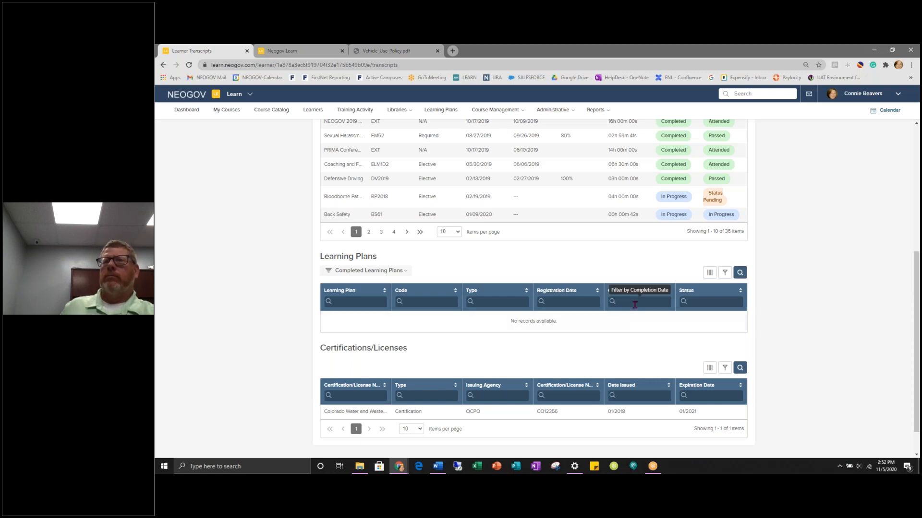
pyautogui.scroll(-2, 626, 306)
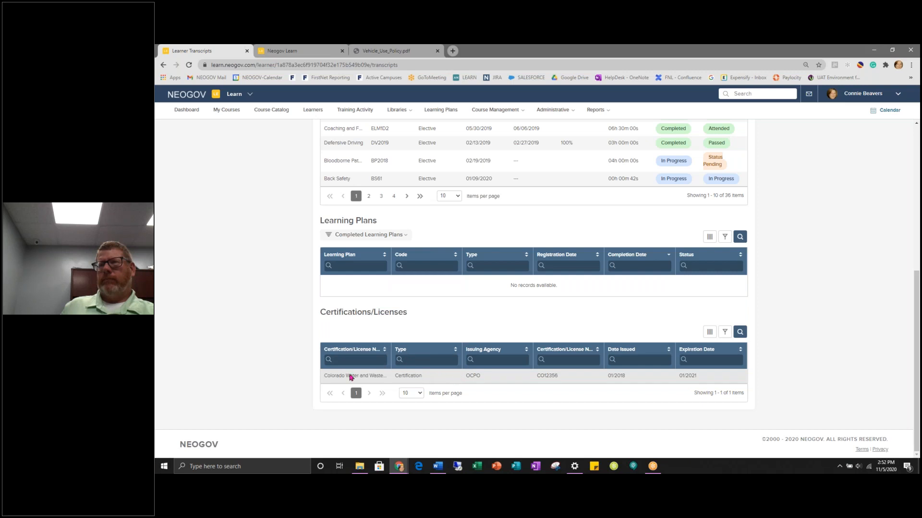
pyautogui.scroll(6, 682, 375)
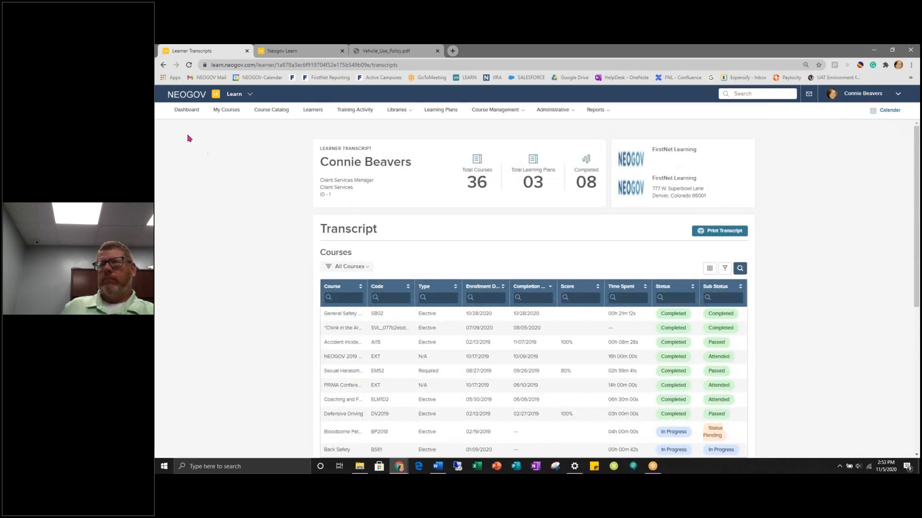
# - From the dashboard's Your Direct Reports list, open the FNL Account Manager's learner profile
pyautogui.click(187, 111)
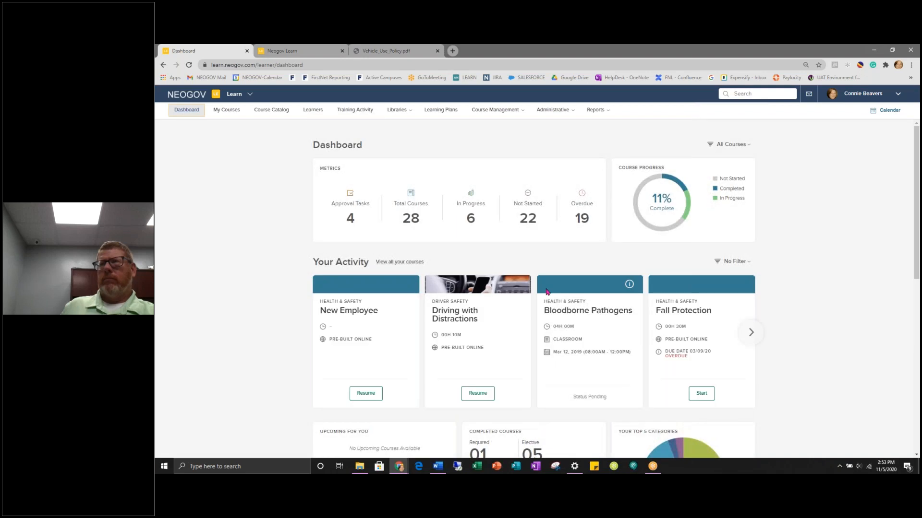
pyautogui.scroll(-3, 596, 273)
pyautogui.scroll(-2, 595, 274)
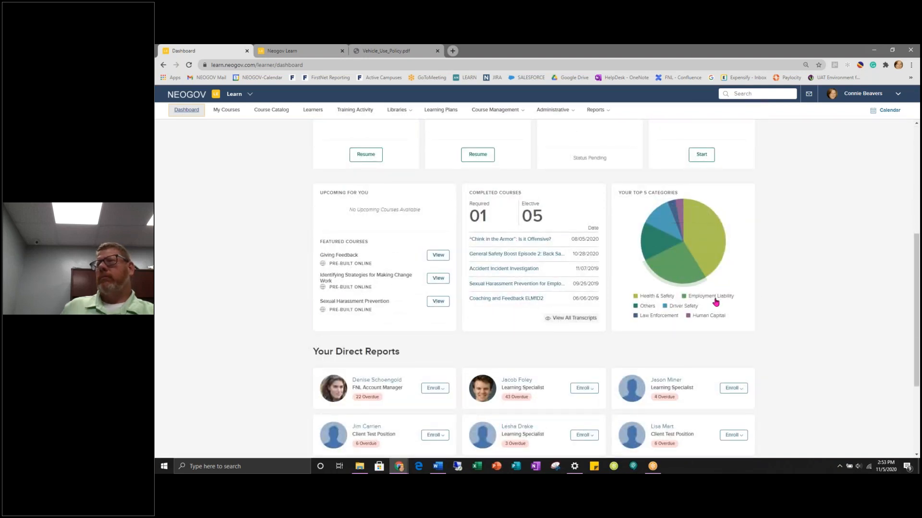
pyautogui.moveTo(712, 224)
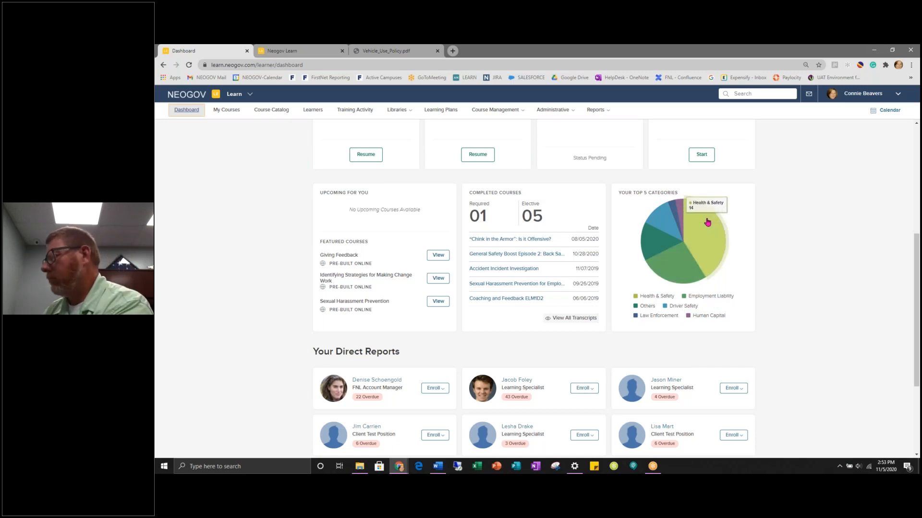
pyautogui.moveTo(680, 271)
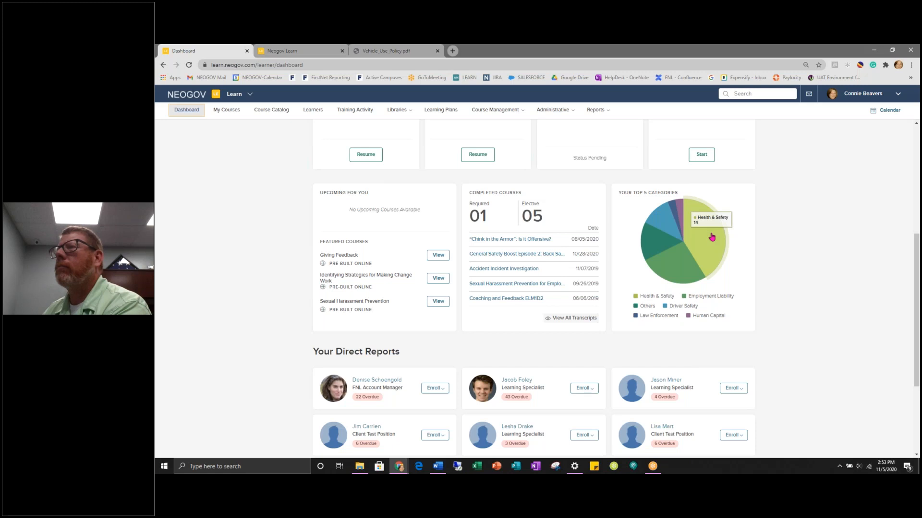
pyautogui.scroll(-3, 712, 237)
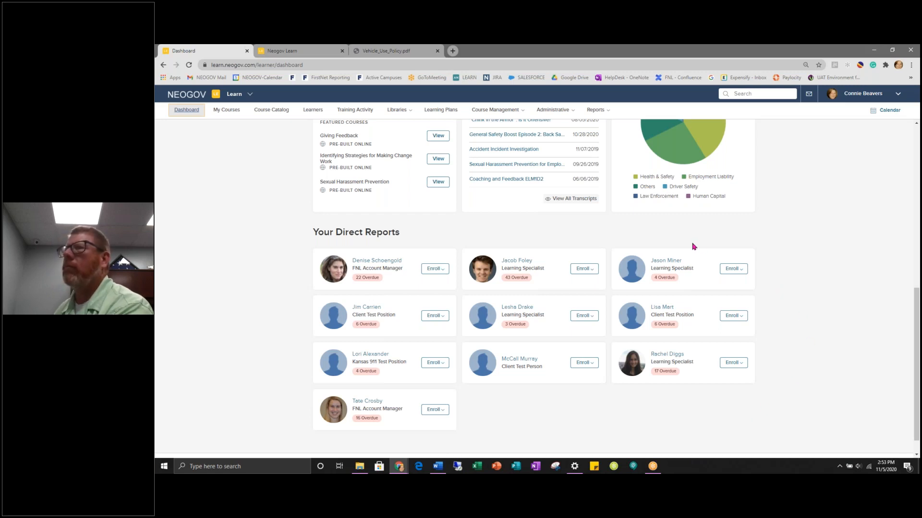
pyautogui.click(368, 262)
pyautogui.scroll(7, 448, 303)
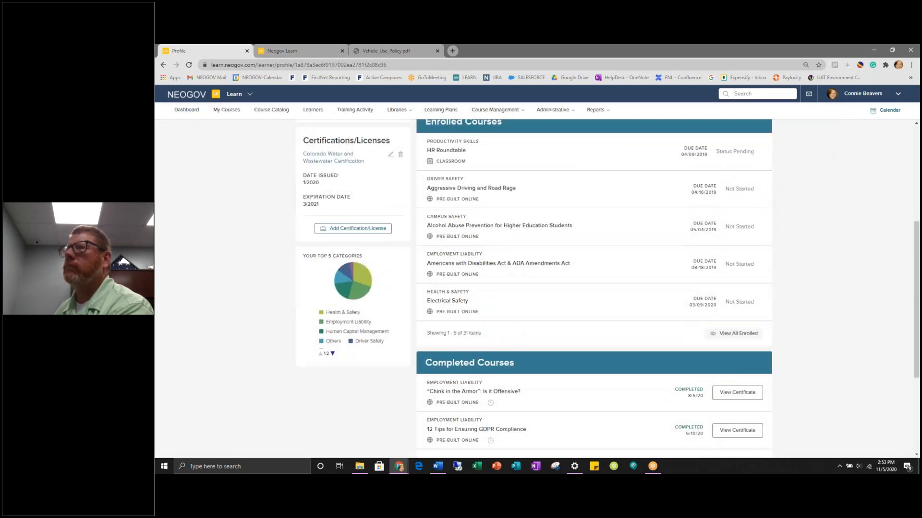
pyautogui.scroll(2, 448, 303)
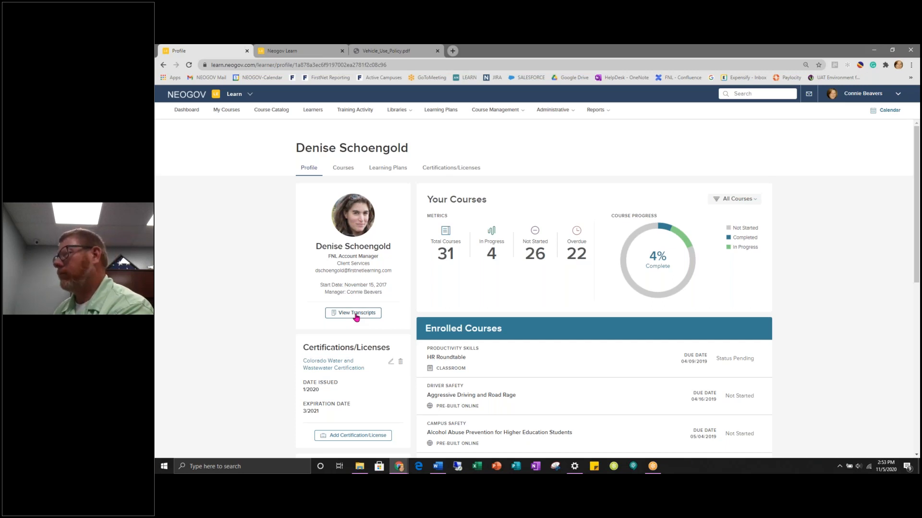
pyautogui.scroll(-1, 356, 317)
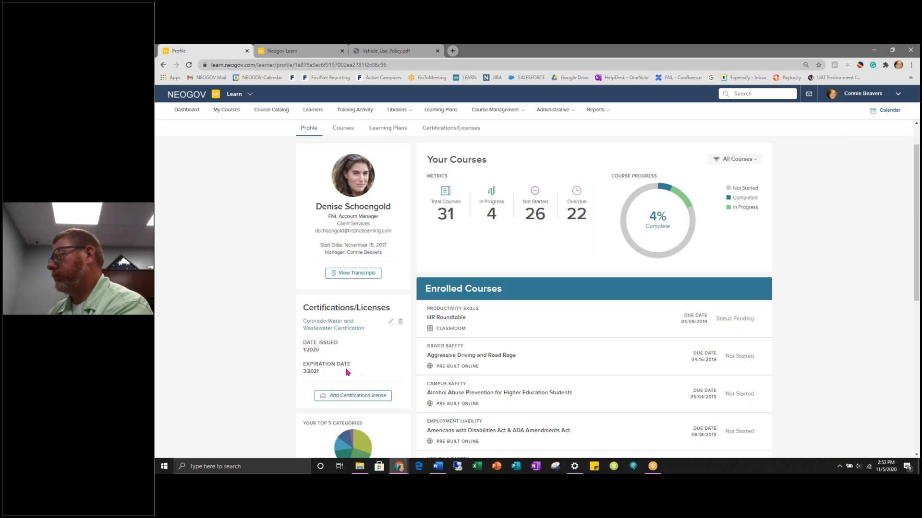
pyautogui.scroll(-3, 334, 375)
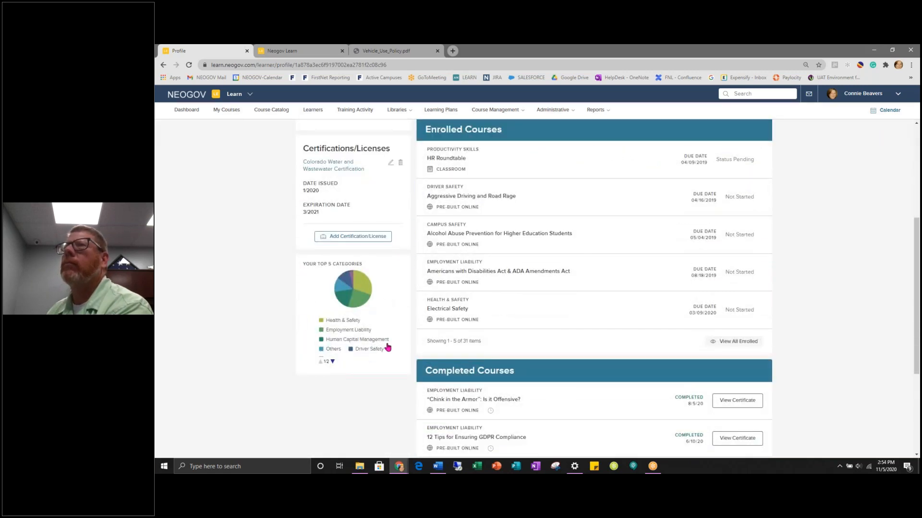
pyautogui.scroll(3, 388, 346)
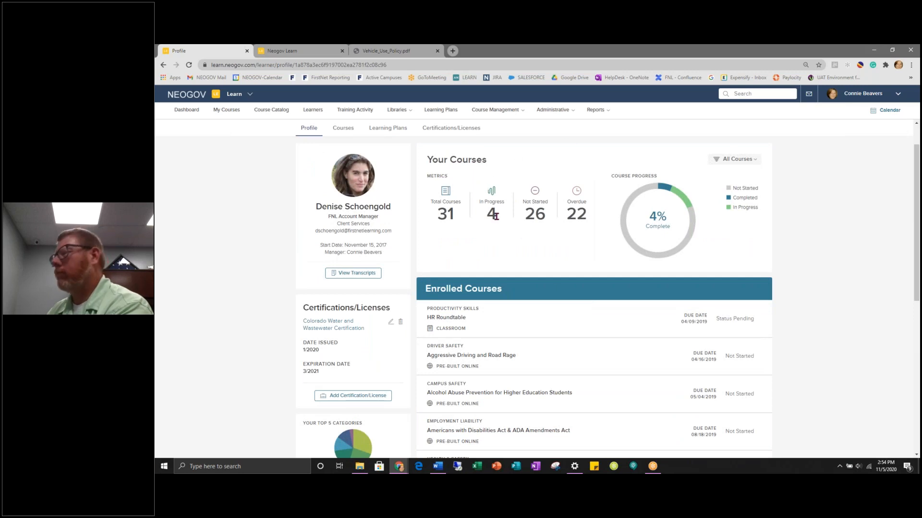
pyautogui.scroll(-1, 494, 216)
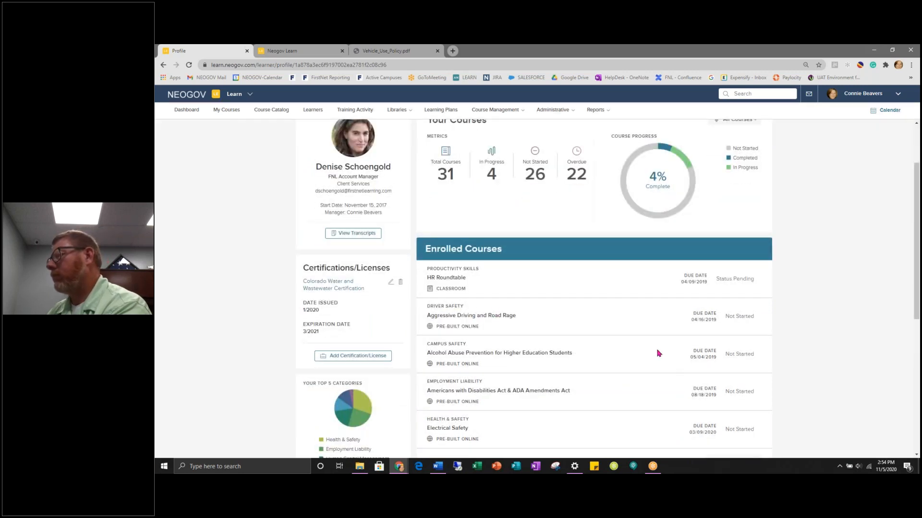
pyautogui.scroll(-3, 657, 352)
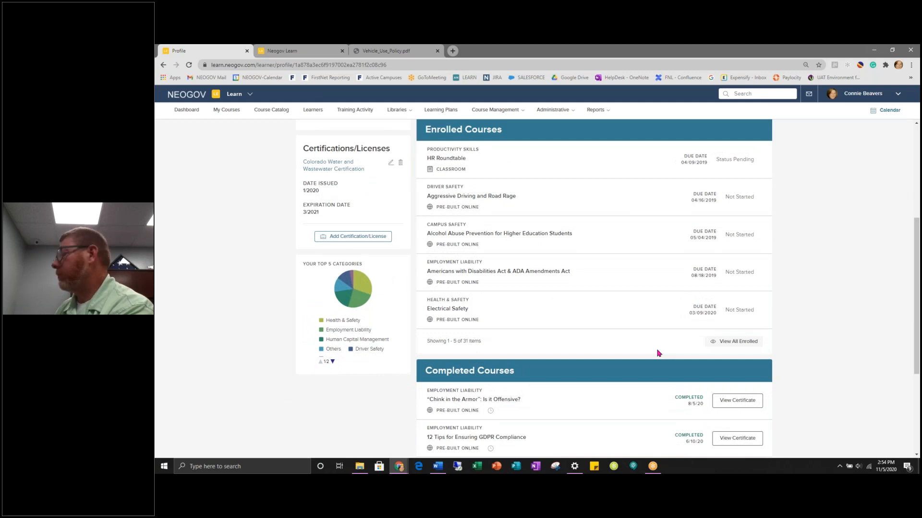
pyautogui.scroll(-2, 657, 353)
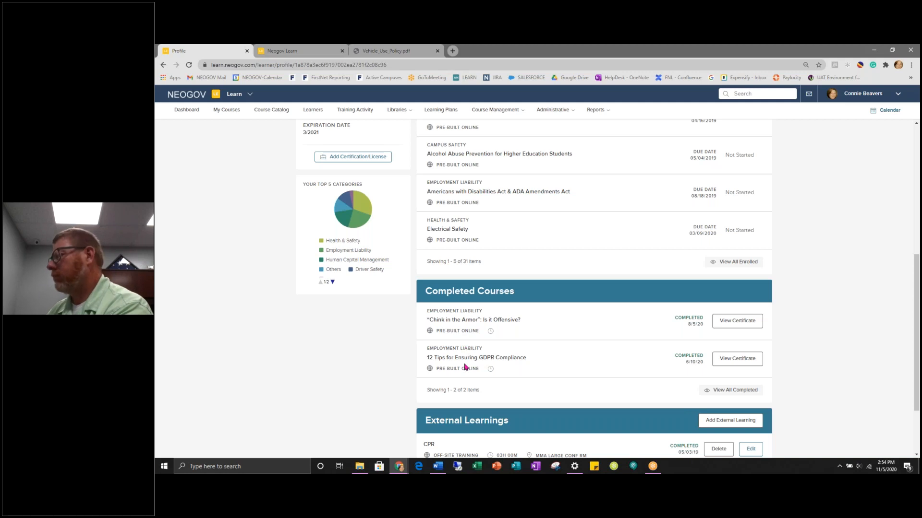
pyautogui.click(731, 327)
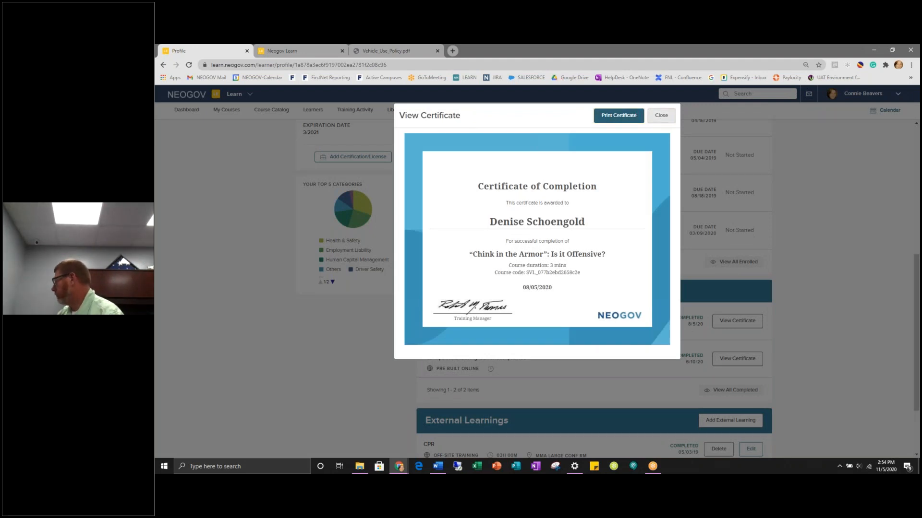
pyautogui.click(661, 116)
pyautogui.scroll(-3, 702, 298)
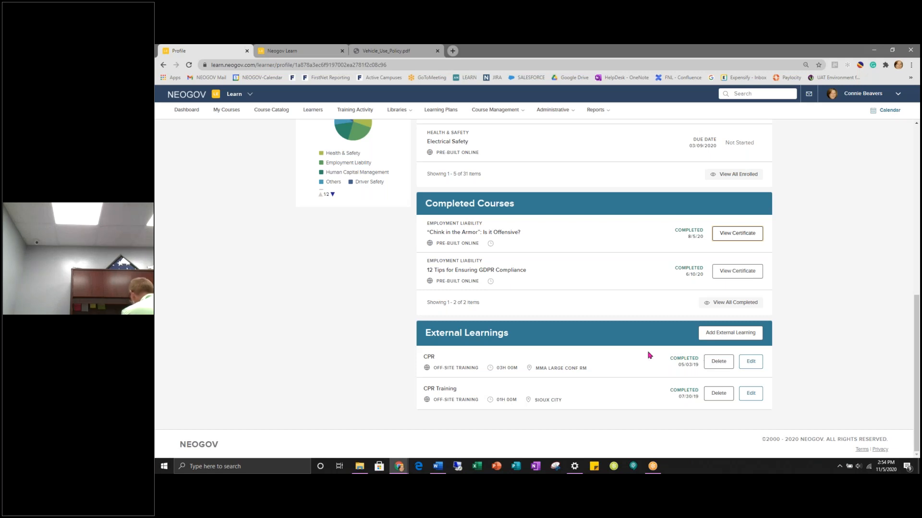
# - Open the Add External Learning form from the profile's External Learnings section
pyautogui.click(743, 339)
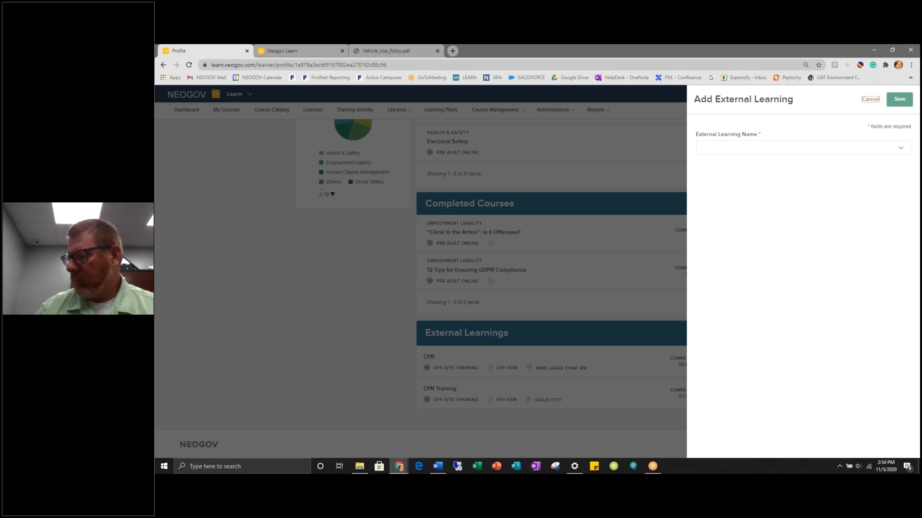
# - Begin a new External Learning Name from the dropdown, then cancel out of the panel without saving
pyautogui.click(895, 149)
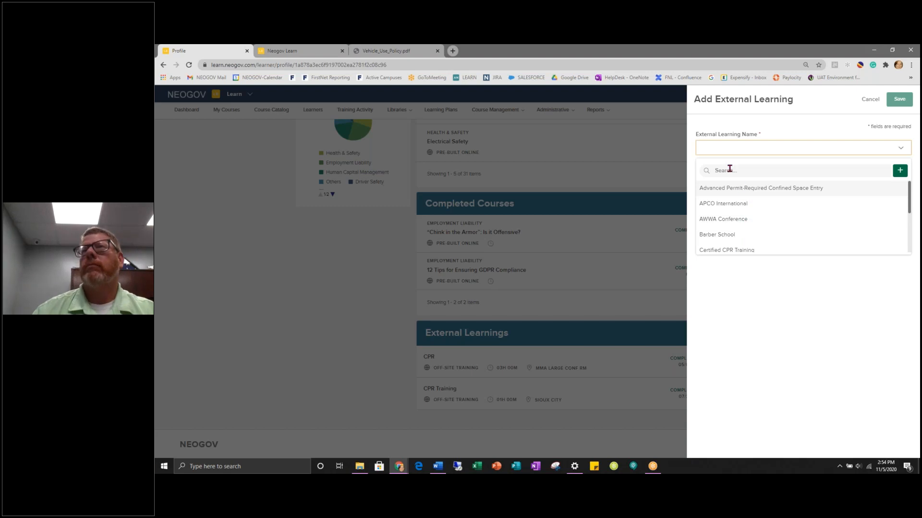
pyautogui.click(900, 171)
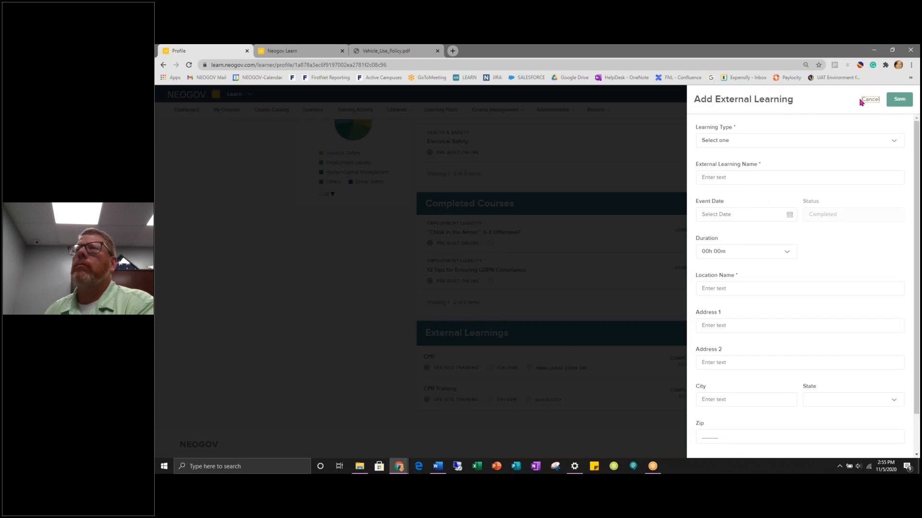
pyautogui.click(872, 101)
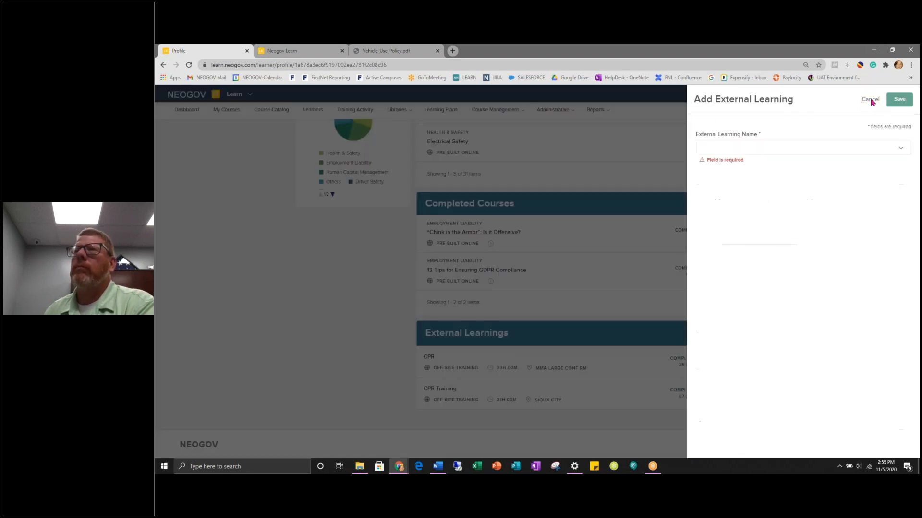
pyautogui.click(868, 99)
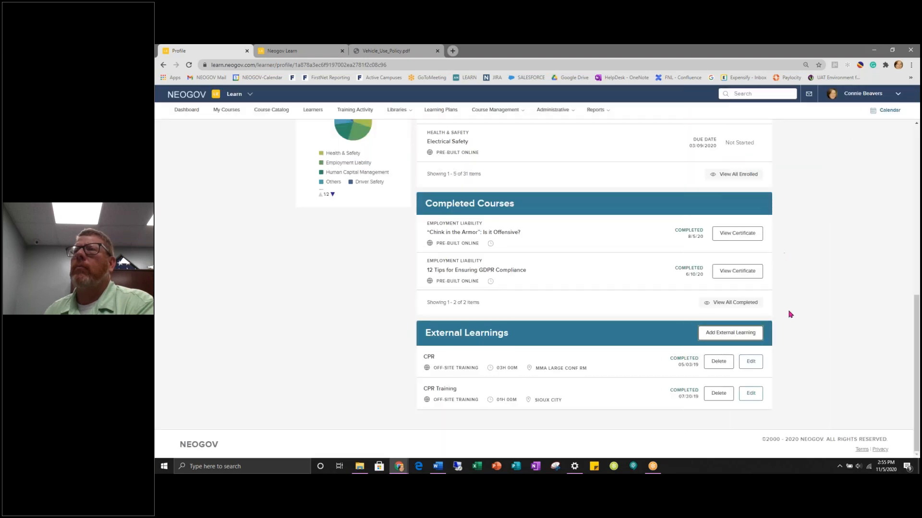
# - Back on the dashboard, choose Online enrollment for the first direct report
pyautogui.scroll(10, 499, 240)
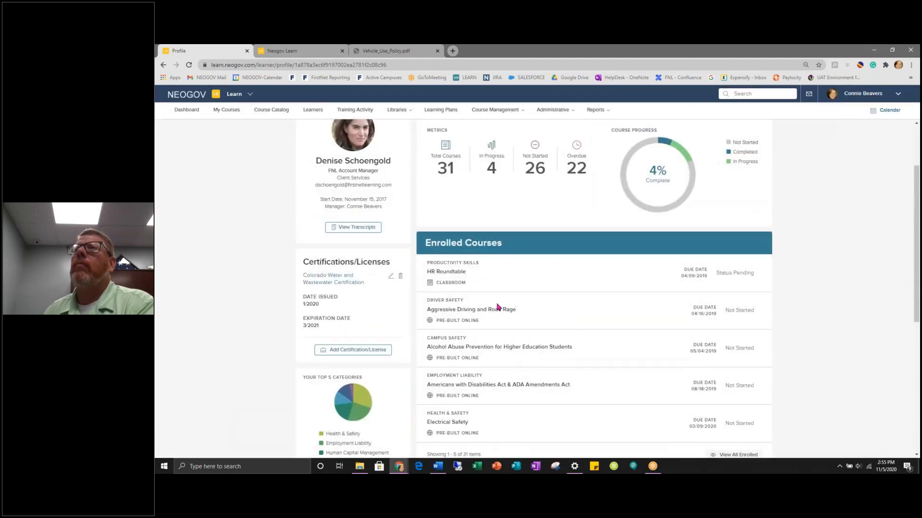
pyautogui.click(186, 110)
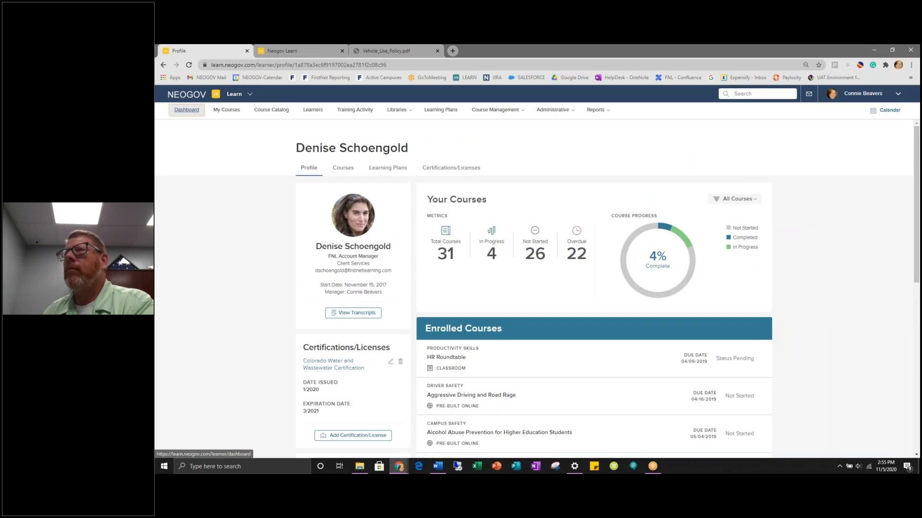
pyautogui.scroll(-8, 510, 307)
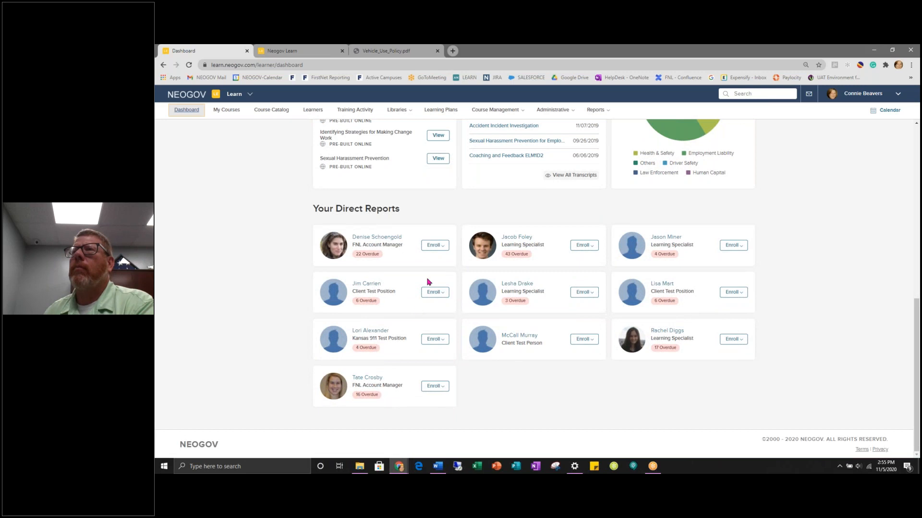
pyautogui.click(440, 247)
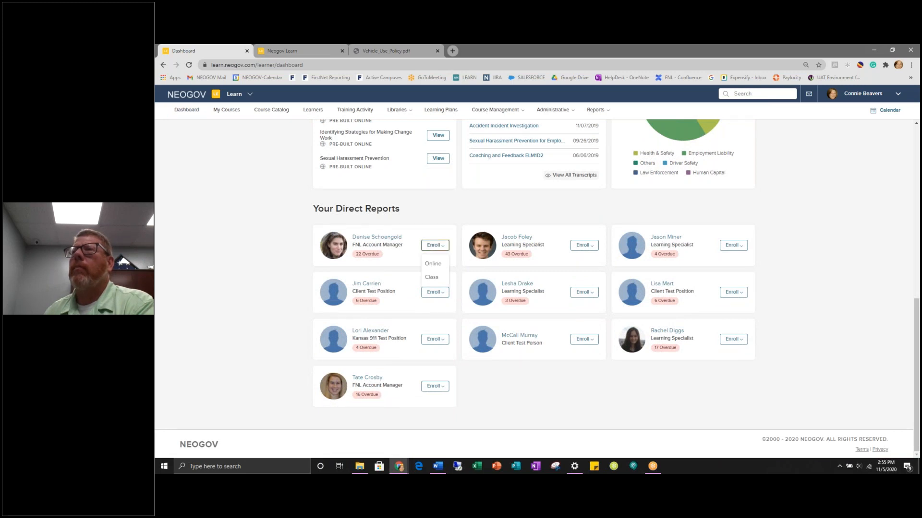
pyautogui.click(433, 264)
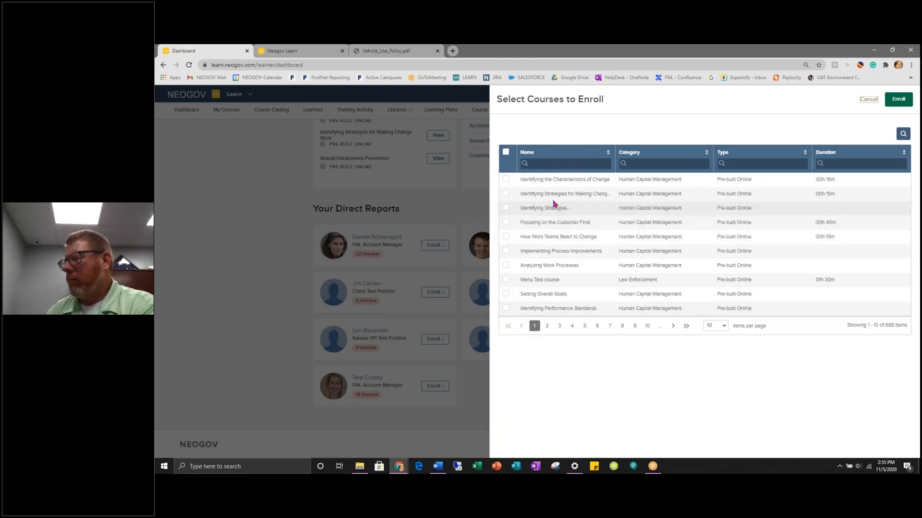
# - Filter courses by 'Back', enroll the report in Back Safety, Back Safety (gated) and Giving Feedback, then open My Courses
pyautogui.click(541, 164)
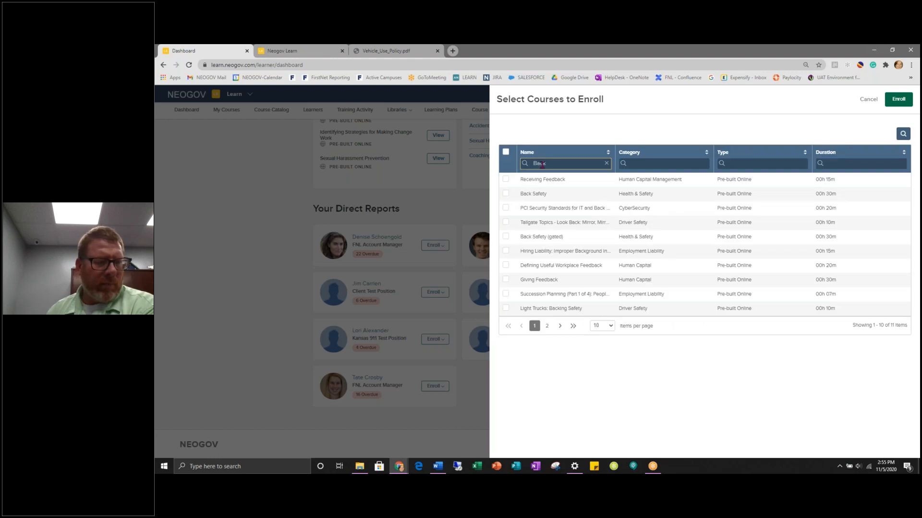
pyautogui.click(506, 193)
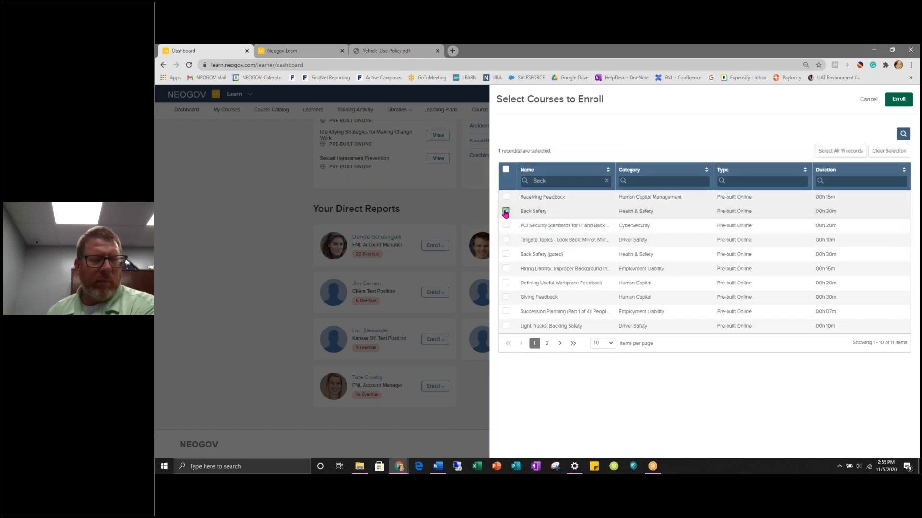
pyautogui.click(505, 255)
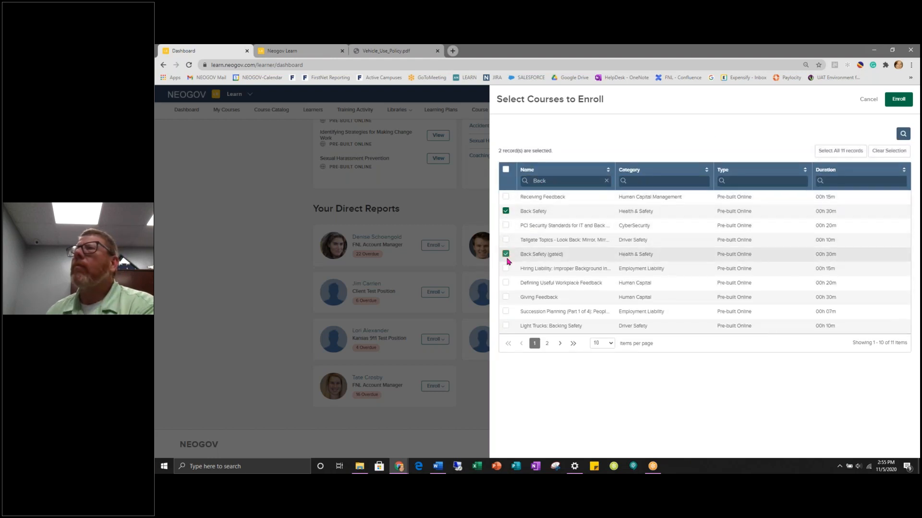
pyautogui.click(506, 298)
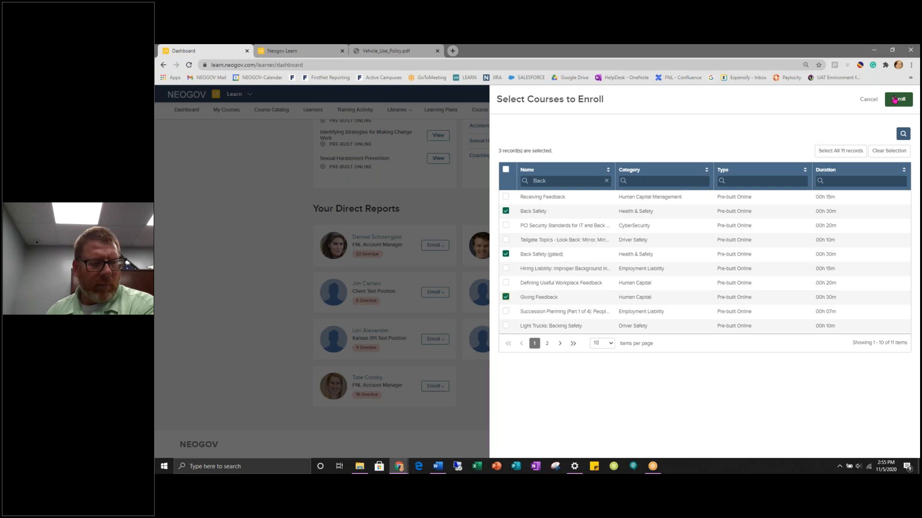
pyautogui.click(868, 100)
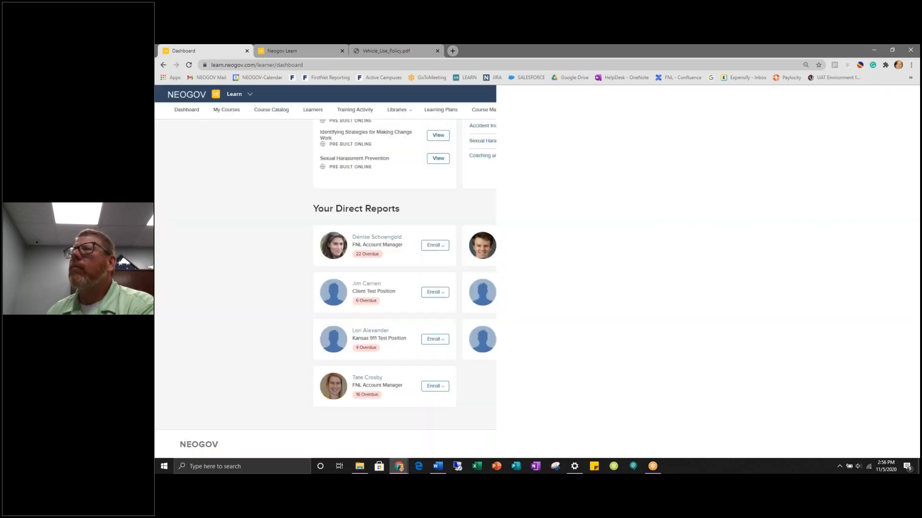
pyautogui.click(224, 111)
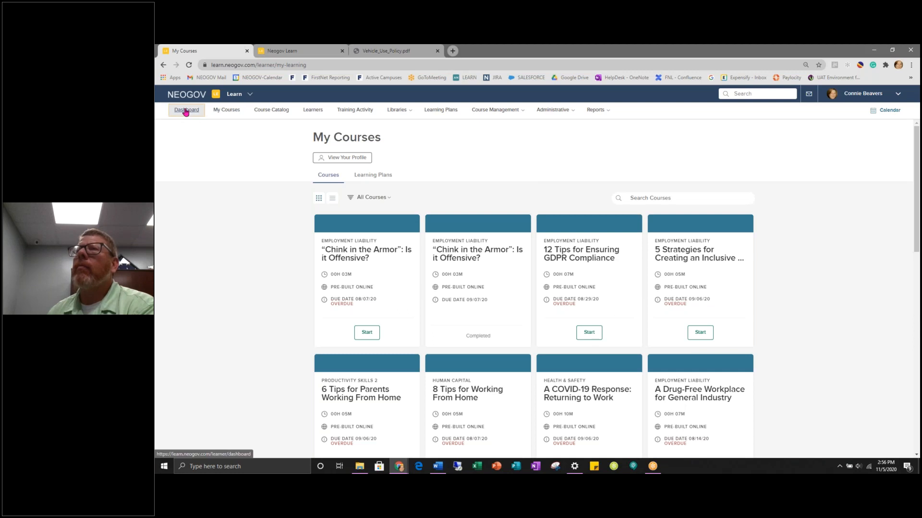
pyautogui.click(408, 226)
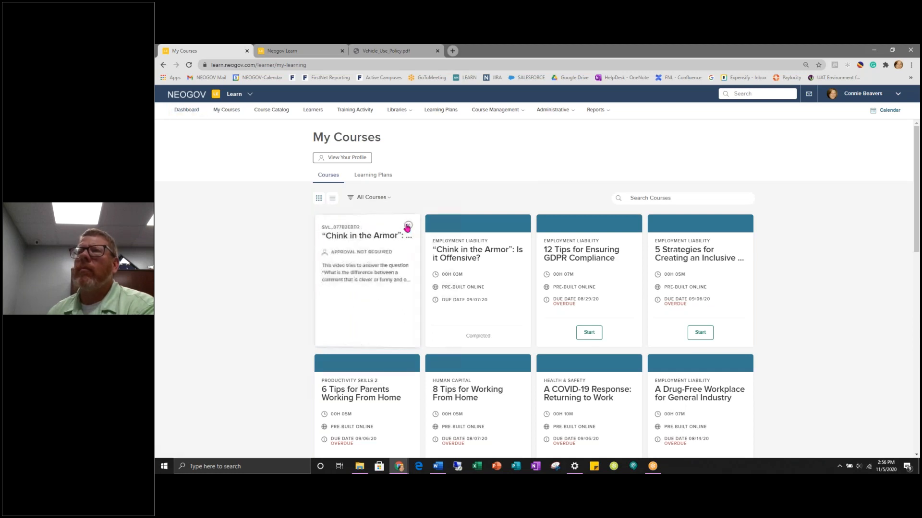
pyautogui.click(407, 226)
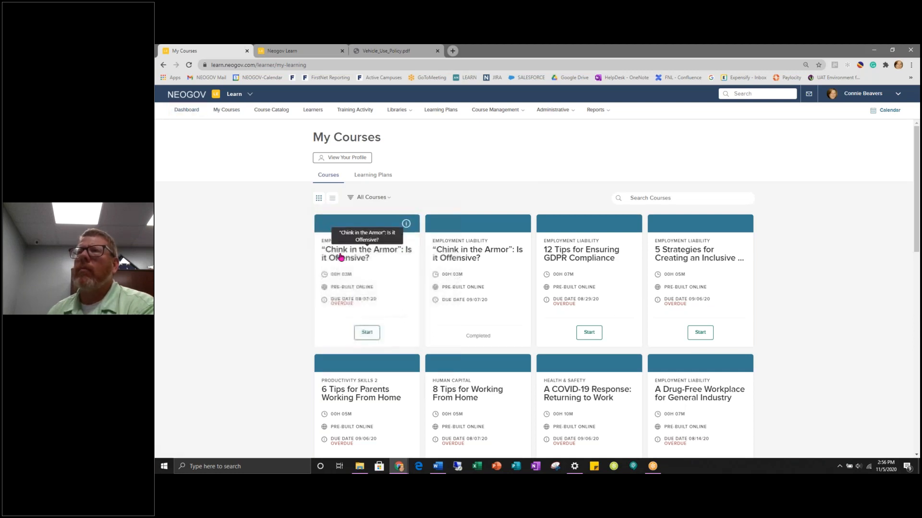
pyautogui.click(347, 255)
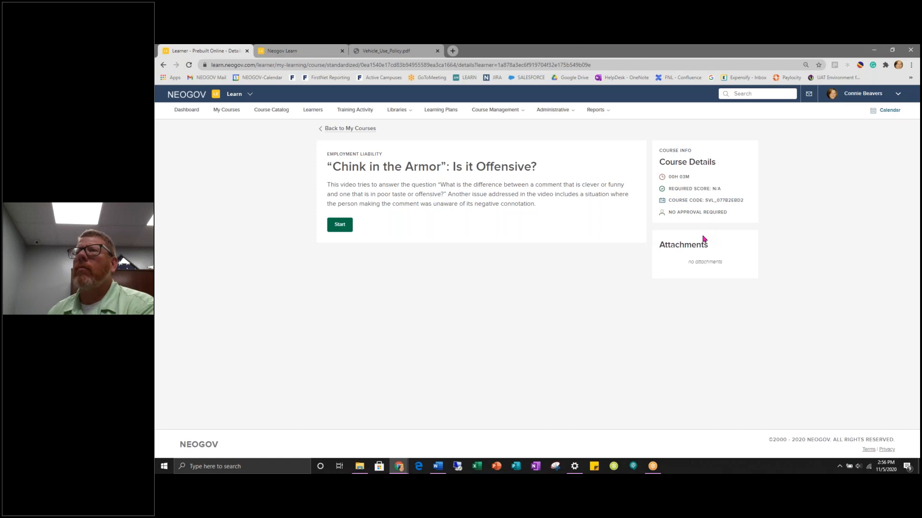
pyautogui.click(217, 112)
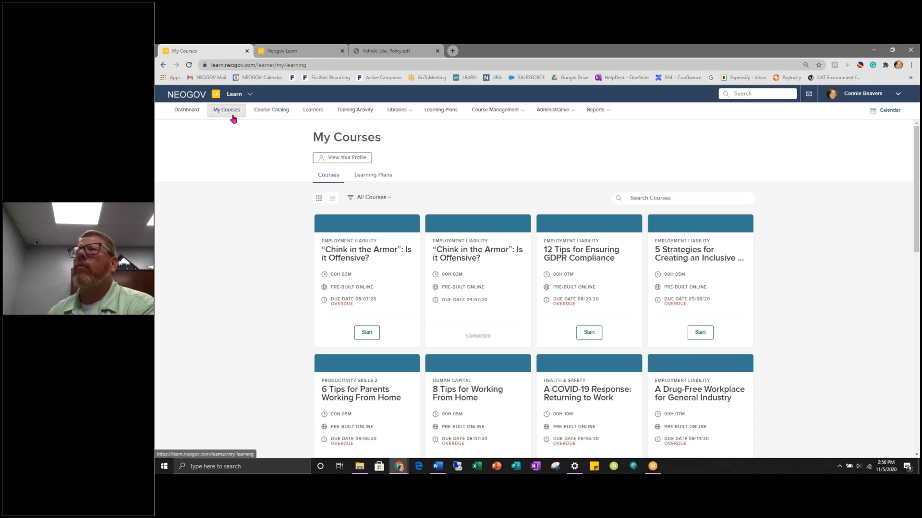
# - Switch My Courses to the Learning Plans tab, showing three registered plans
pyautogui.click(372, 178)
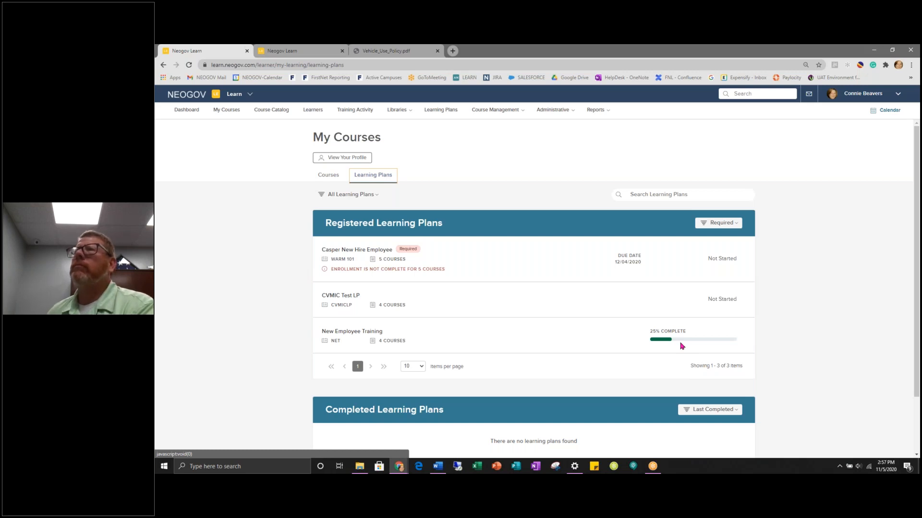
# - Open your learner profile and scroll through it
pyautogui.click(344, 159)
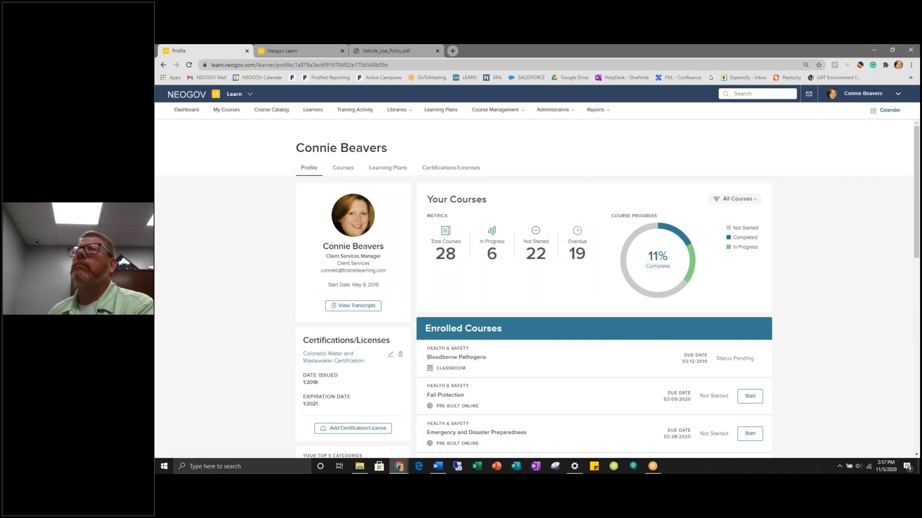
pyautogui.scroll(-5, 477, 235)
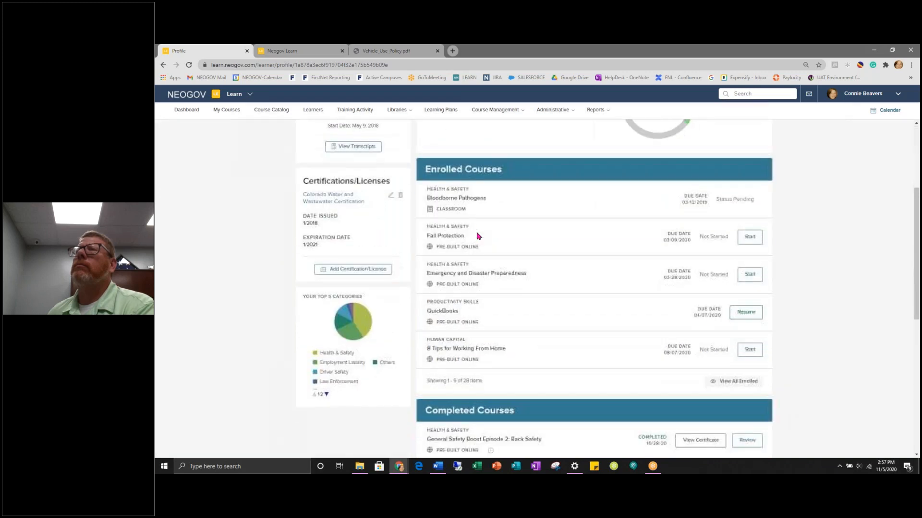
pyautogui.scroll(-5, 477, 235)
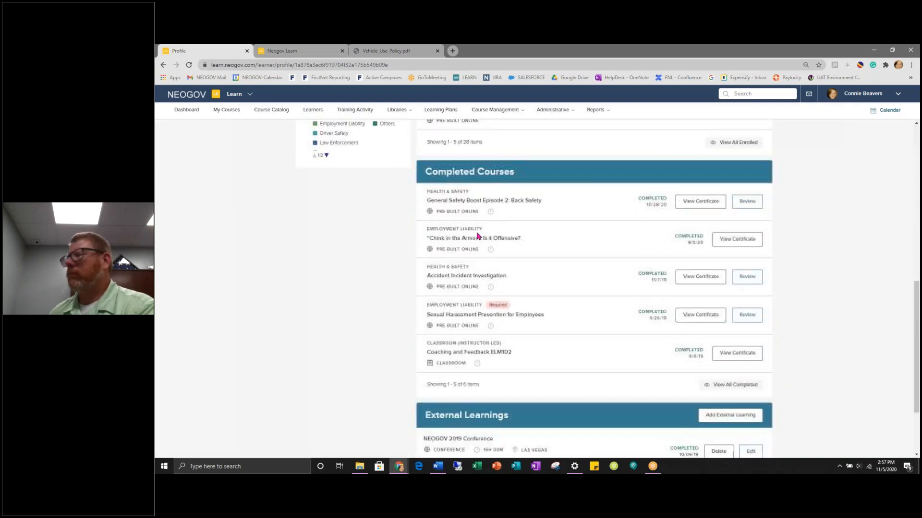
pyautogui.scroll(-1, 479, 236)
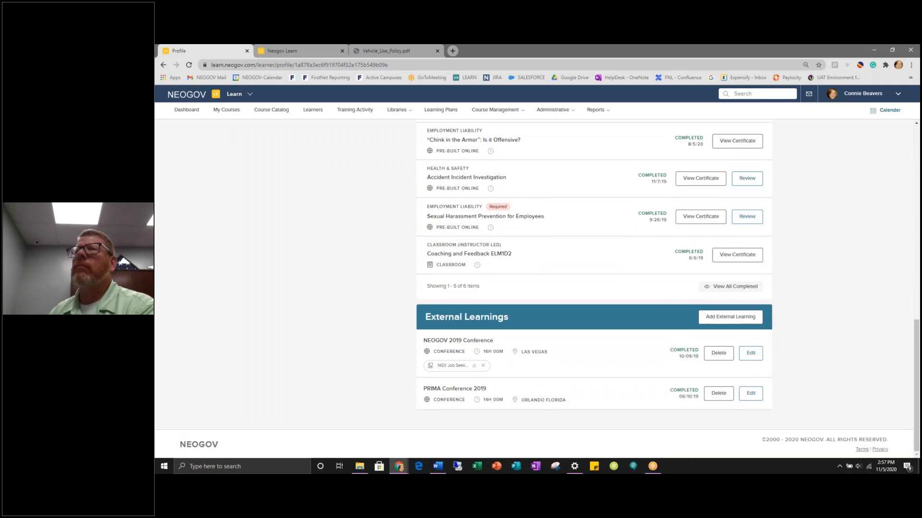
pyautogui.scroll(8, 478, 236)
pyautogui.scroll(3, 462, 236)
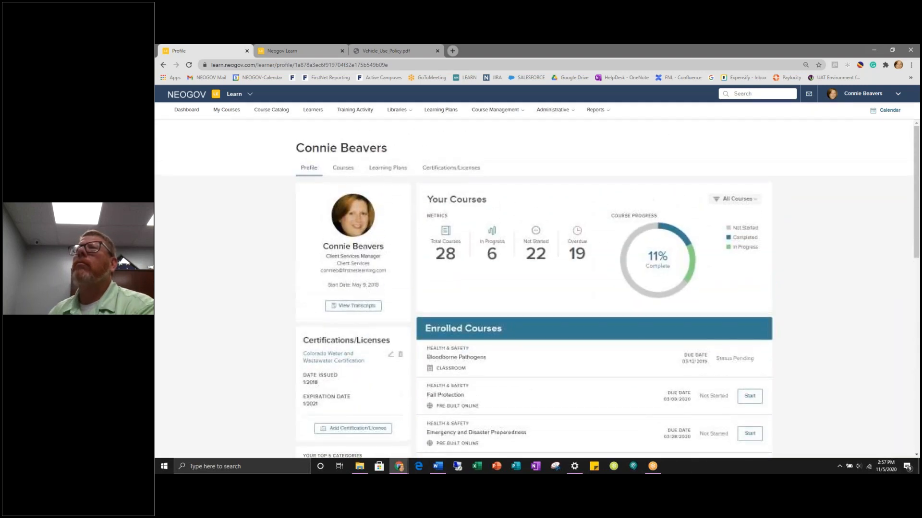
# - View the profile's Courses, Learning Plans and Certifications/Licenses tabs, then open the Course Catalog's category filter
pyautogui.click(343, 169)
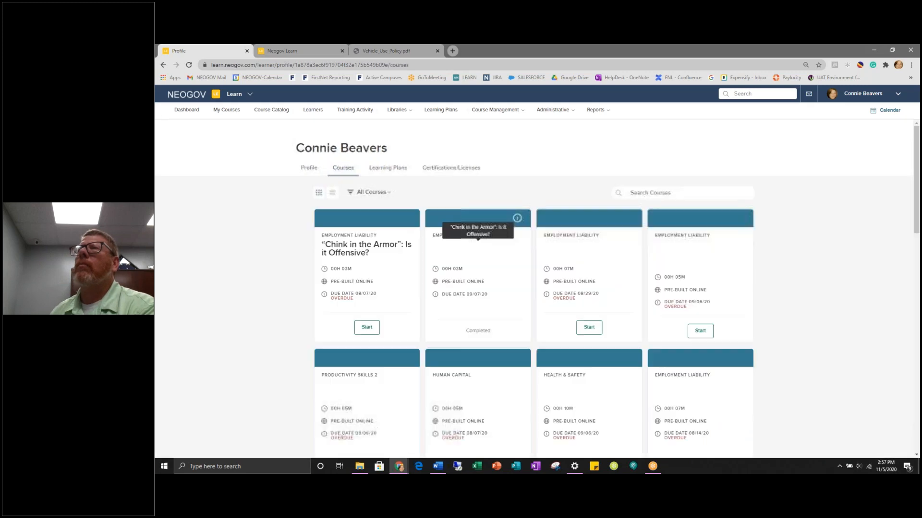
pyautogui.click(396, 169)
pyautogui.click(449, 169)
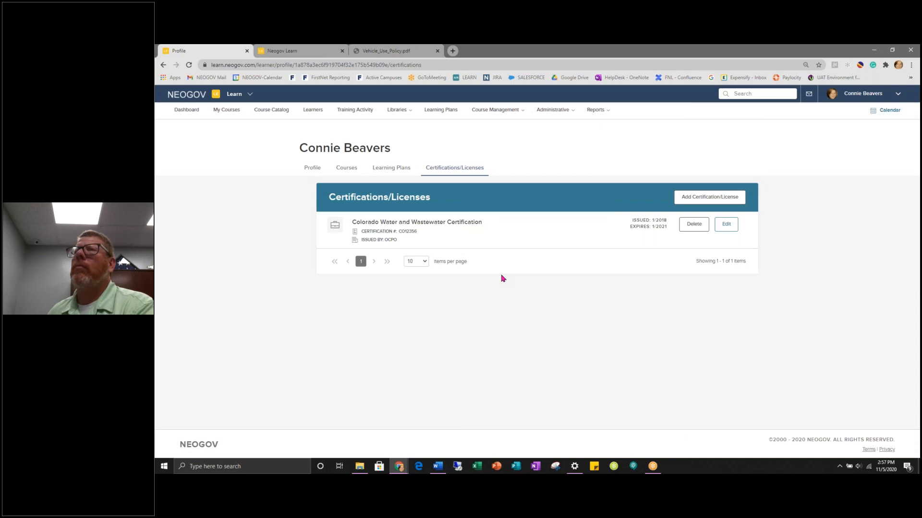
pyautogui.click(275, 114)
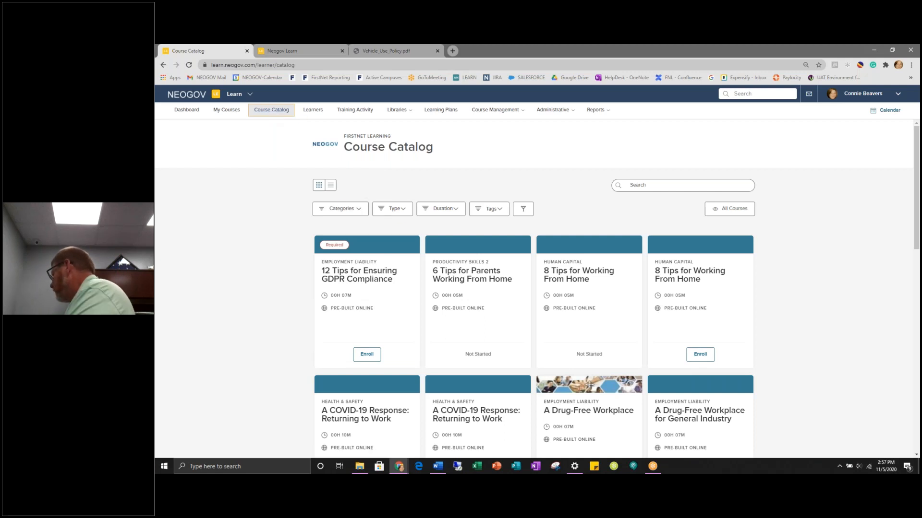
pyautogui.click(357, 214)
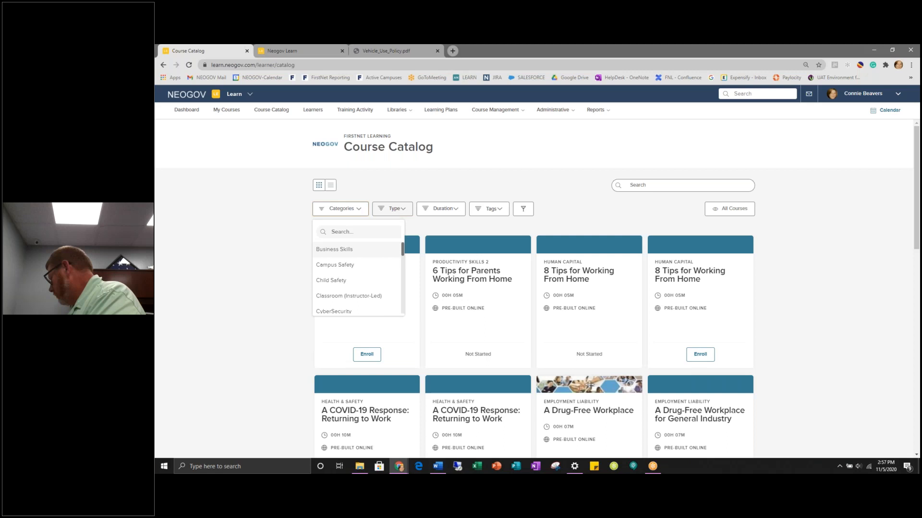
# - Check the Type, Duration and Tags filter options, then switch the Course Catalog to table view
pyautogui.click(402, 210)
pyautogui.click(446, 213)
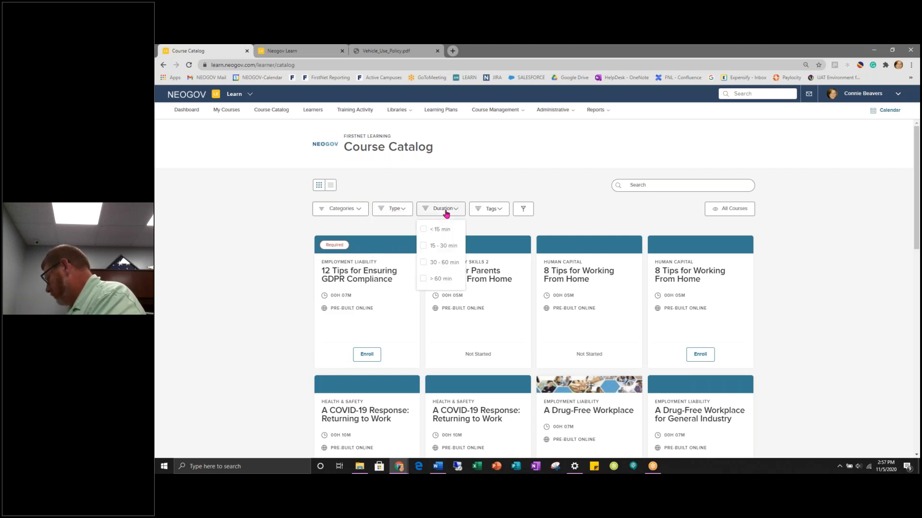
pyautogui.click(490, 213)
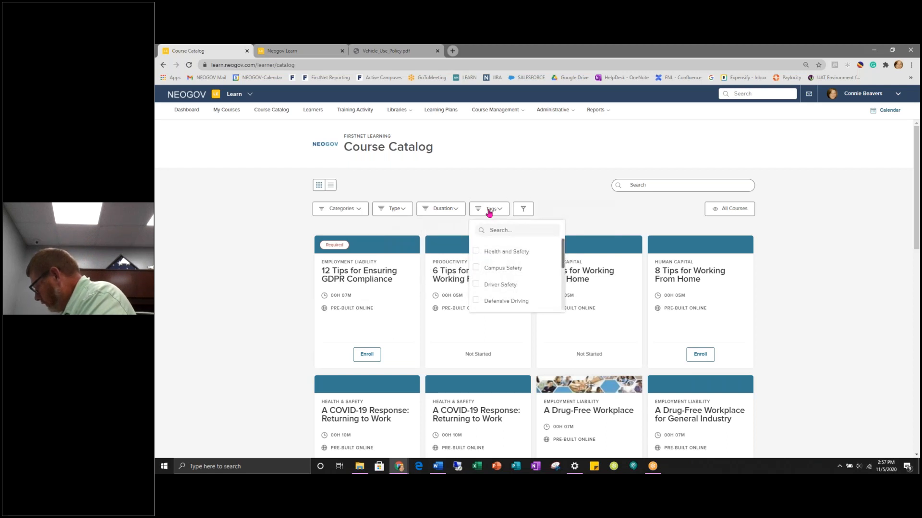
pyautogui.click(635, 185)
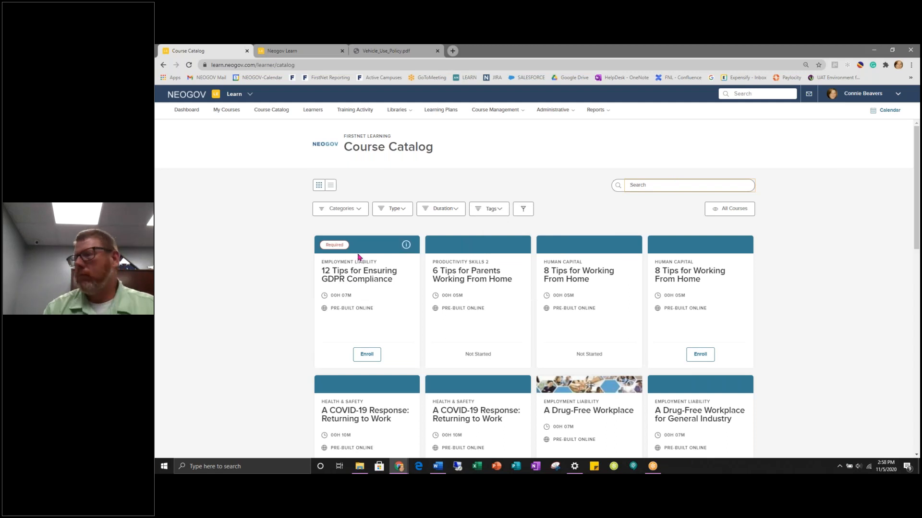
pyautogui.click(331, 186)
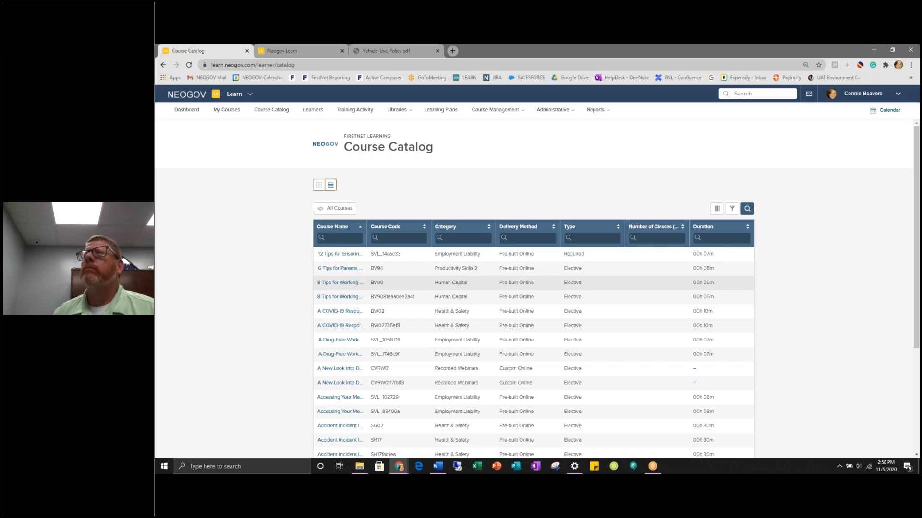
# - Open the 8 Tips for Working From Home (BV90) course and its list of employees to enroll
pyautogui.click(337, 283)
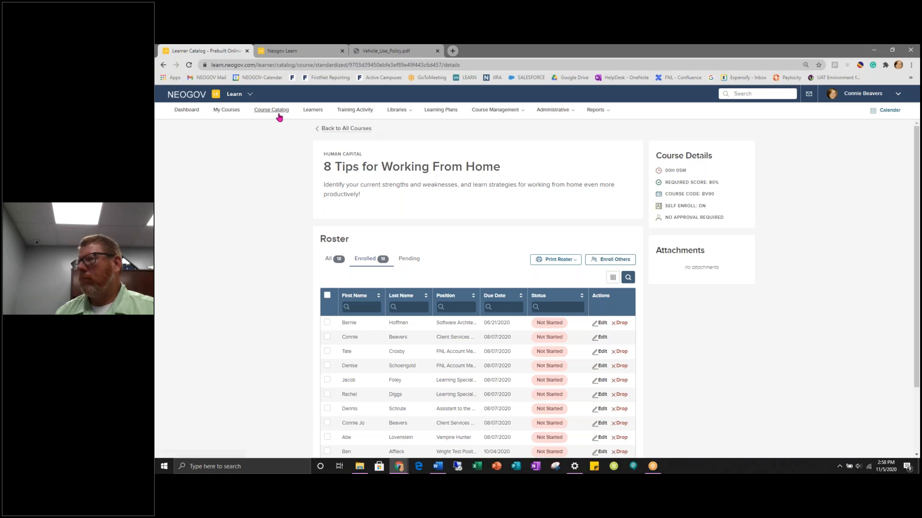
pyautogui.click(607, 260)
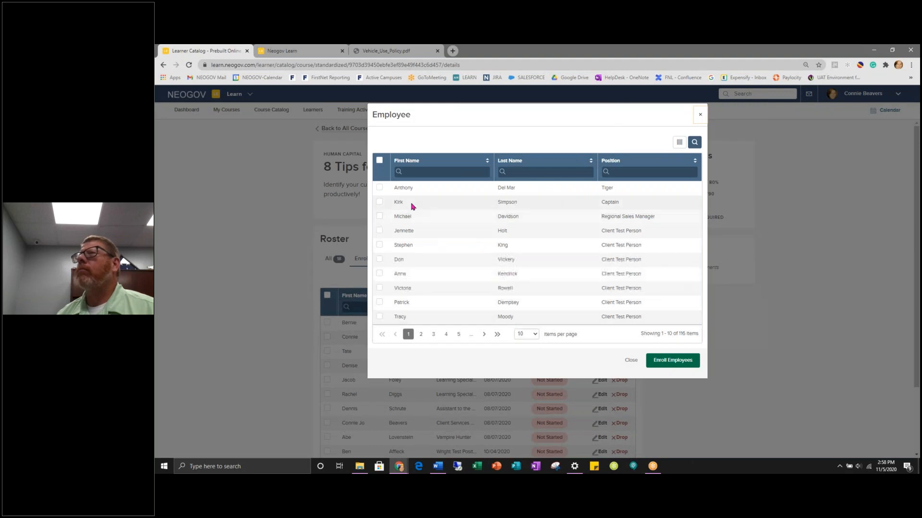
# - Tick the second, fourth and sixth employees, then select every employee on the page
pyautogui.click(379, 202)
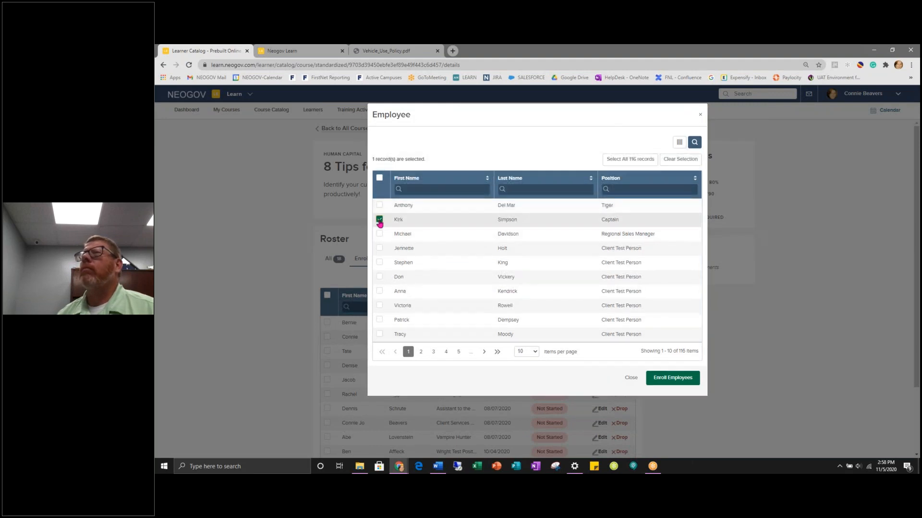
pyautogui.click(379, 248)
pyautogui.click(380, 278)
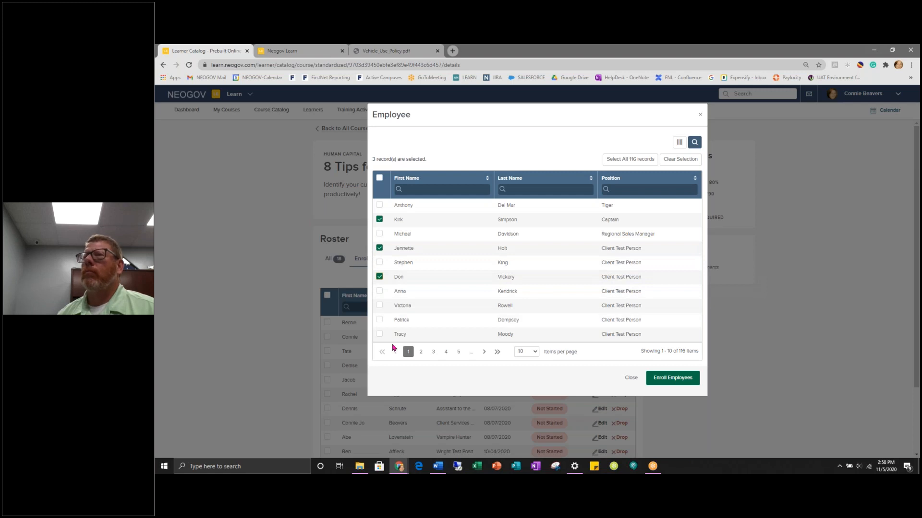
pyautogui.click(380, 178)
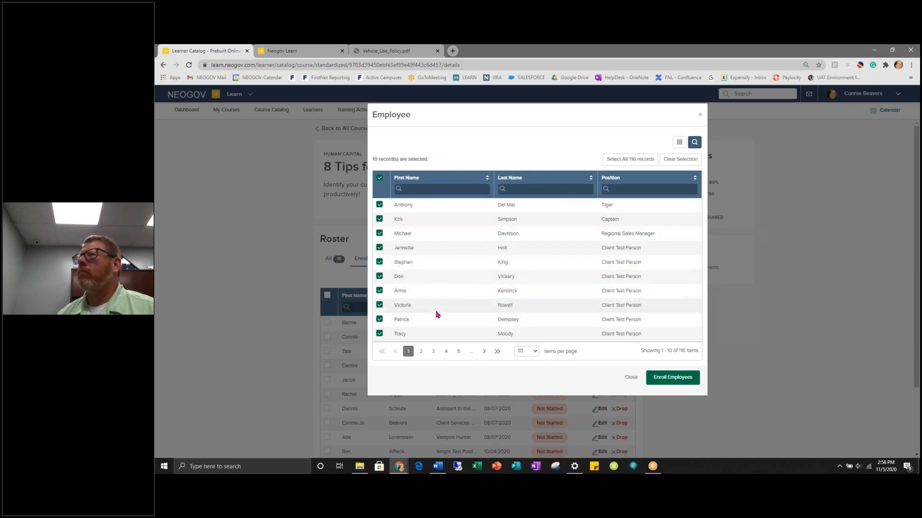
# - Check the rows-per-page options and select all 116 records, then close the list without enrolling
pyautogui.click(535, 353)
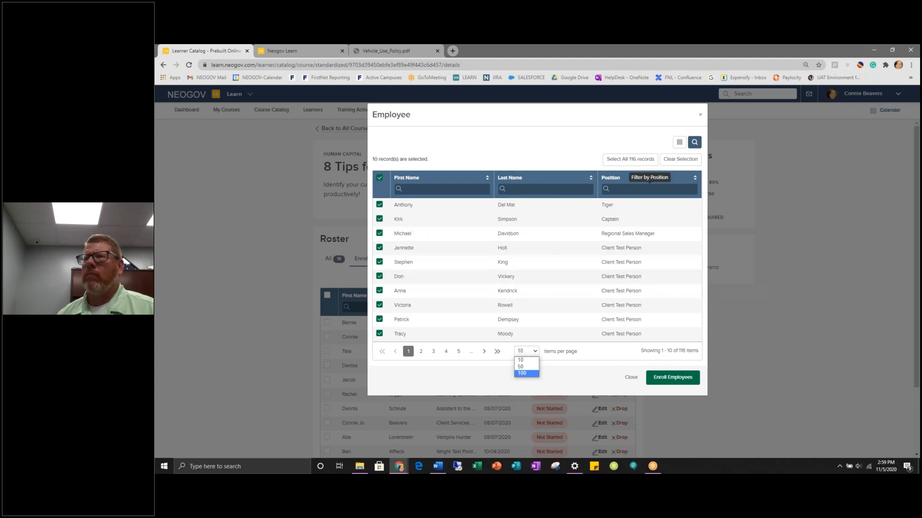
pyautogui.click(627, 161)
pyautogui.click(627, 162)
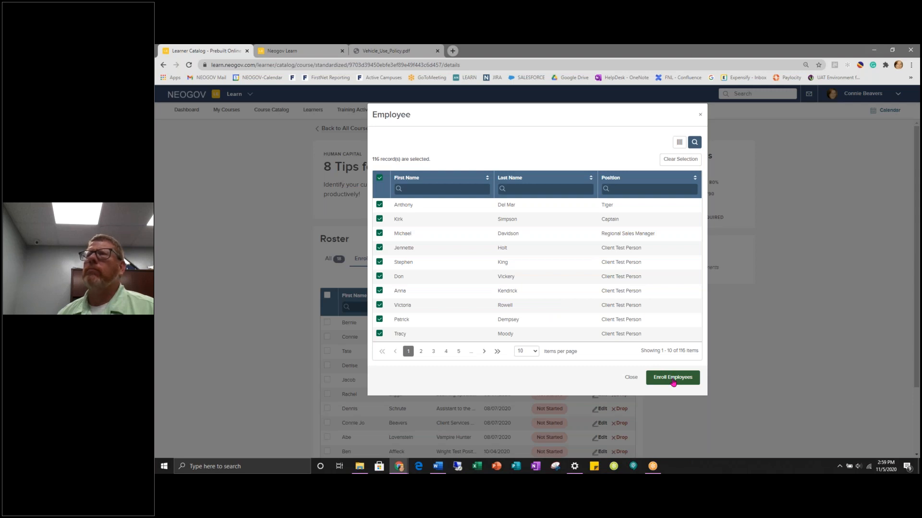
pyautogui.click(701, 115)
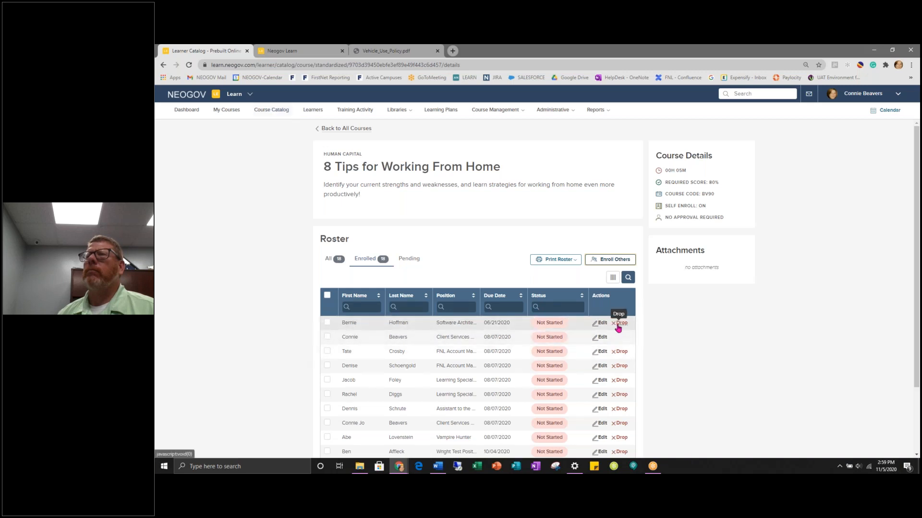
# - Open the 6 Tips for Parents Working From Home course and edit the first enrollee's enrollment
pyautogui.click(272, 110)
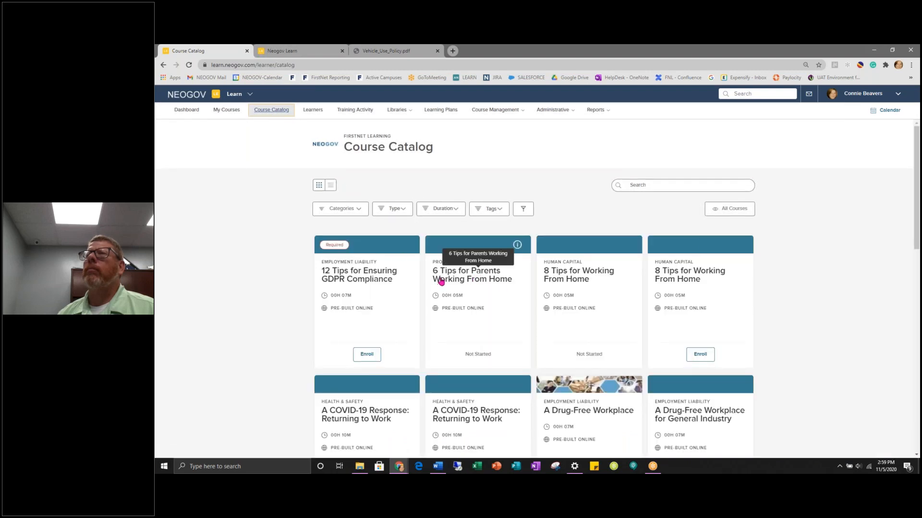
pyautogui.click(465, 281)
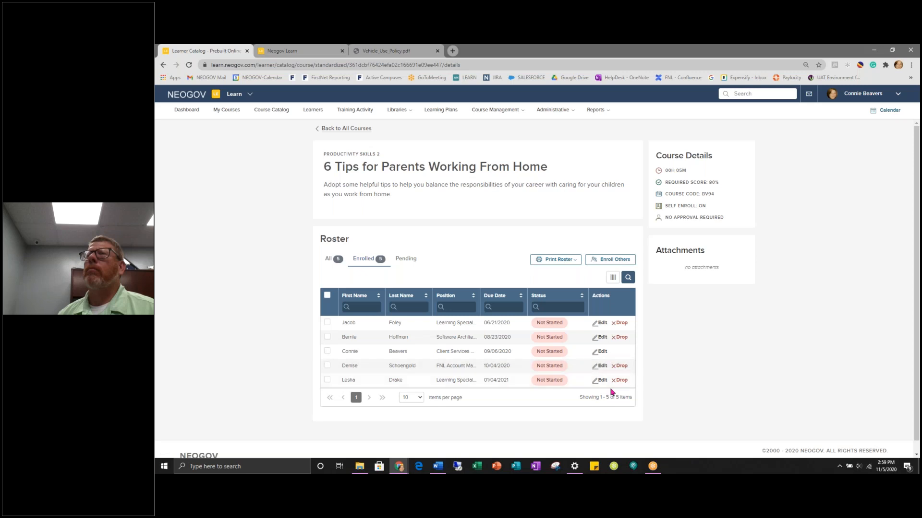
pyautogui.click(602, 324)
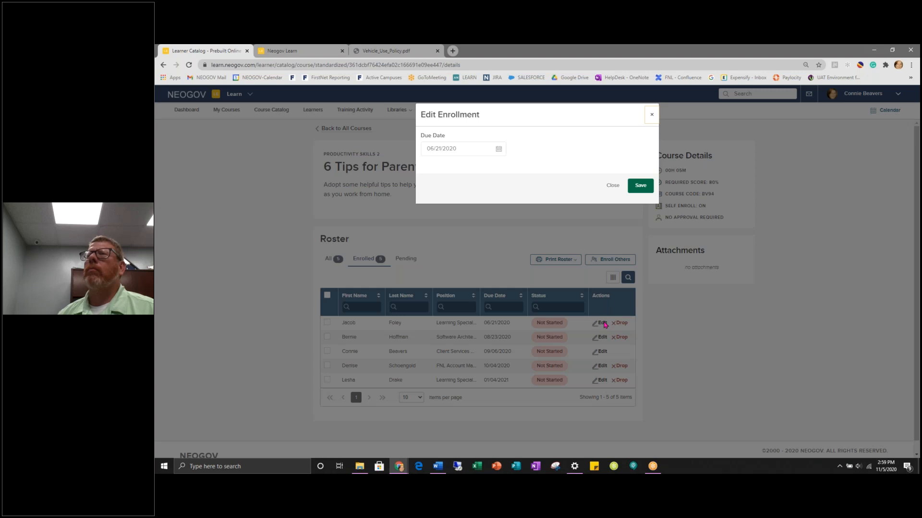
# - Set the enrollment due date to 06/30/2020 and save it
pyautogui.click(499, 151)
pyautogui.click(447, 231)
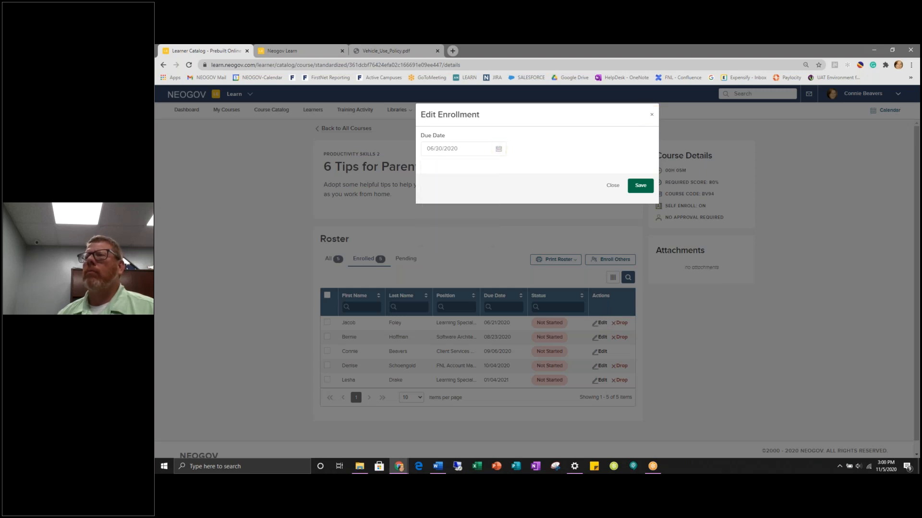
pyautogui.click(640, 187)
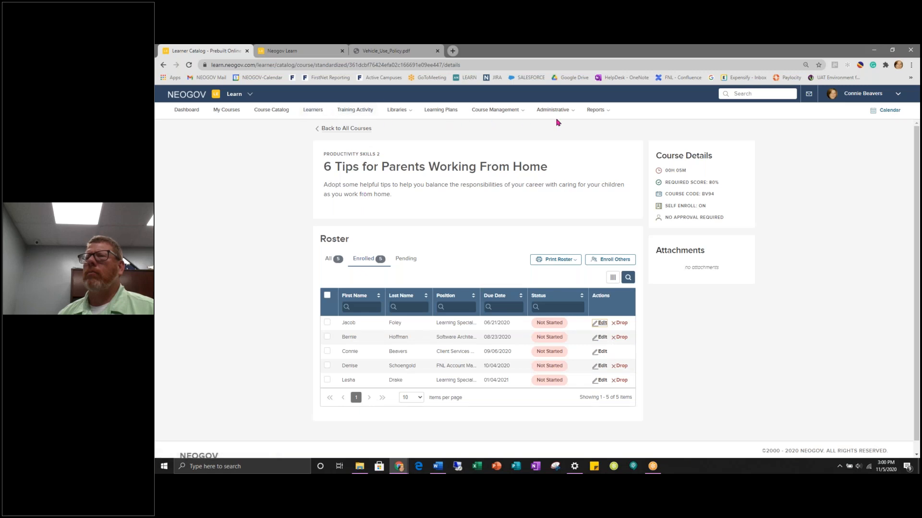
pyautogui.click(571, 114)
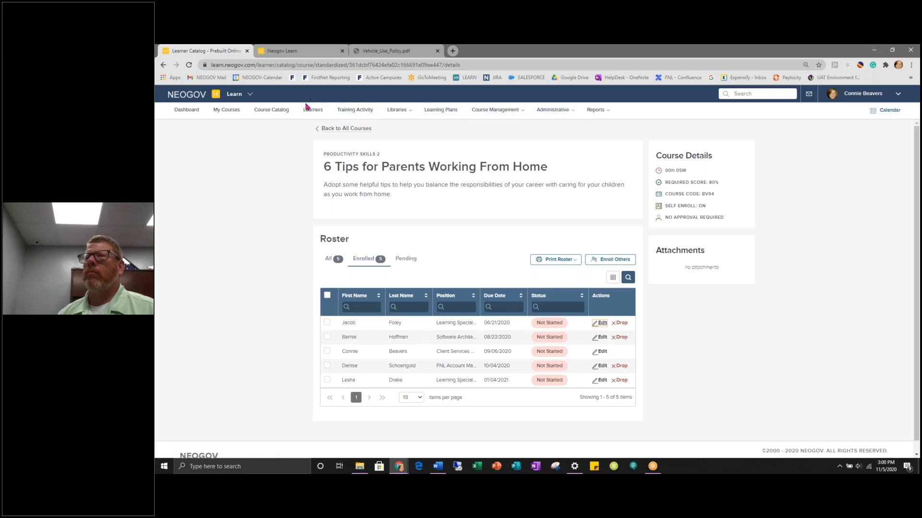
# - Reopen the Administrative menu in the top navigation bar
pyautogui.click(551, 112)
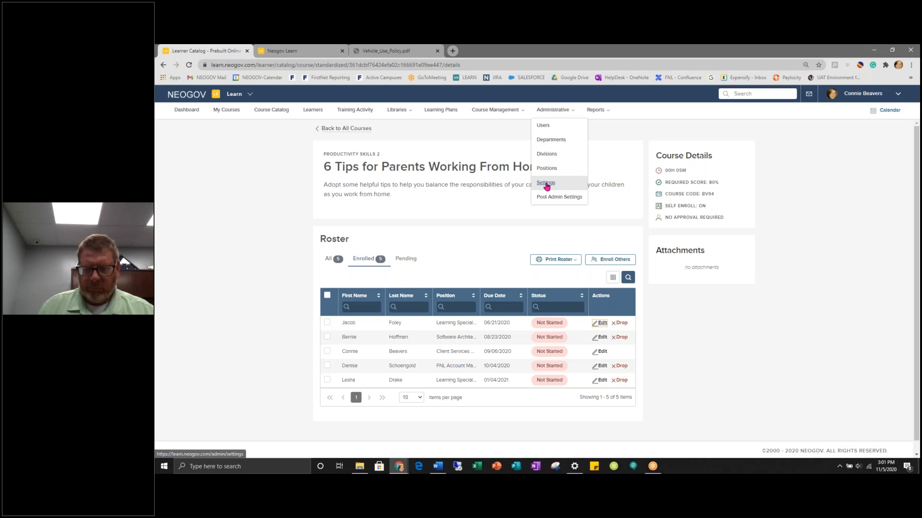
# - Open Administrative > Settings and scroll the General page down to the Course Catalog banner section
pyautogui.click(546, 185)
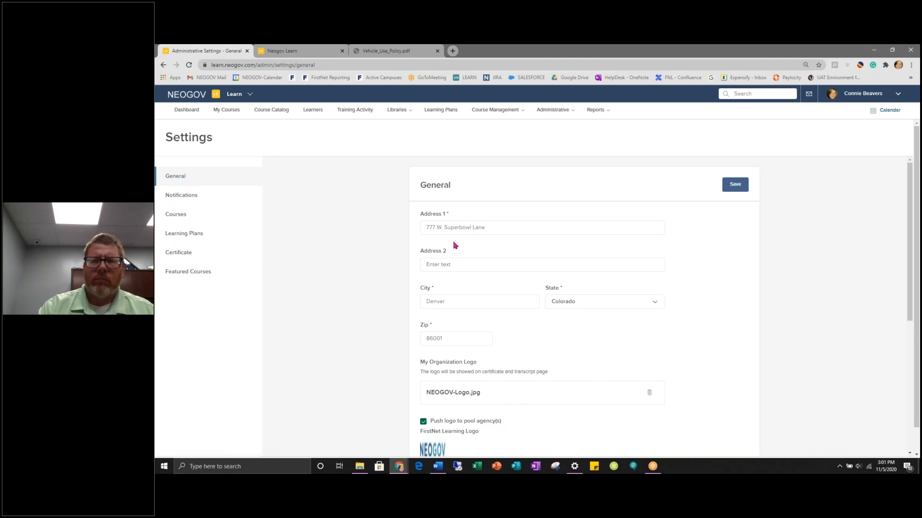
pyautogui.scroll(-1, 485, 223)
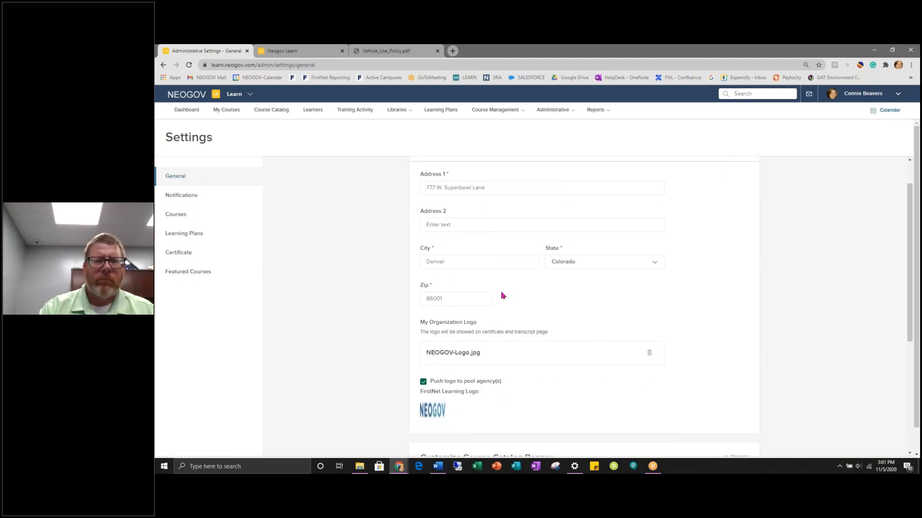
pyautogui.scroll(-1, 497, 321)
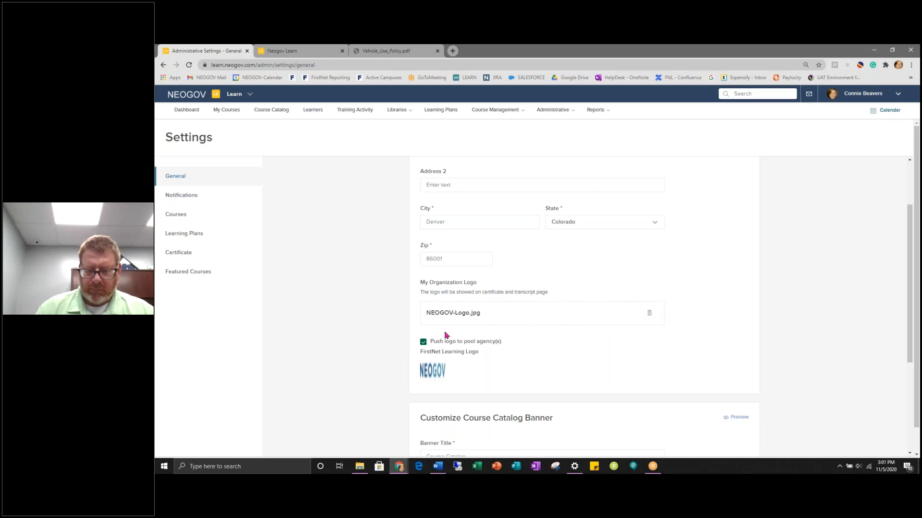
pyautogui.scroll(-3, 460, 318)
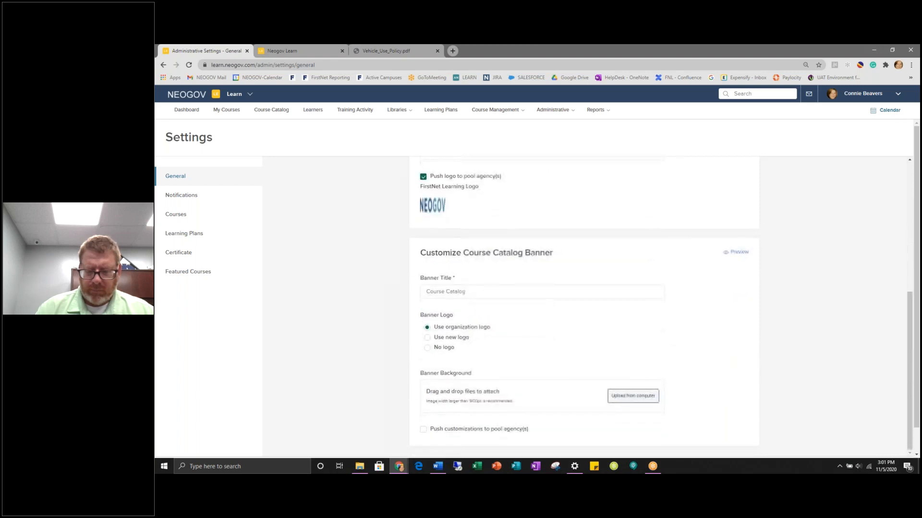
pyautogui.scroll(-2, 460, 319)
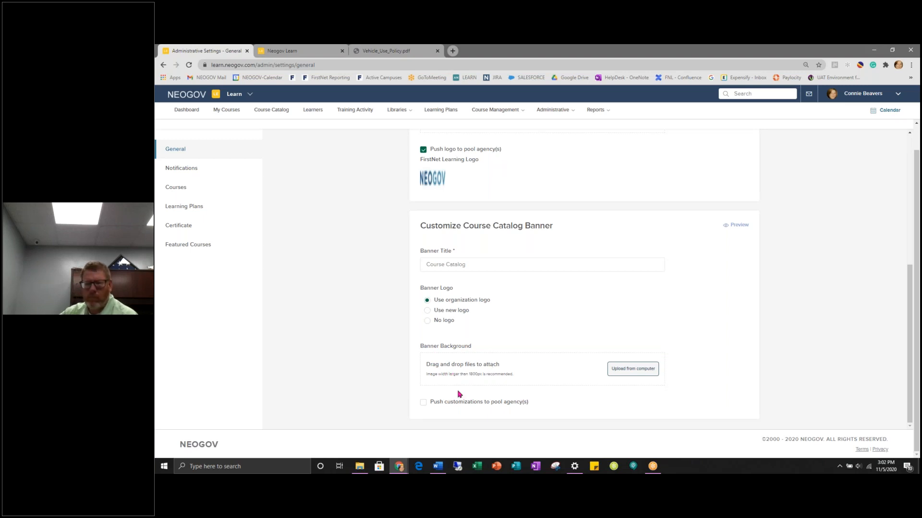
# - Return to Administrative Settings and switch to the Notifications page
pyautogui.click(272, 110)
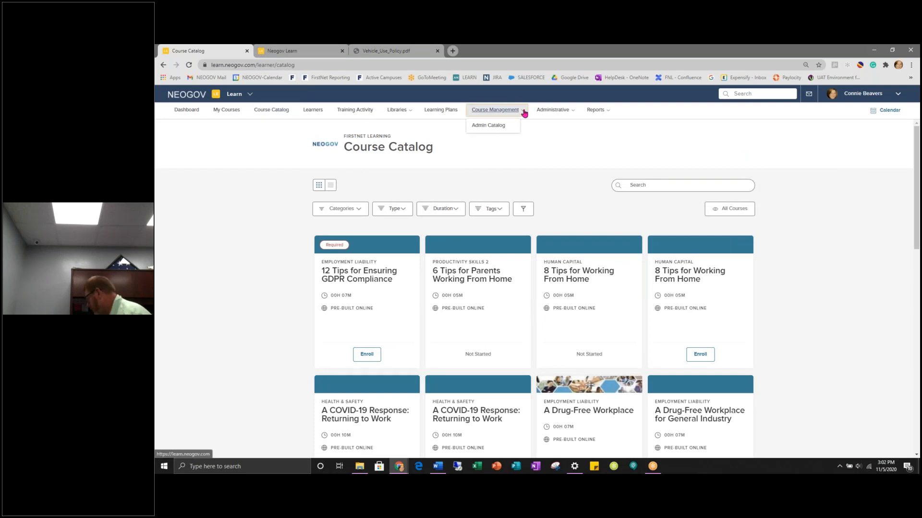
pyautogui.moveTo(540, 113)
pyautogui.click(545, 183)
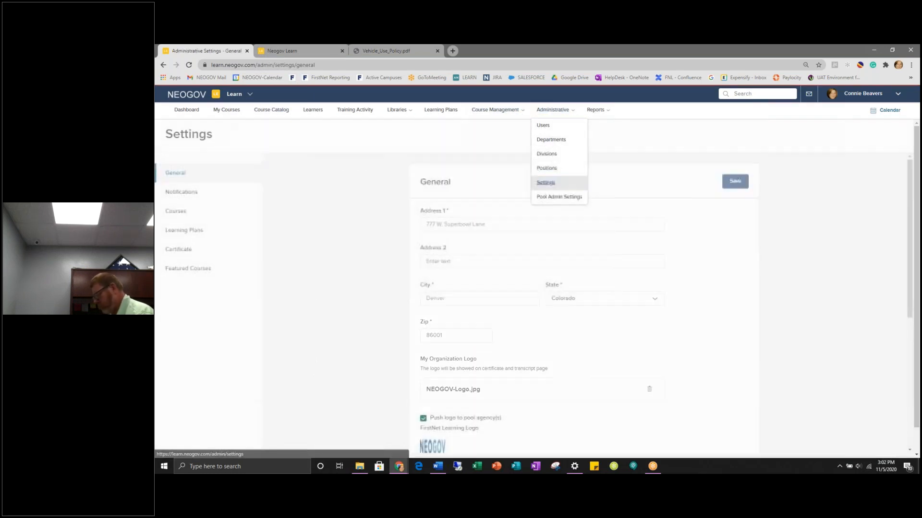
pyautogui.click(182, 196)
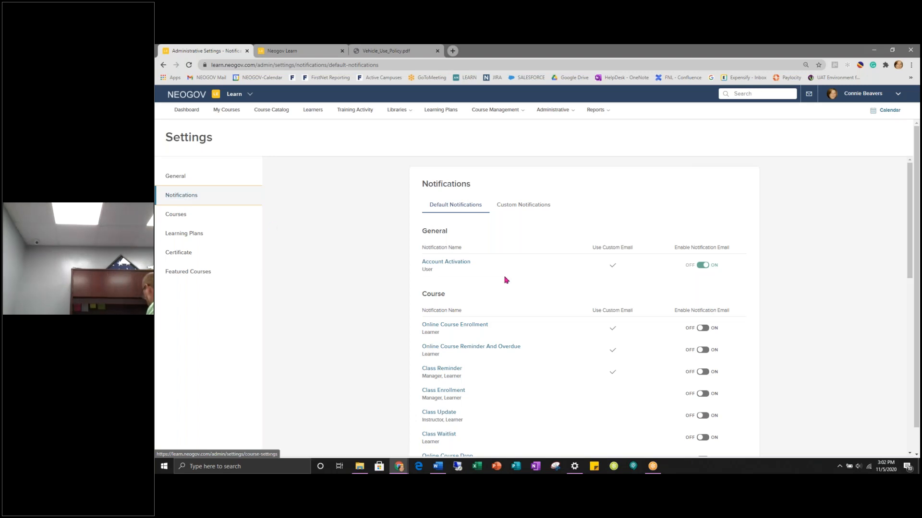
# - Scroll through the Default Notifications list of course, learning plan and certification emails
pyautogui.scroll(-1, 583, 353)
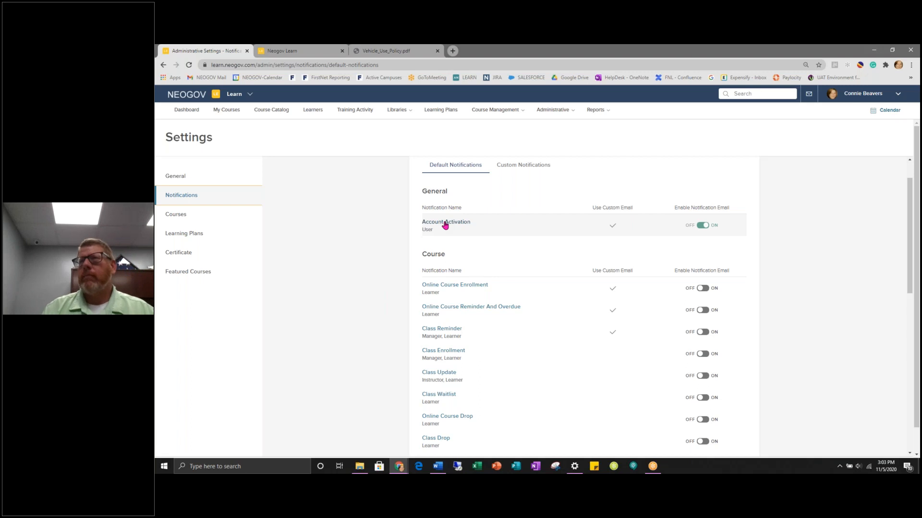
pyautogui.scroll(-2, 463, 243)
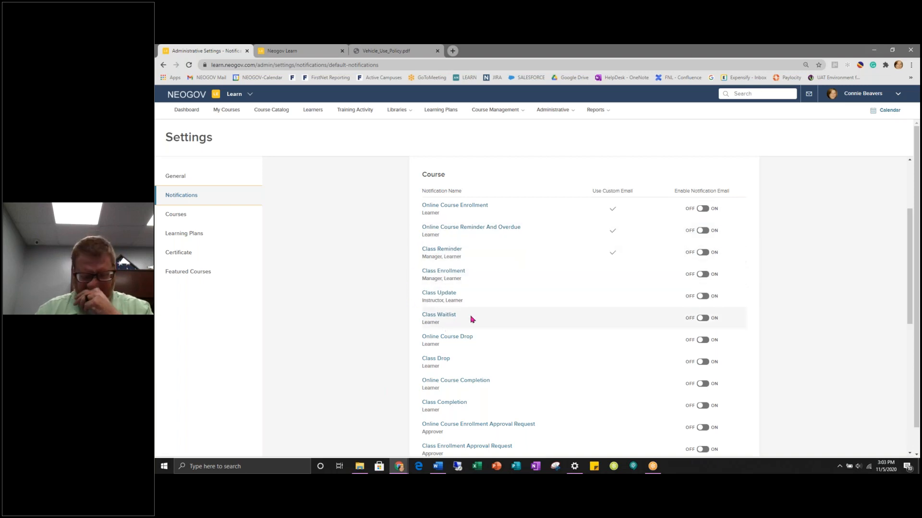
pyautogui.scroll(-1, 470, 320)
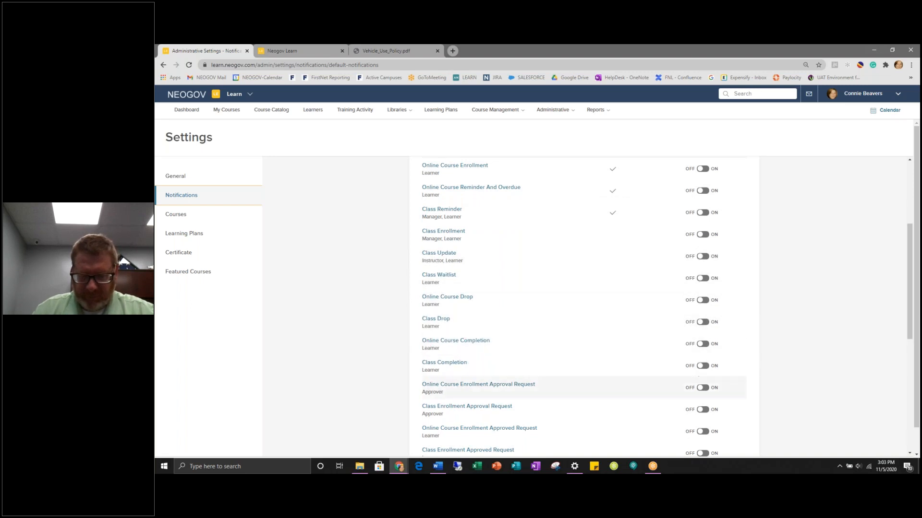
pyautogui.scroll(-4, 485, 371)
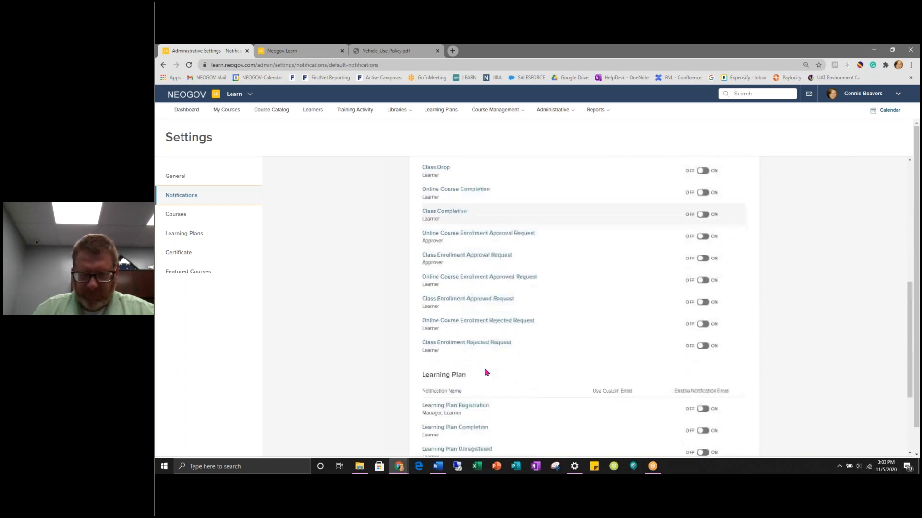
pyautogui.scroll(-3, 486, 373)
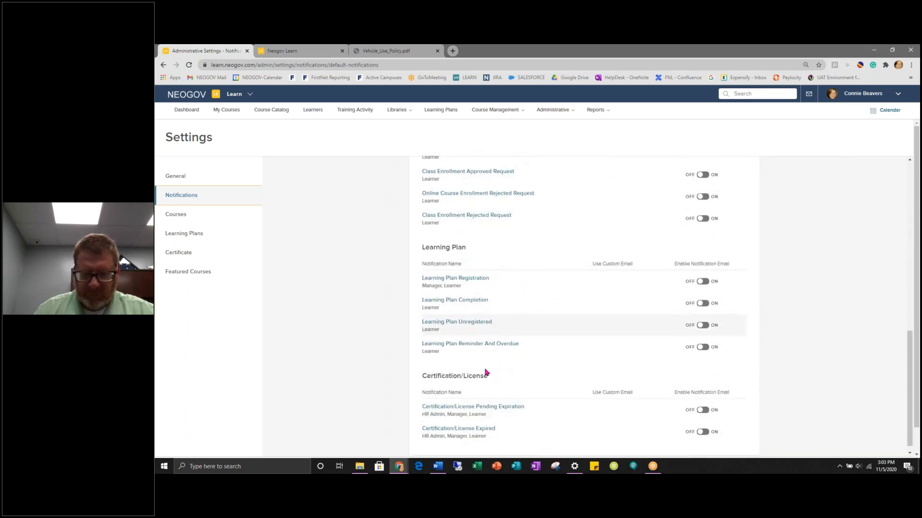
pyautogui.scroll(8, 486, 373)
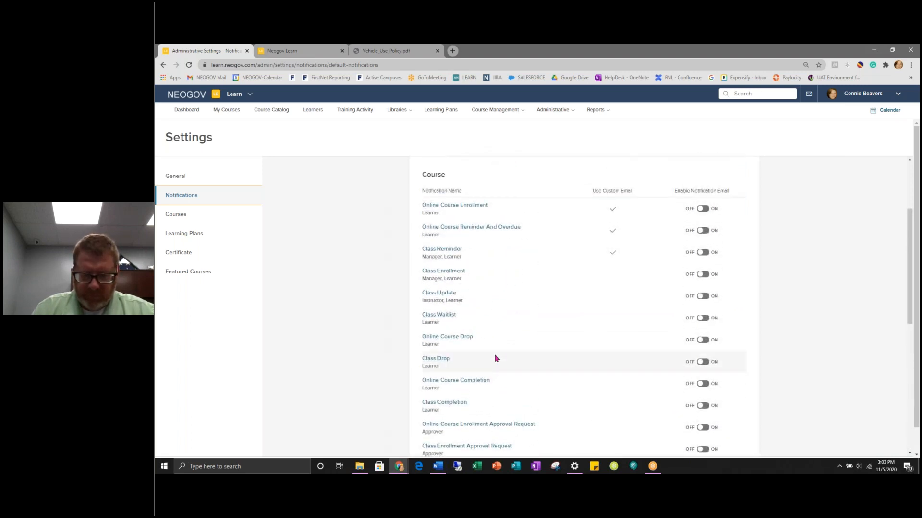
pyautogui.scroll(2, 492, 360)
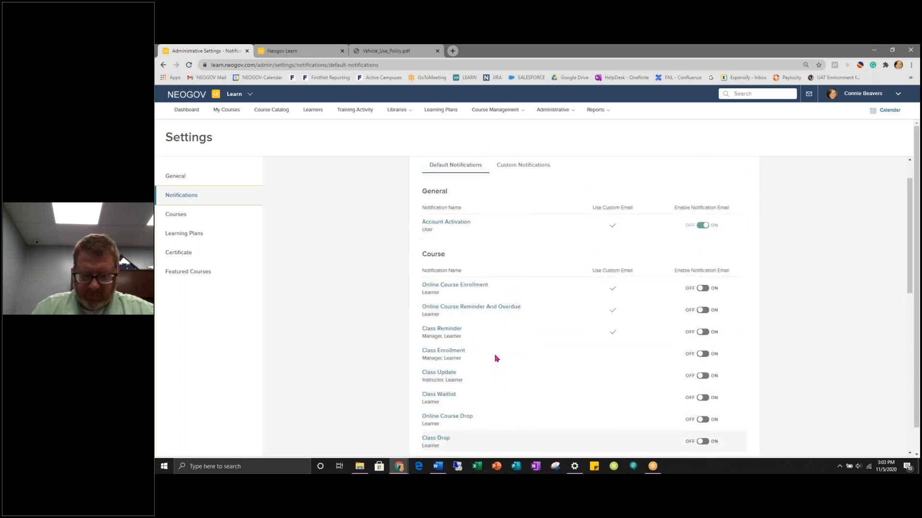
pyautogui.click(457, 287)
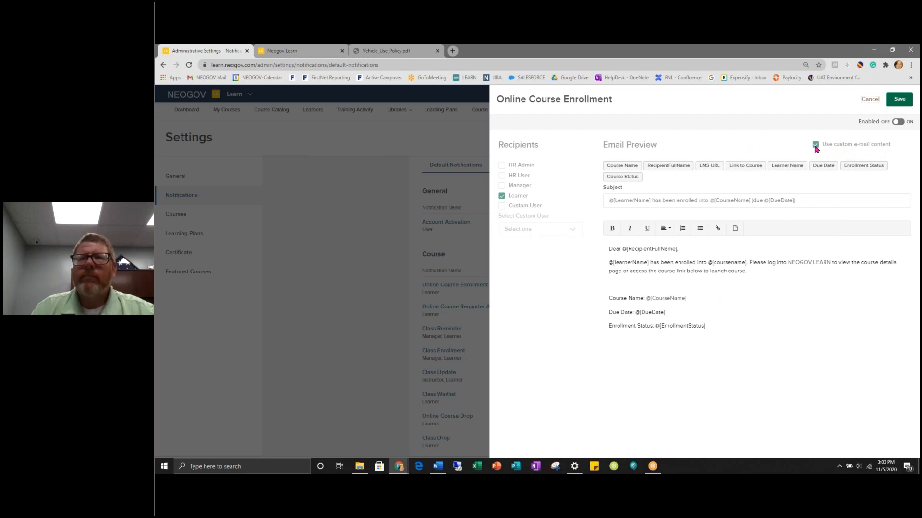
pyautogui.moveTo(653, 263); pyautogui.dragTo(708, 263)
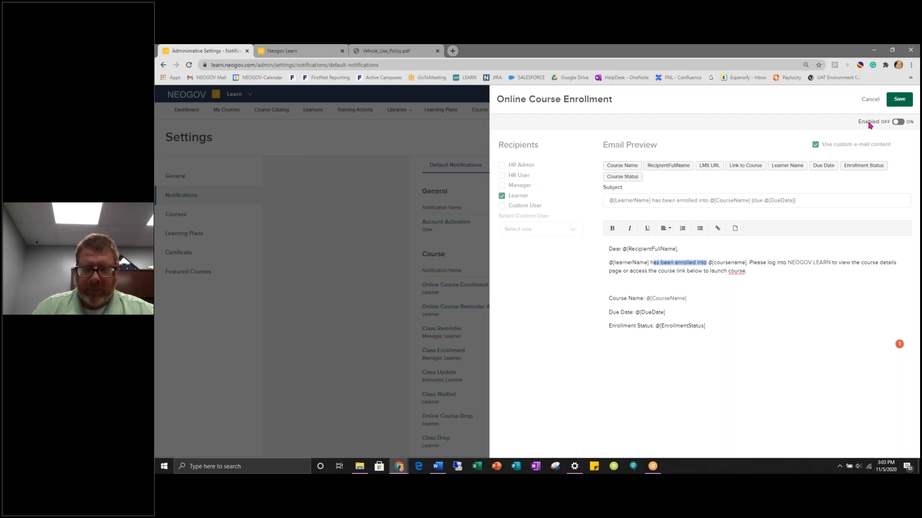
pyautogui.click(897, 122)
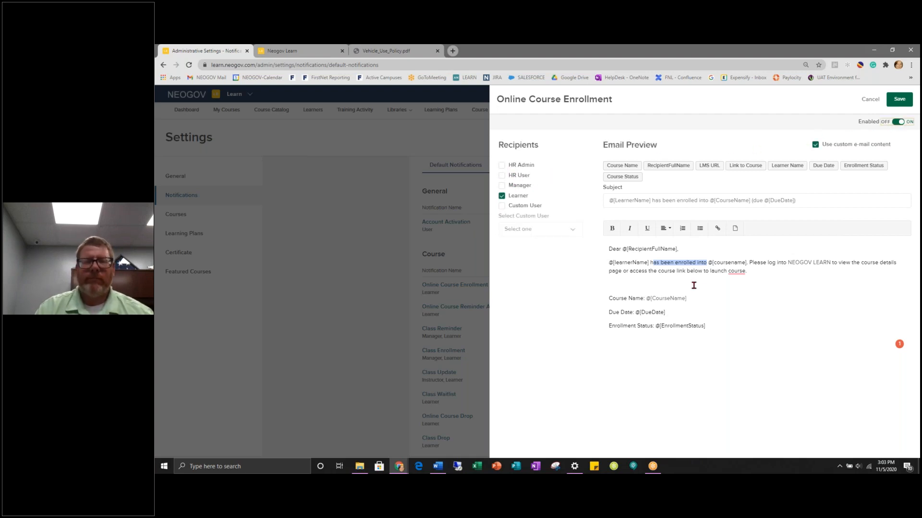
pyautogui.click(503, 166)
pyautogui.click(502, 187)
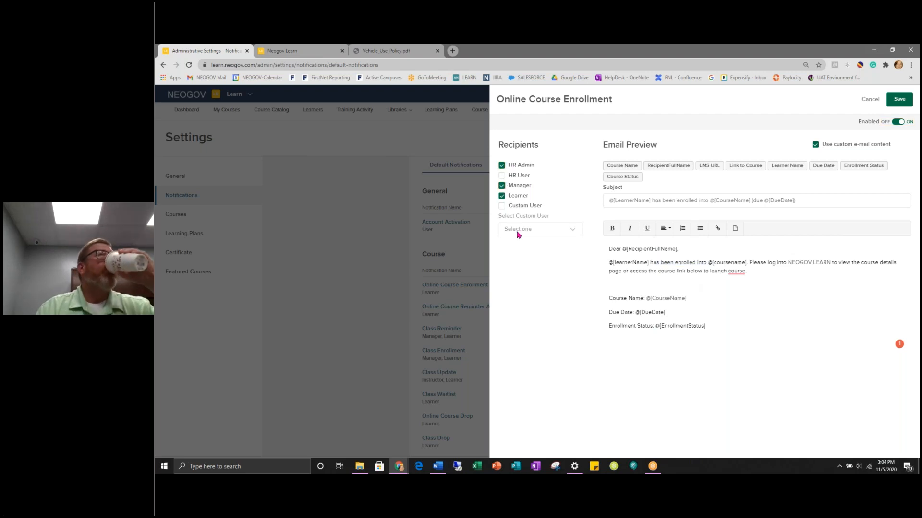
pyautogui.click(502, 206)
pyautogui.click(570, 233)
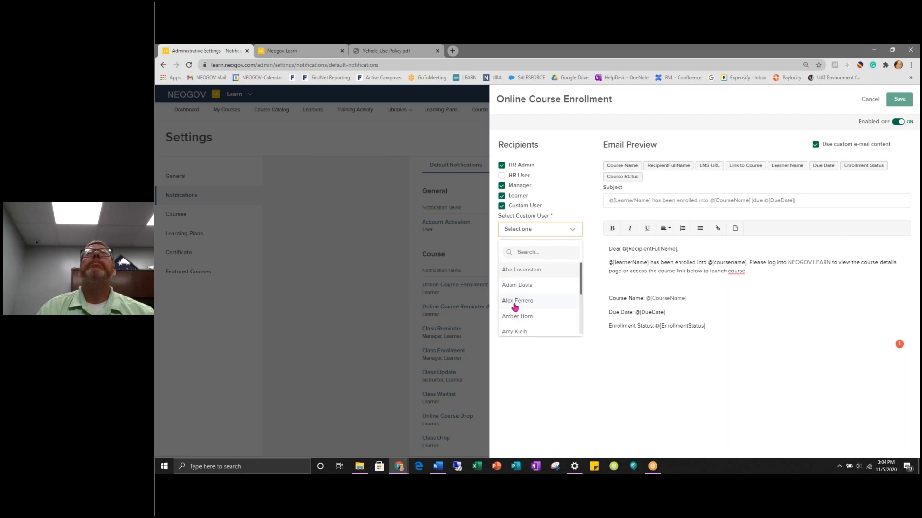
pyautogui.click(501, 165)
pyautogui.click(501, 186)
pyautogui.click(501, 196)
pyautogui.click(502, 206)
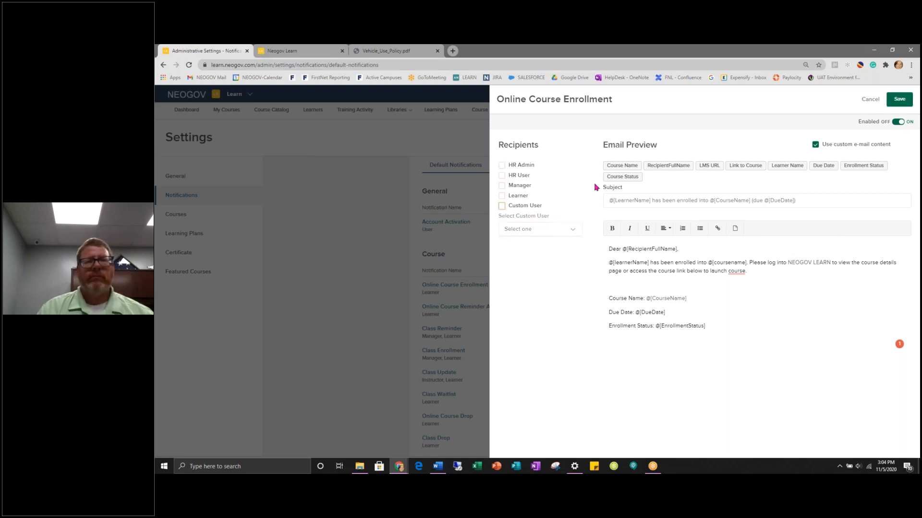
pyautogui.click(897, 122)
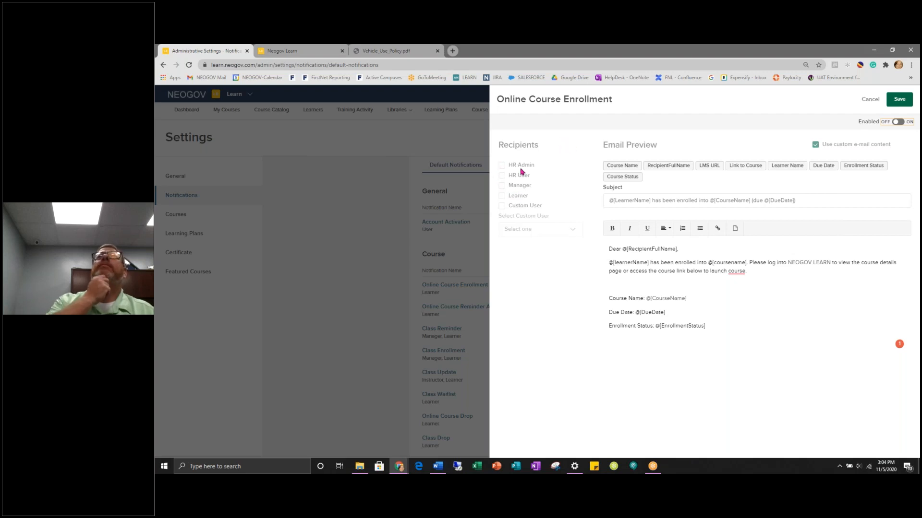
pyautogui.click(898, 122)
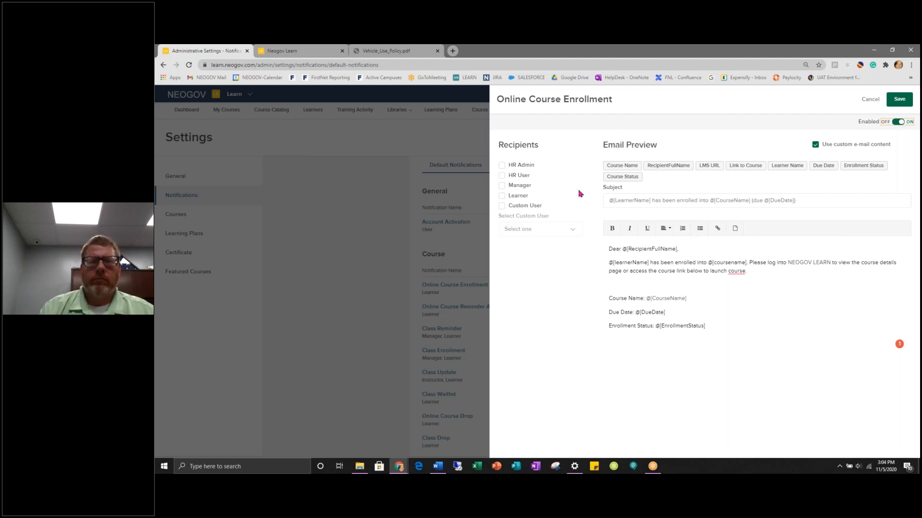
pyautogui.click(871, 99)
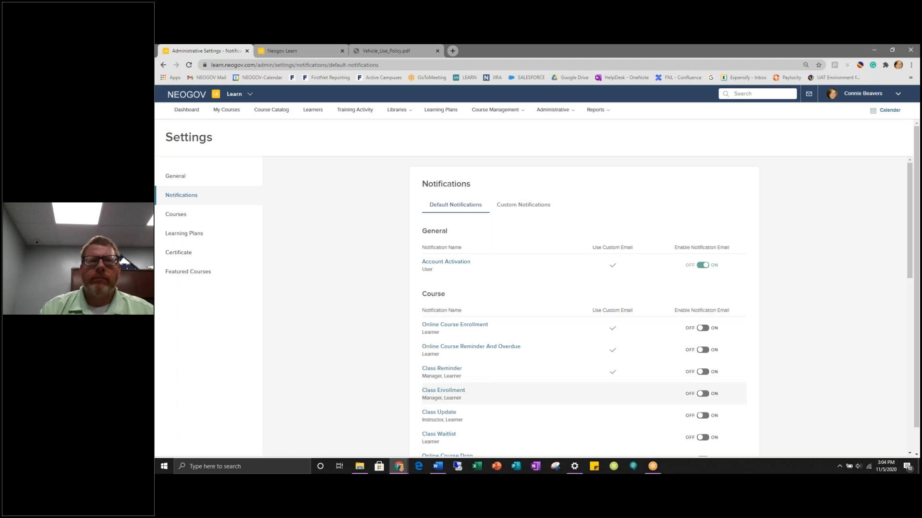
# - On Custom Notifications, start then cancel a new notification, and view the Test Notification details
pyautogui.click(527, 207)
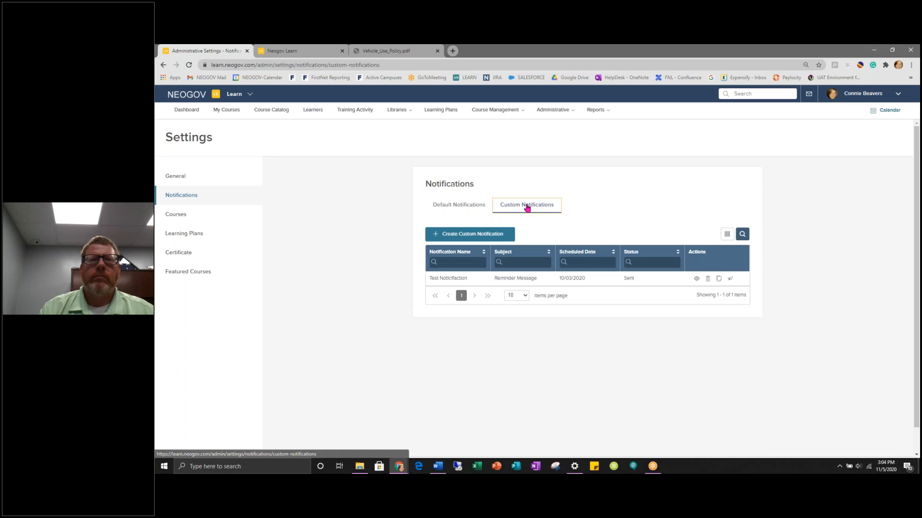
pyautogui.click(487, 236)
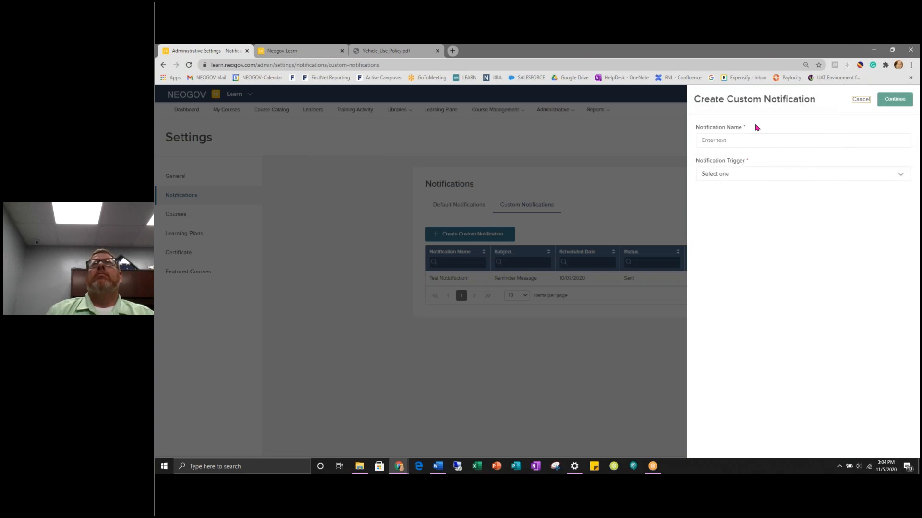
pyautogui.click(861, 100)
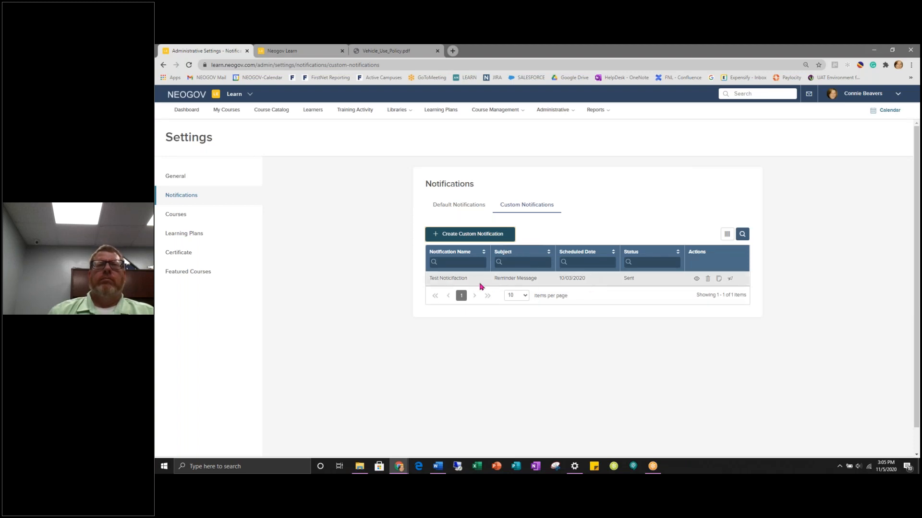
pyautogui.click(695, 279)
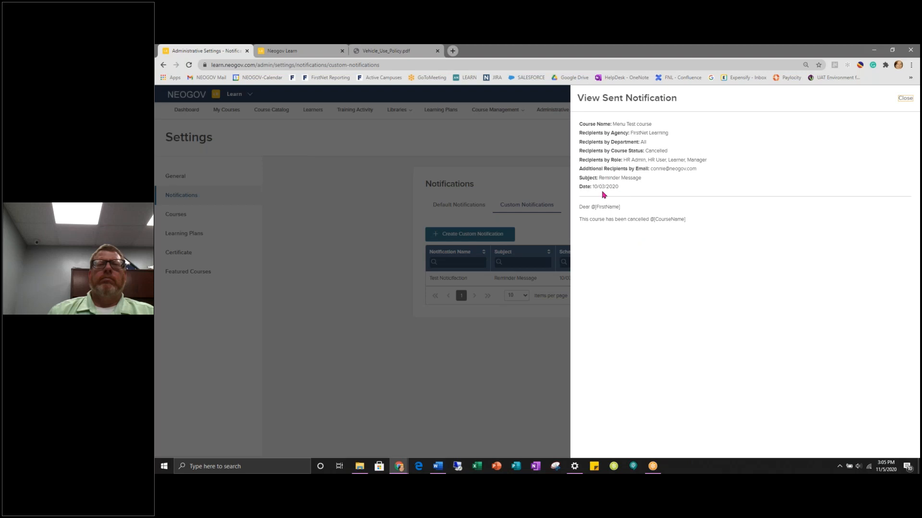
# - Highlight the Menu Test cancellation message line, then close the Test Notification details
pyautogui.moveTo(585, 220); pyautogui.dragTo(685, 220)
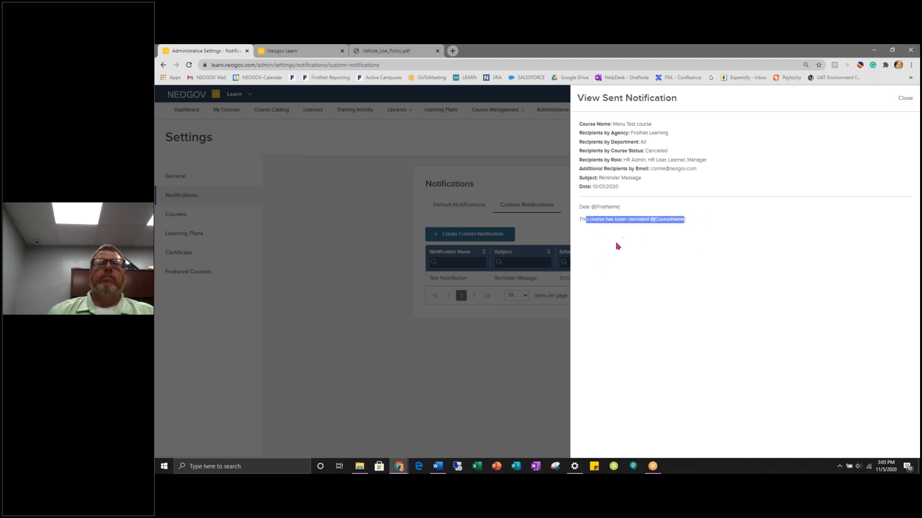
pyautogui.click(905, 99)
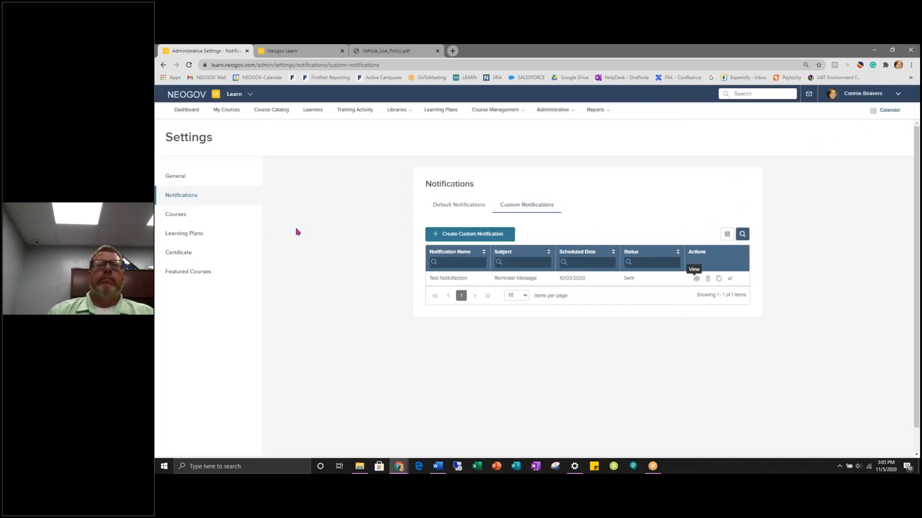
# - Open the Courses settings and turn Self-Enrollment off, then back on
pyautogui.click(172, 217)
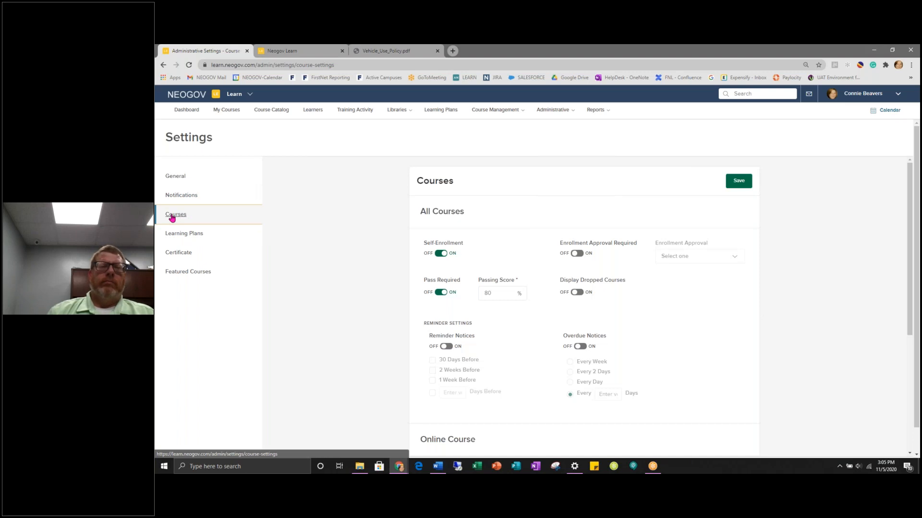
pyautogui.click(443, 256)
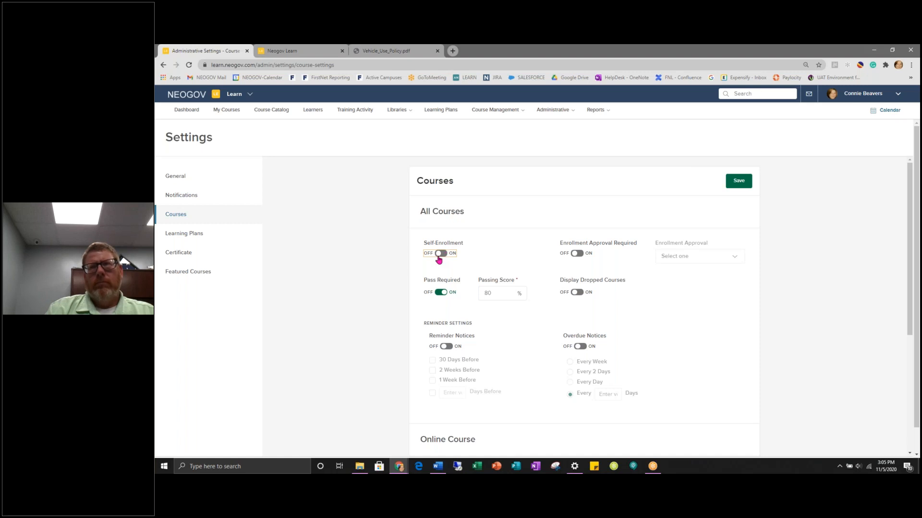
pyautogui.click(439, 257)
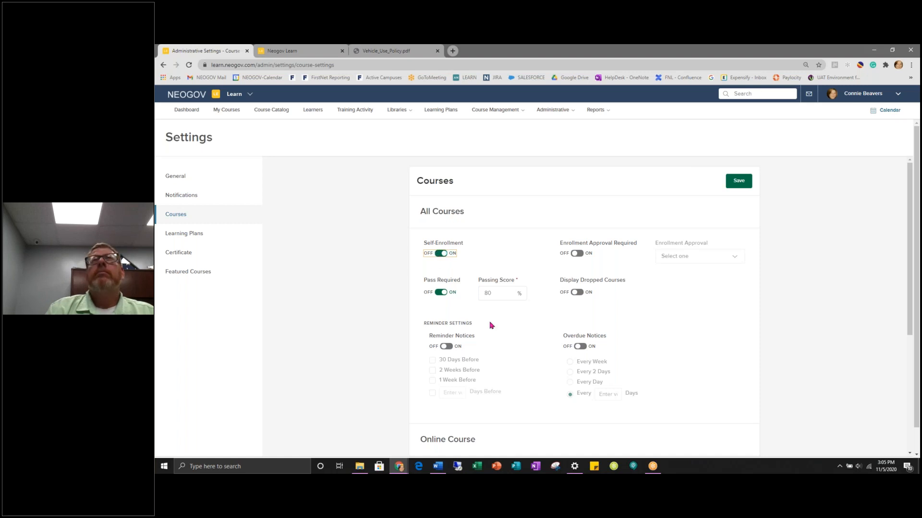
# - Turn Enrollment Approval Required on, check the approver choices, then turn it back off
pyautogui.click(576, 255)
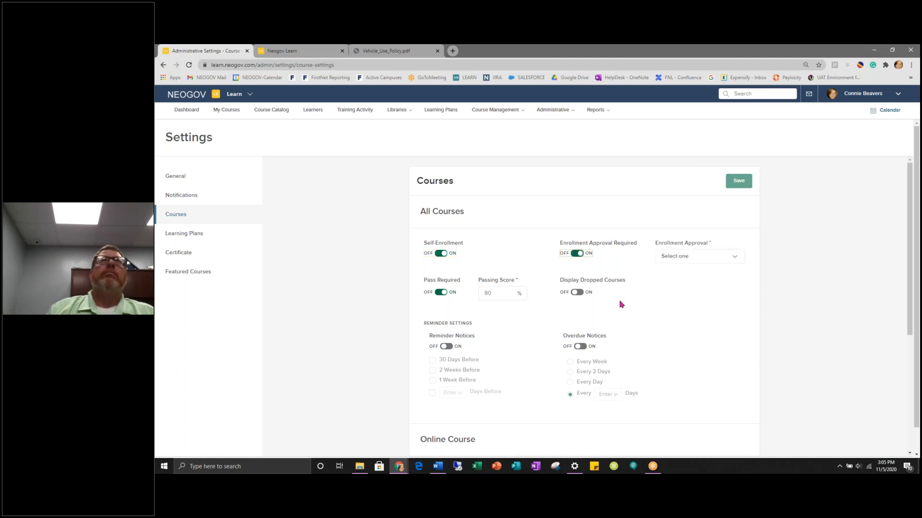
pyautogui.click(696, 258)
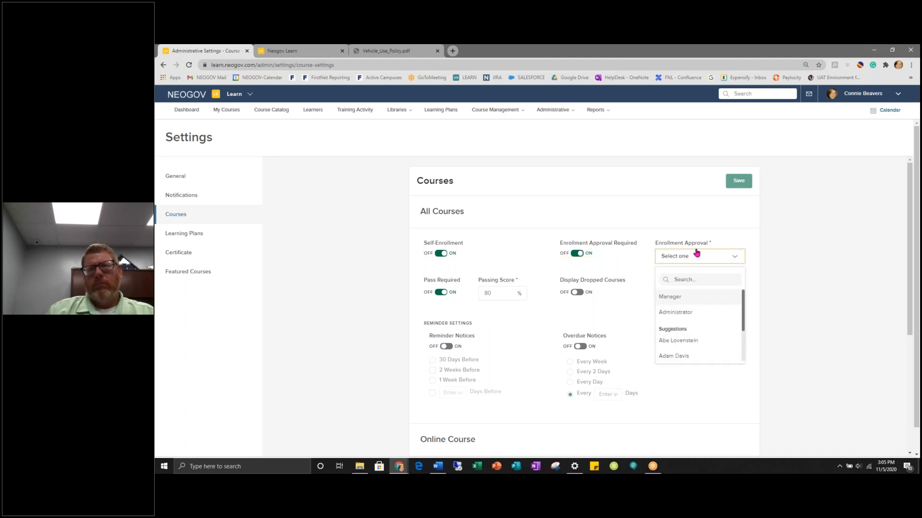
pyautogui.click(660, 215)
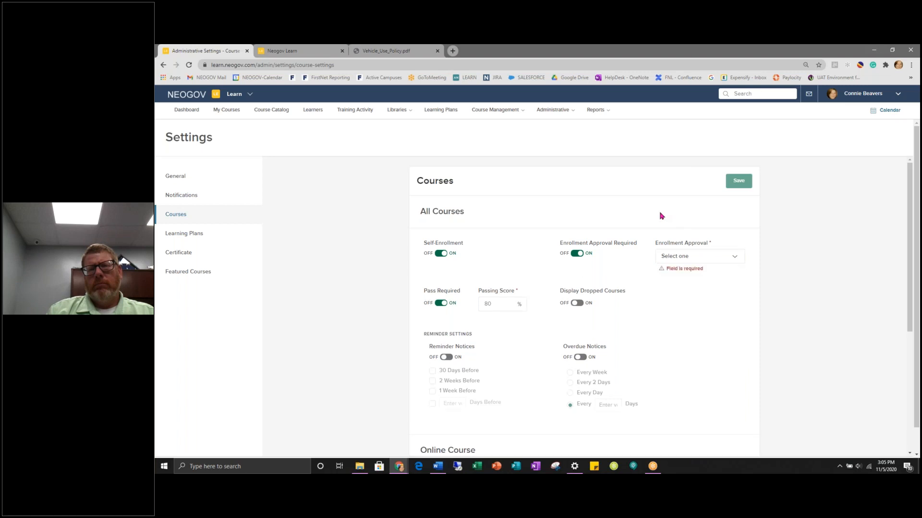
pyautogui.click(581, 255)
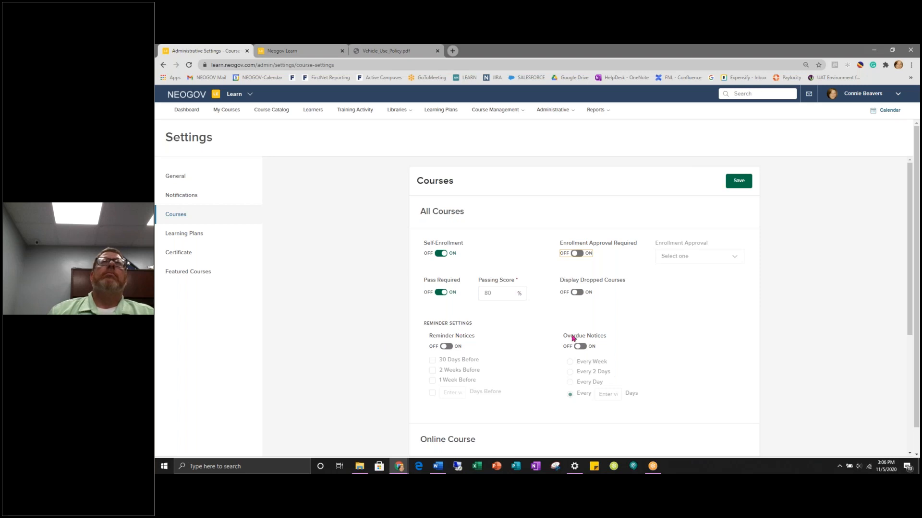
# - Turn on reminder notices for 30 days, 2 weeks, 1 week and custom days before
pyautogui.click(446, 349)
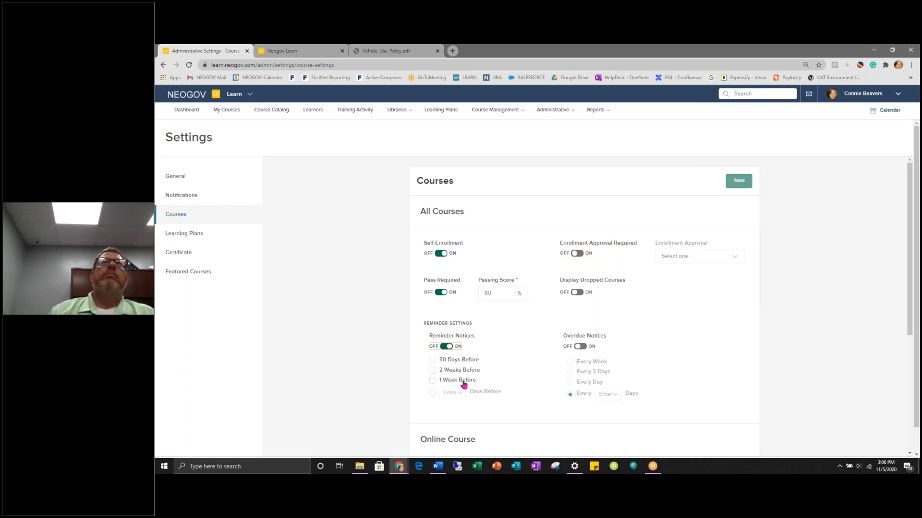
pyautogui.click(432, 360)
pyautogui.click(433, 370)
pyautogui.click(432, 380)
pyautogui.click(432, 393)
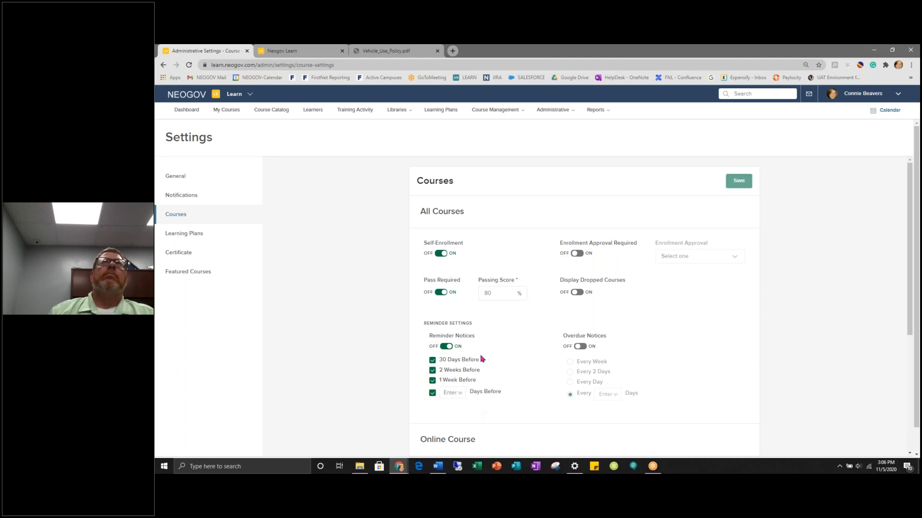
# - Set overdue notices to Every Day, then switch both overdue and reminder notices off
pyautogui.click(581, 347)
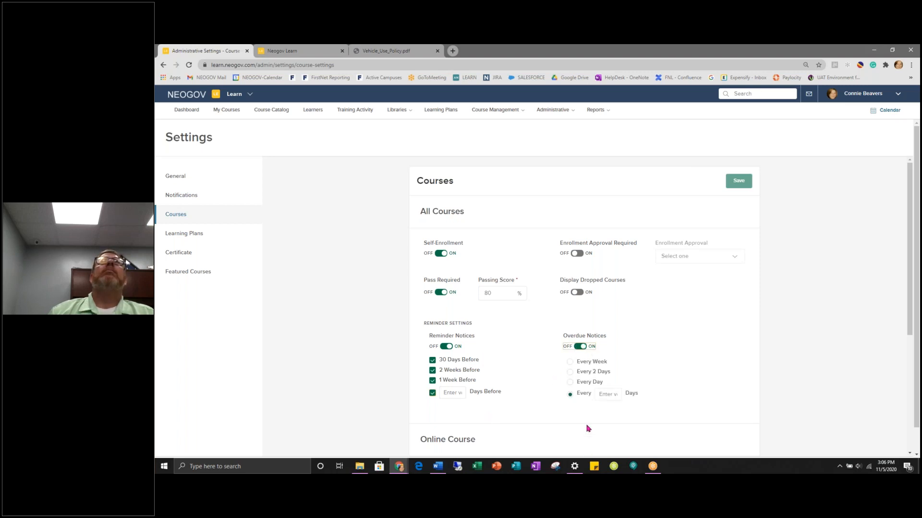
pyautogui.click(570, 363)
pyautogui.click(570, 372)
pyautogui.click(570, 382)
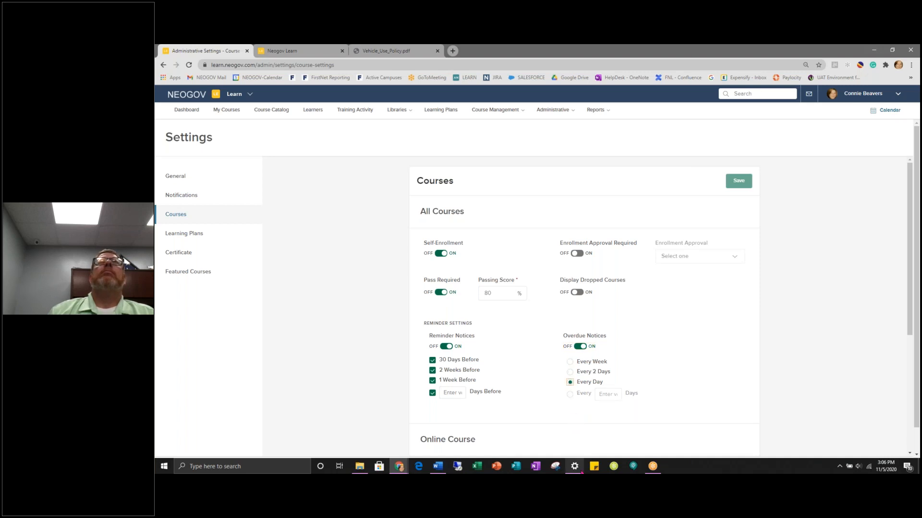
pyautogui.click(580, 346)
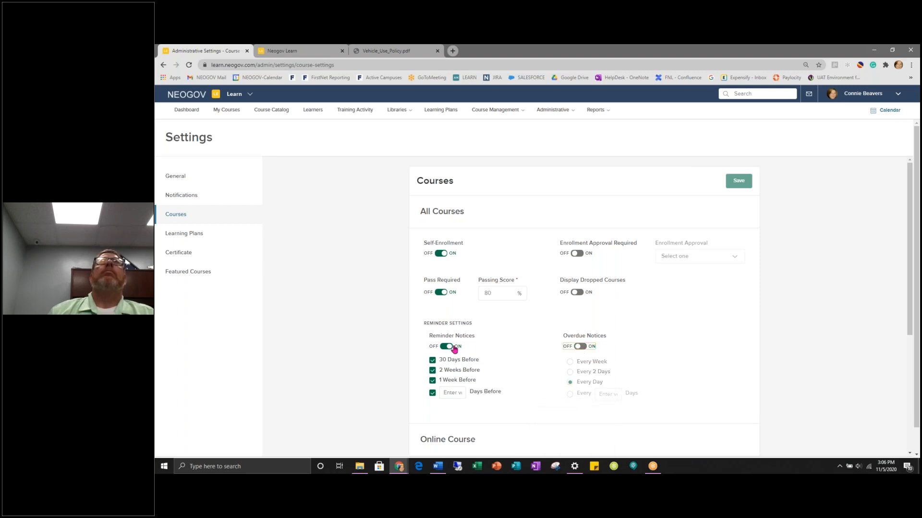
pyautogui.click(449, 346)
# - Raise Custom Online Course Maximum Retakes Allowed from 1 to 99
pyautogui.scroll(-3, 566, 367)
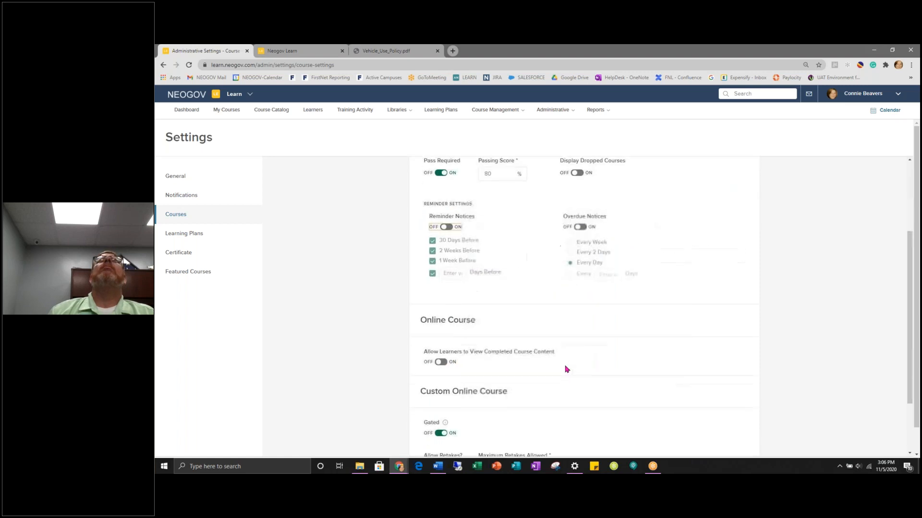
pyautogui.scroll(-1, 566, 368)
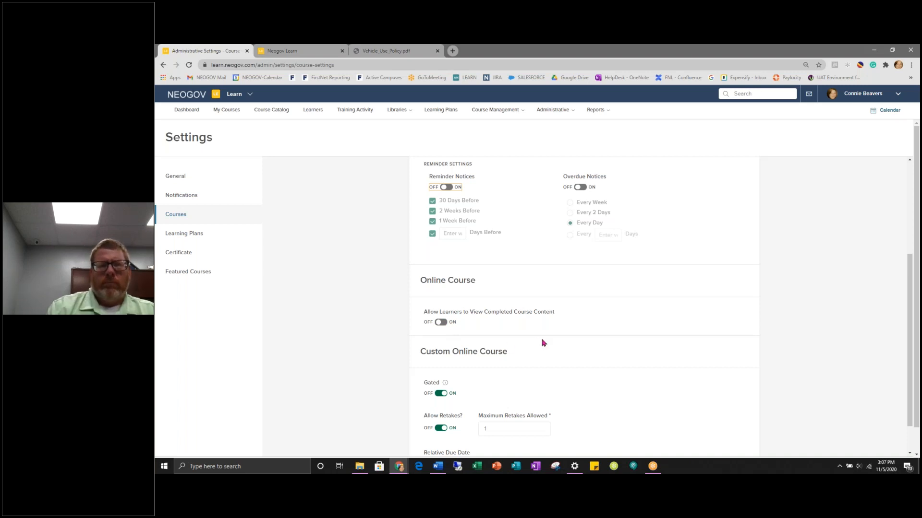
pyautogui.scroll(-1, 541, 343)
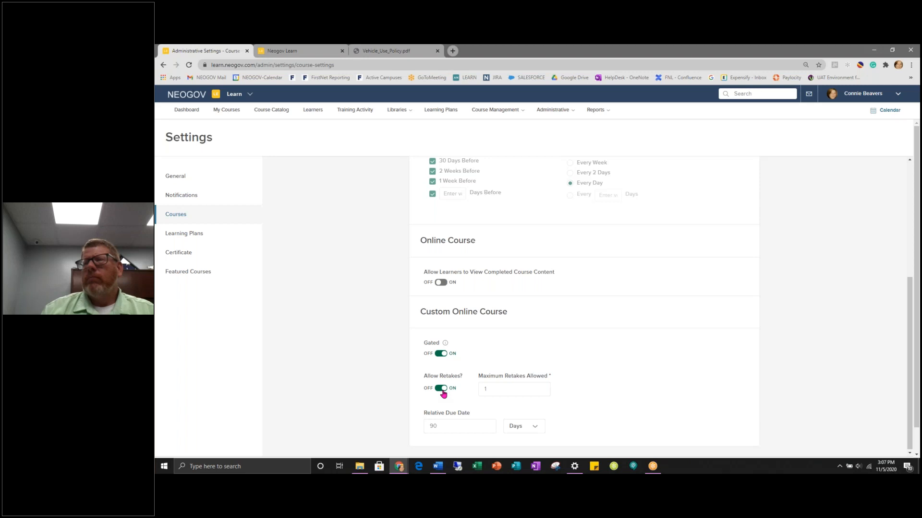
pyautogui.click(500, 389)
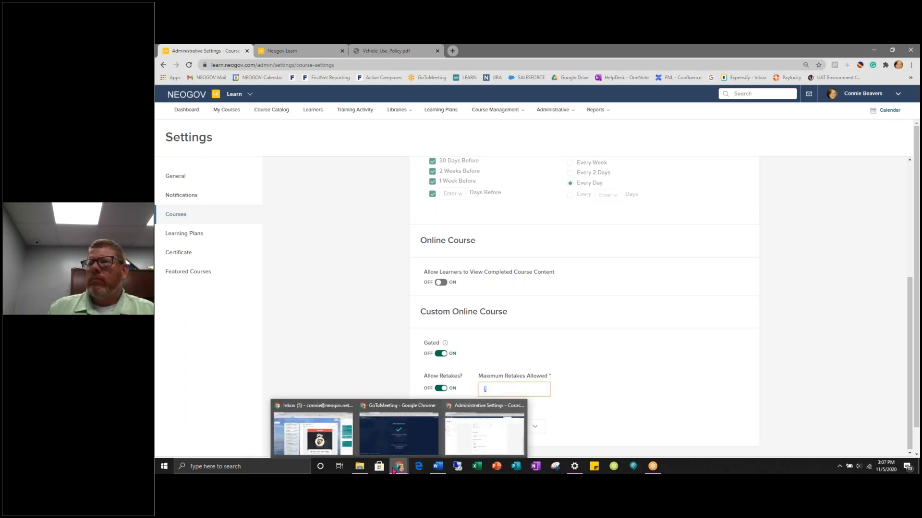
pyautogui.click(583, 379)
pyautogui.moveTo(503, 389); pyautogui.dragTo(482, 389)
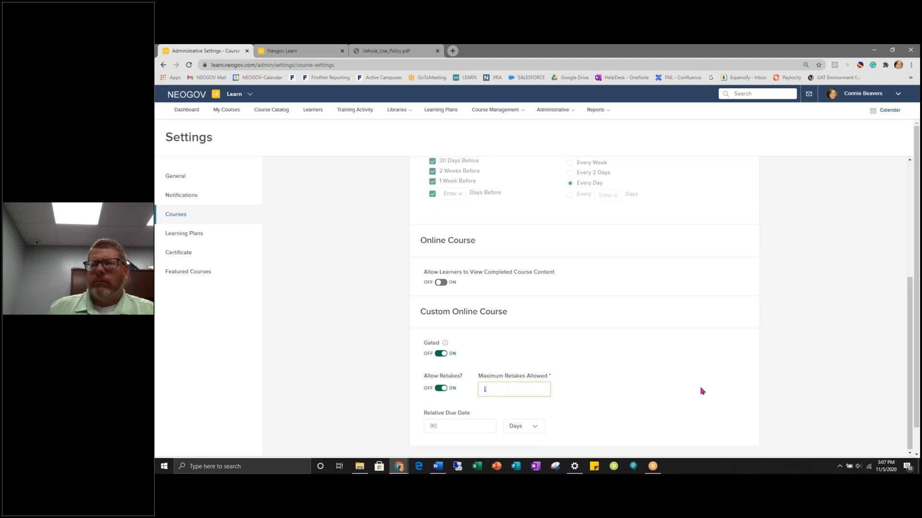
pyautogui.write('99')
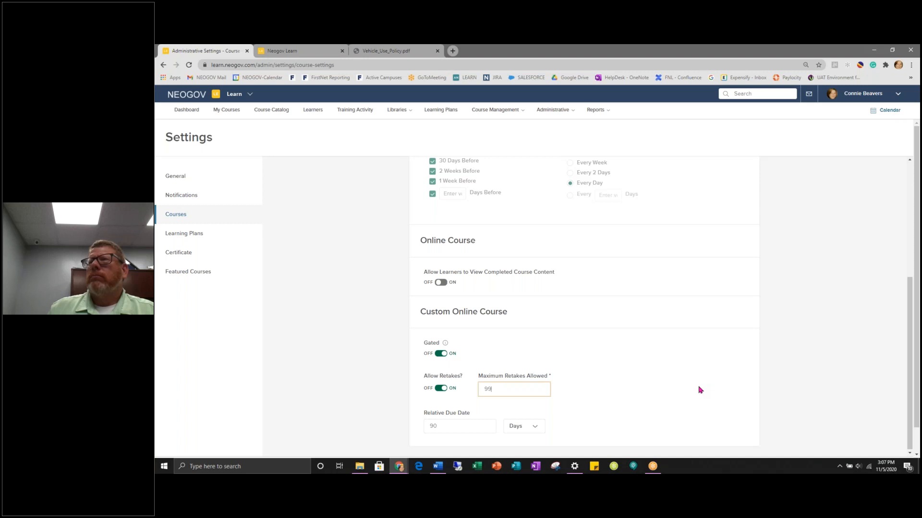
pyautogui.click(594, 373)
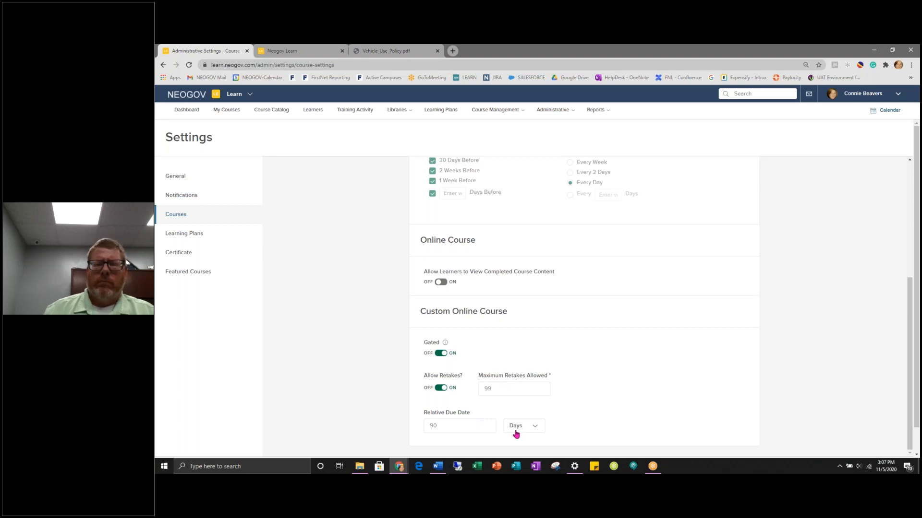
# - Change the custom online course relative due date from 90 to 60 days
pyautogui.doubleClick(456, 429)
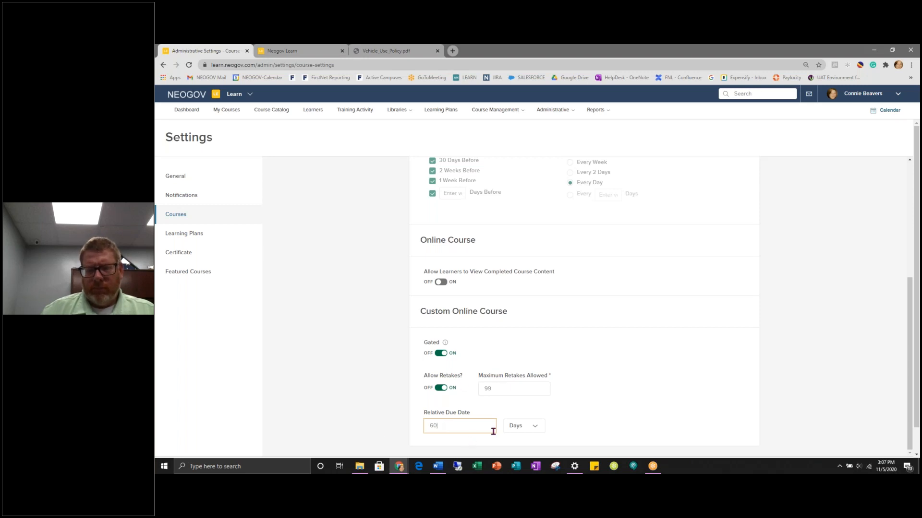
pyautogui.click(536, 426)
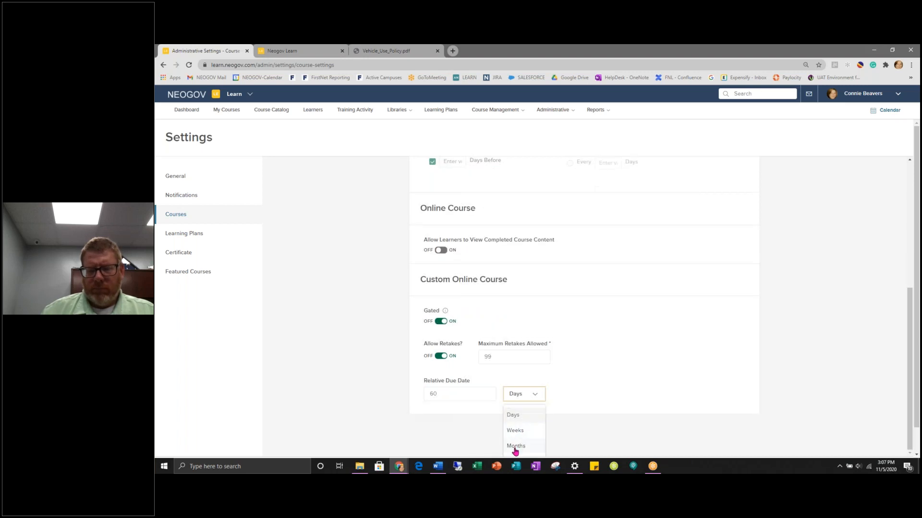
pyautogui.scroll(3, 603, 411)
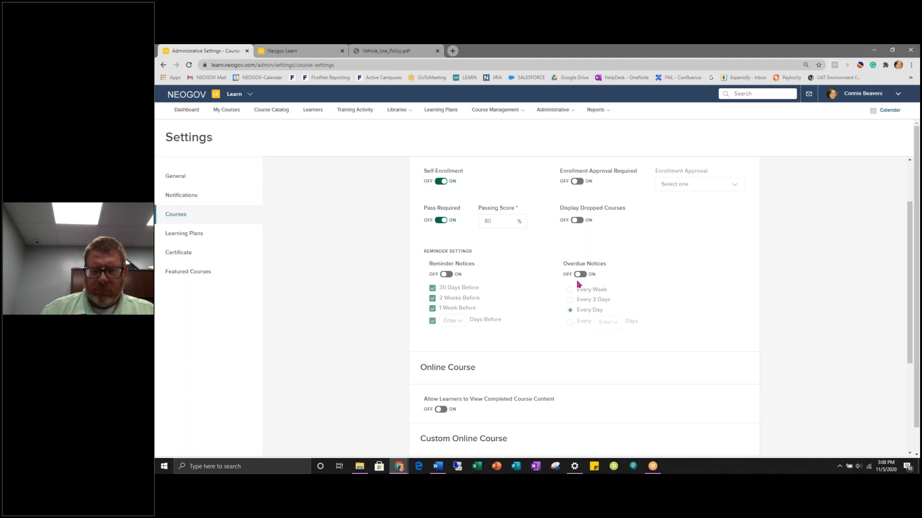
# - Move from Learning Plan settings to the course Certificate settings in the Settings sidebar
pyautogui.click(186, 235)
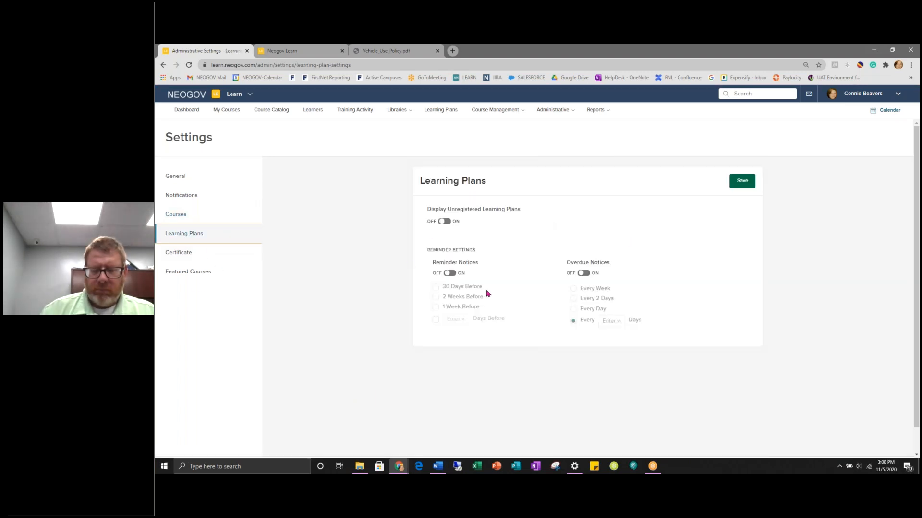
pyautogui.click(186, 253)
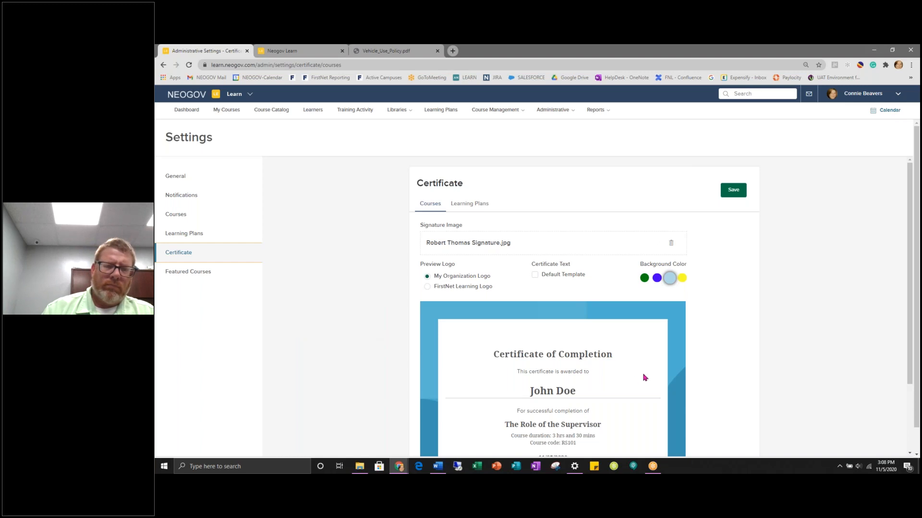
# - Tick and then untick the certificate's Default Template checkbox
pyautogui.scroll(-2, 644, 378)
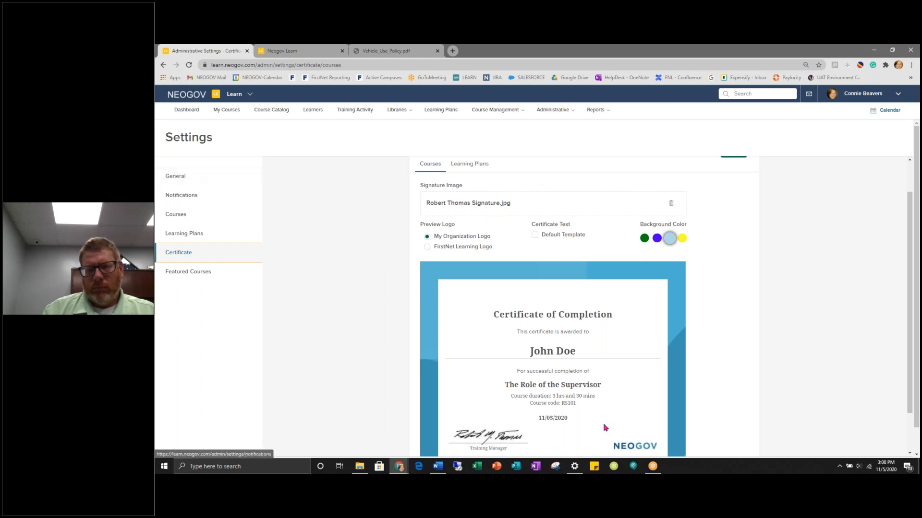
pyautogui.scroll(-1, 606, 430)
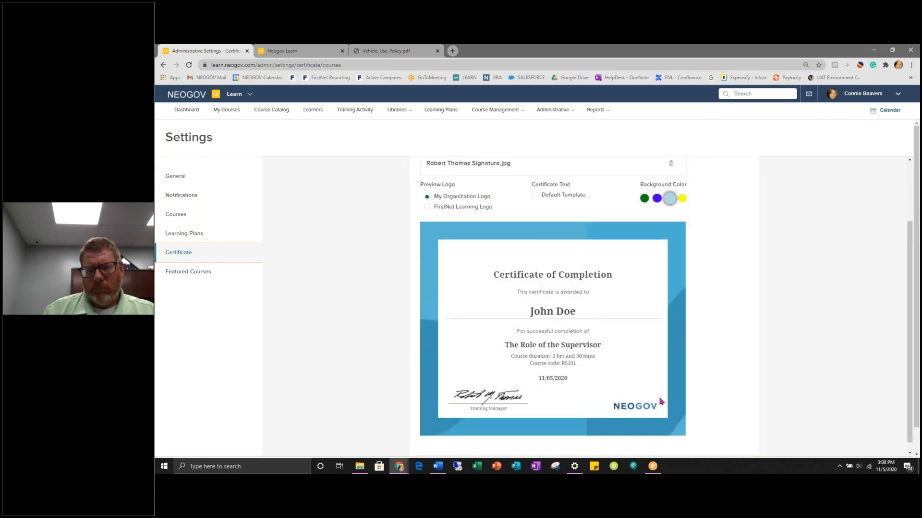
pyautogui.scroll(1, 660, 401)
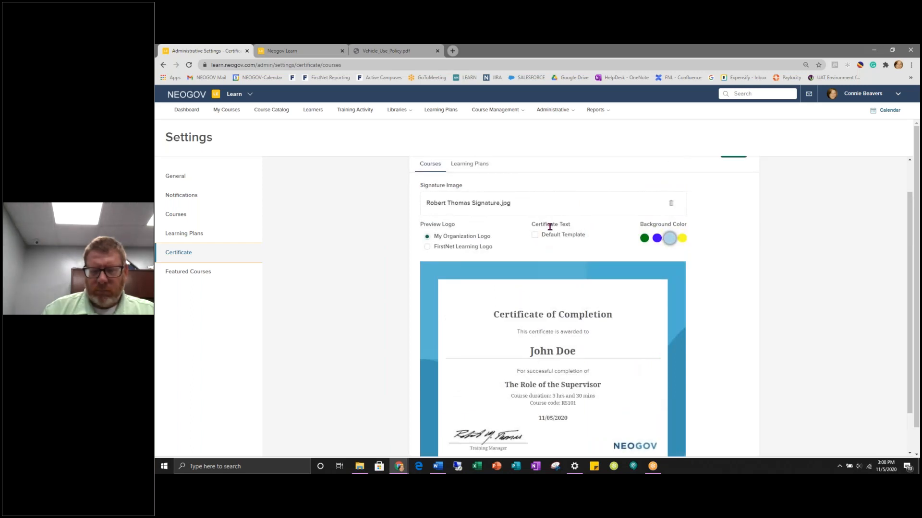
pyautogui.click(535, 235)
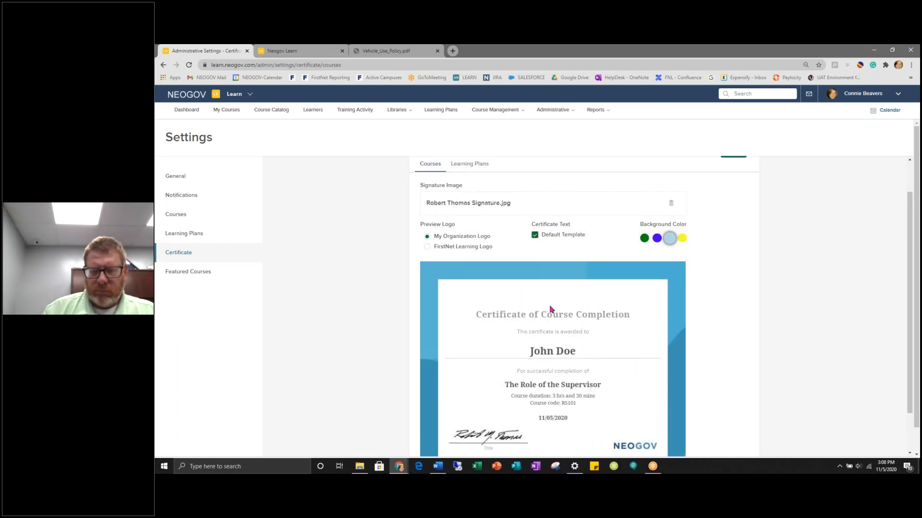
pyautogui.click(534, 235)
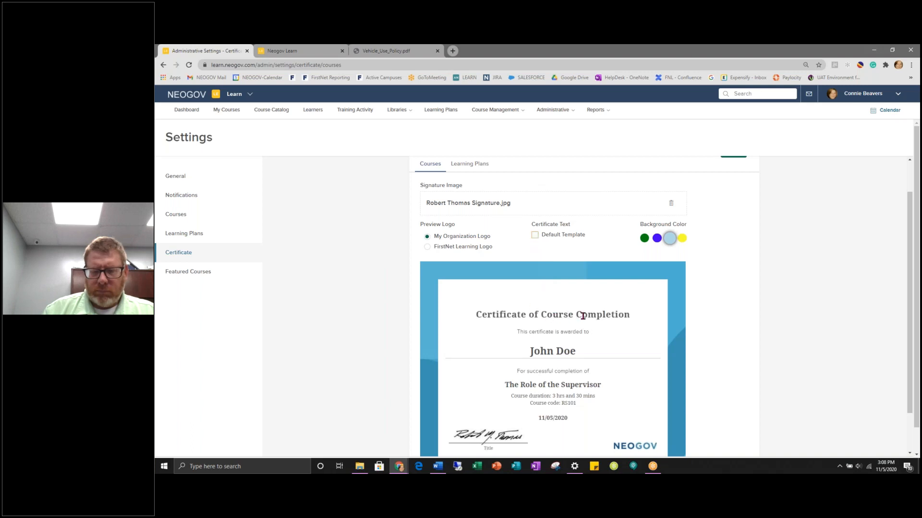
# - Delete 'Course' from the heading so it reads 'Certificate of Completion'
pyautogui.click(540, 315)
pyautogui.moveTo(541, 315); pyautogui.dragTo(575, 315)
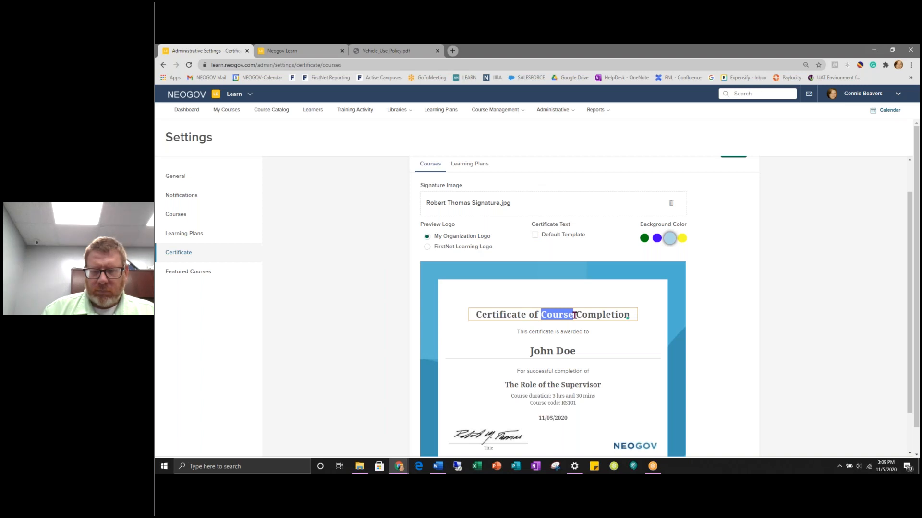
pyautogui.press('BackSpace')
pyautogui.press('BackSpace')
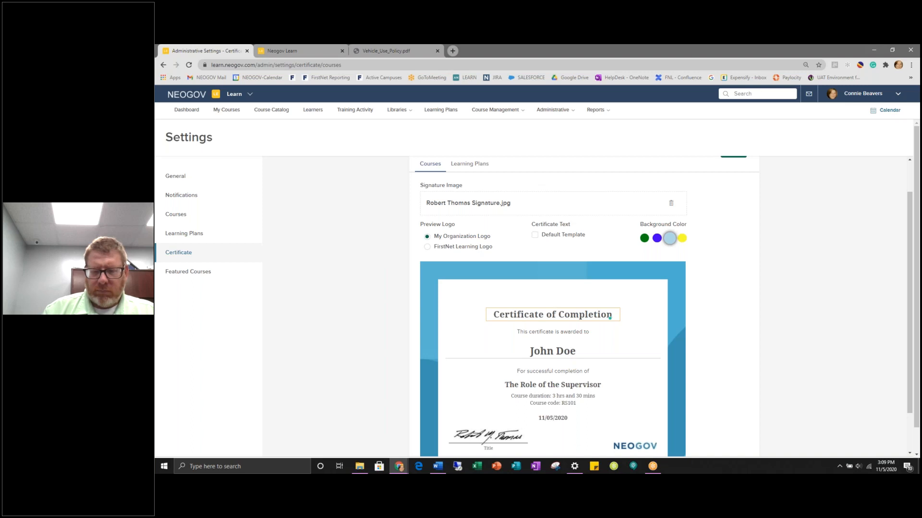
# - Change the certificate background colour to the purple swatch
pyautogui.click(657, 238)
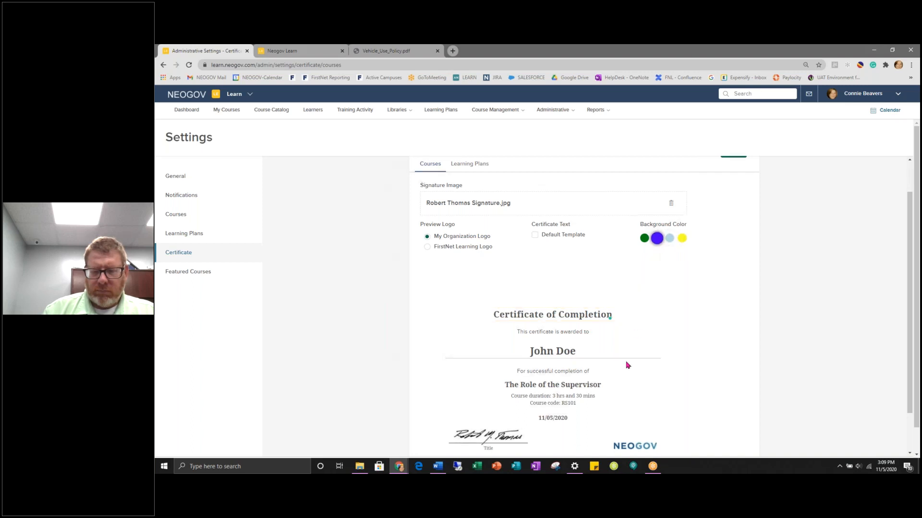
pyautogui.scroll(-1, 626, 366)
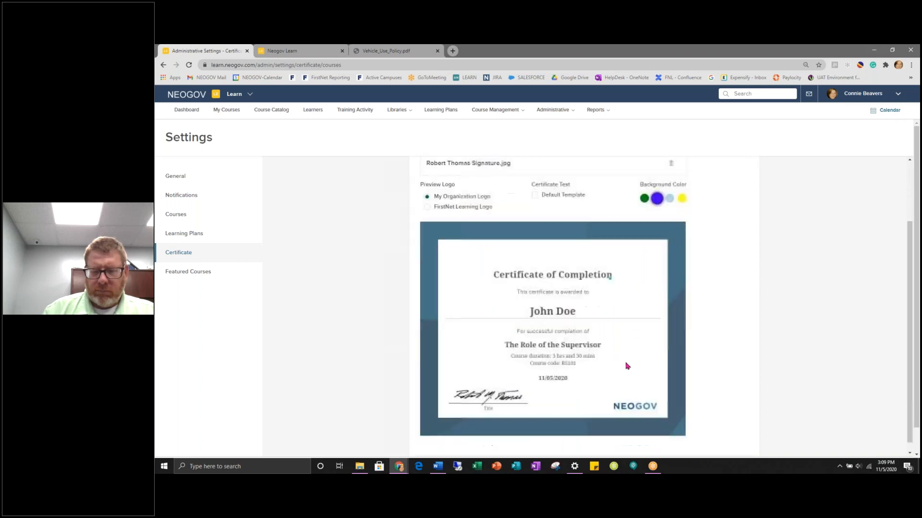
pyautogui.scroll(2, 627, 366)
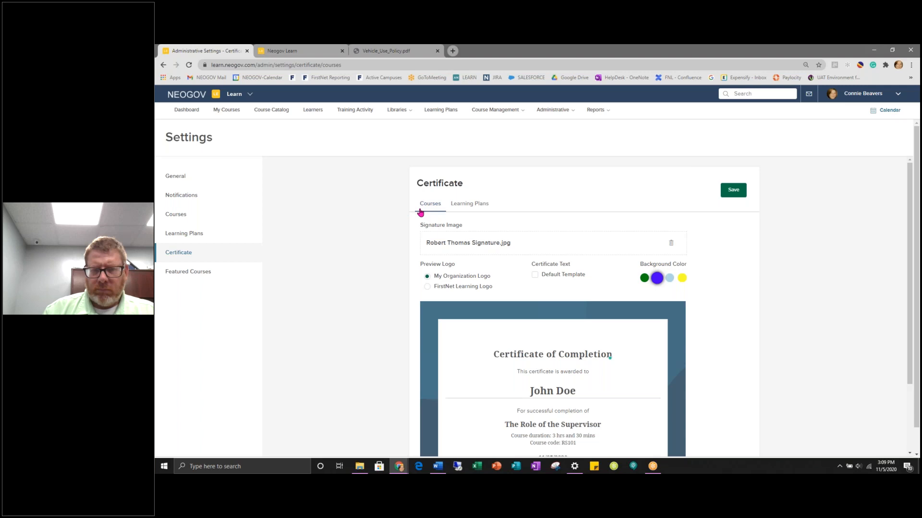
# - View the Learning Plans certificate settings, then open Featured Courses settings
pyautogui.click(459, 206)
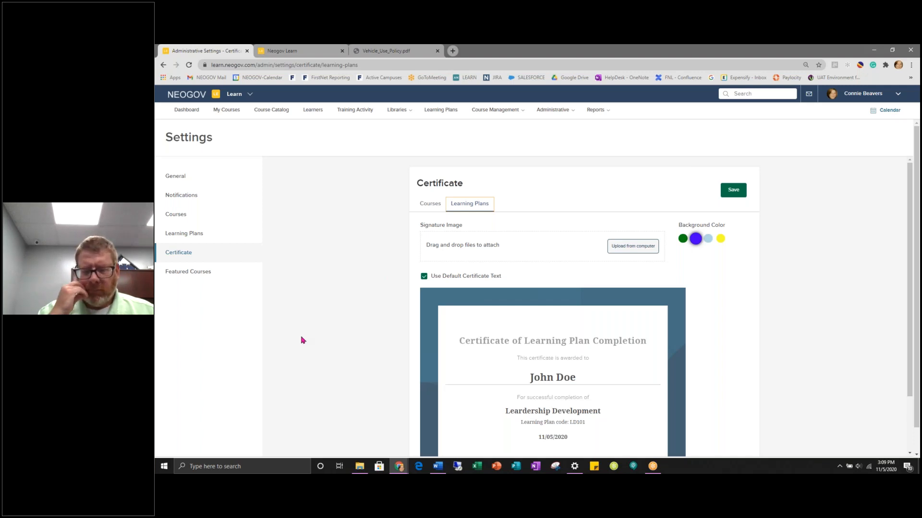
pyautogui.click(205, 273)
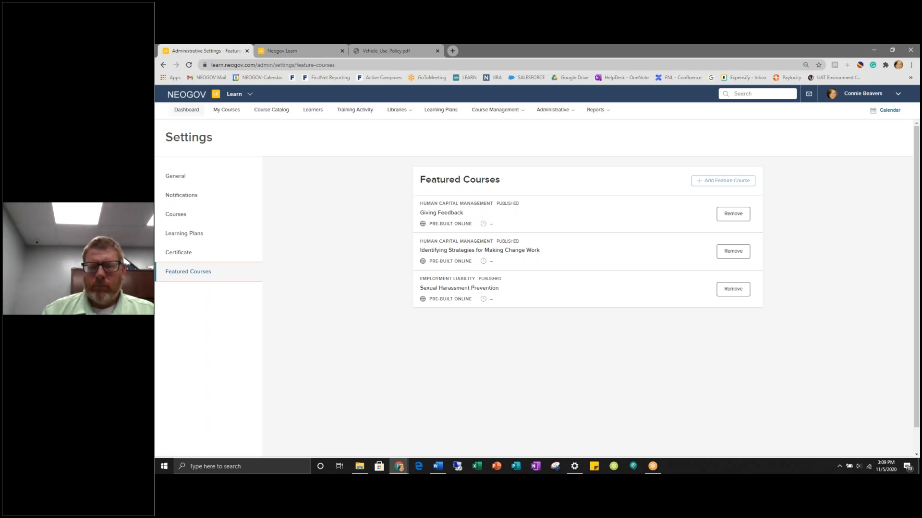
# - Remove Giving Feedback from featured courses, cancel the course picker, and open Departments
pyautogui.click(183, 111)
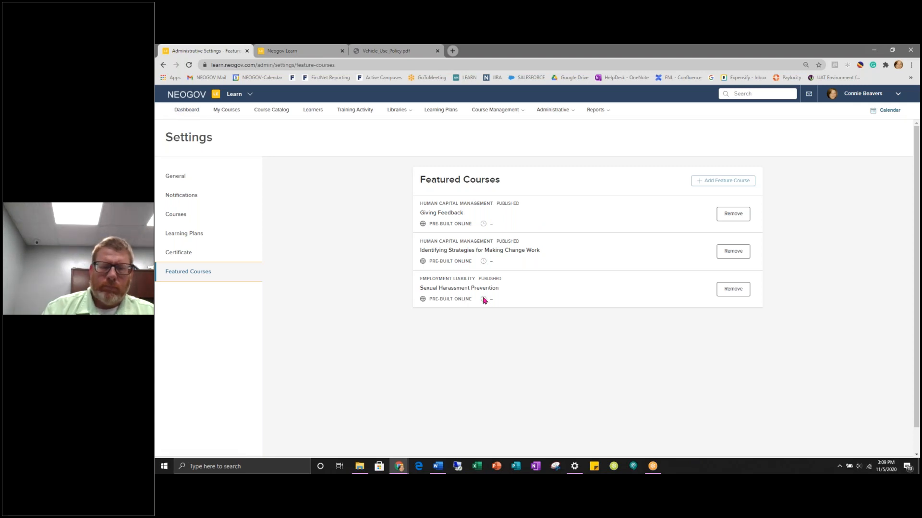
pyautogui.click(739, 212)
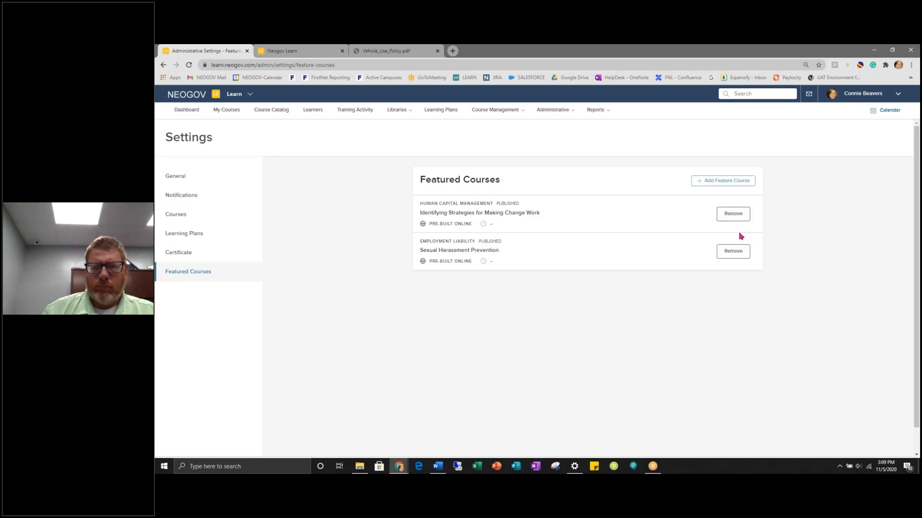
pyautogui.click(724, 181)
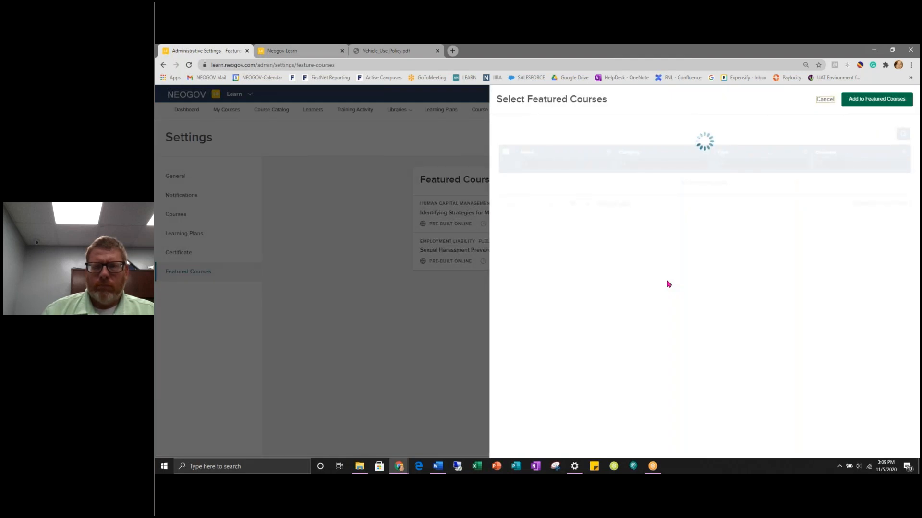
pyautogui.click(824, 100)
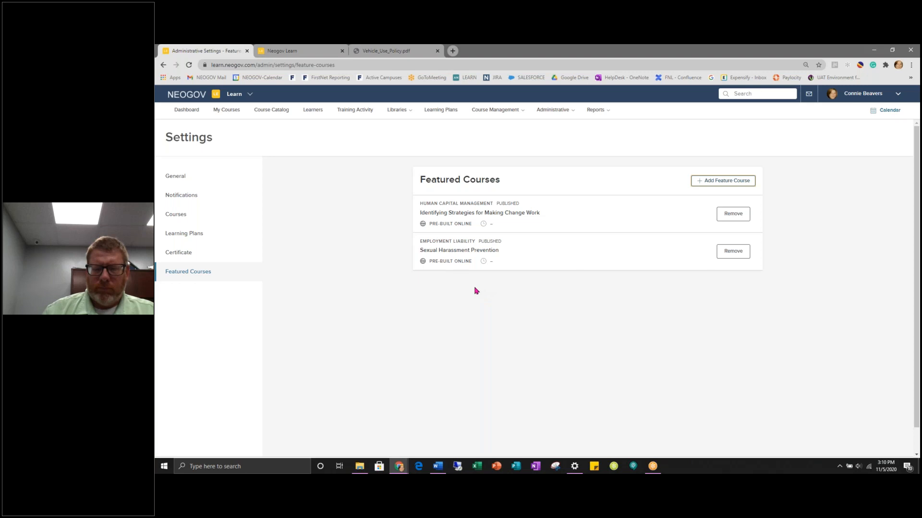
pyautogui.moveTo(556, 112)
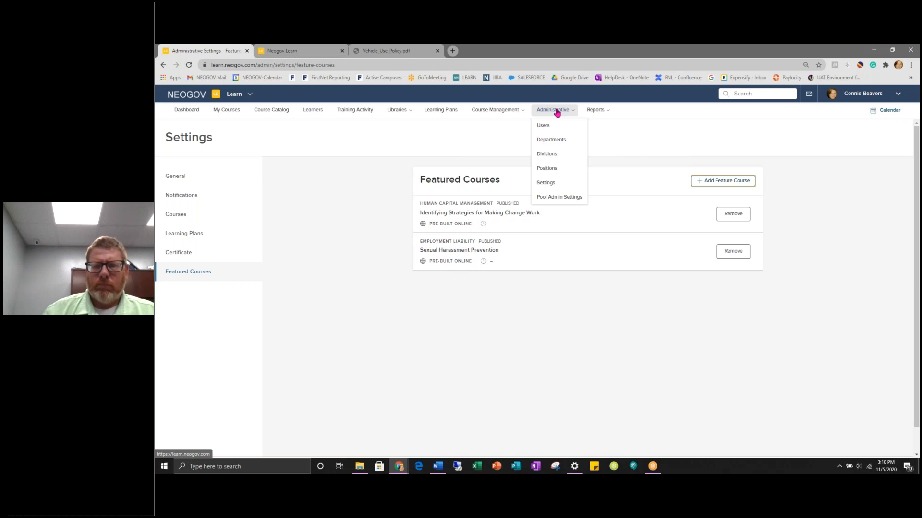
pyautogui.click(552, 143)
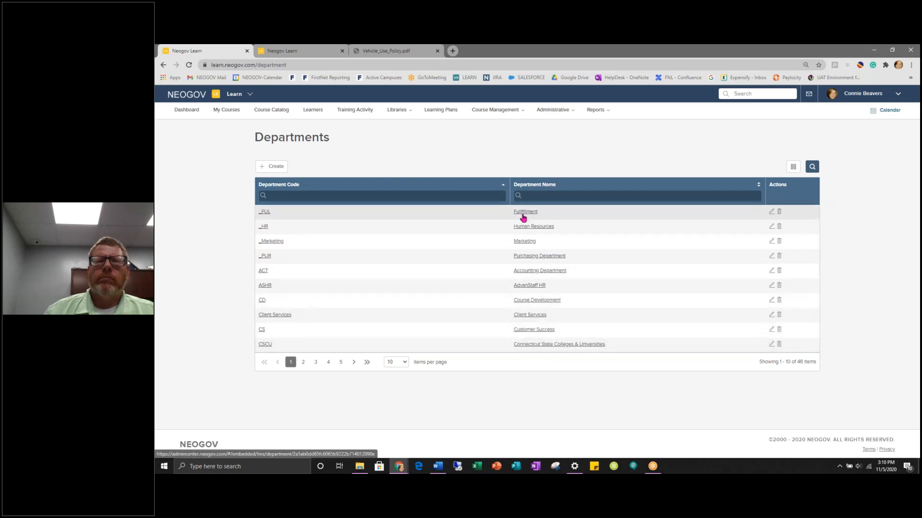
# - Show 50 departments per page and start a new department, clicking into Code and Department
pyautogui.click(404, 363)
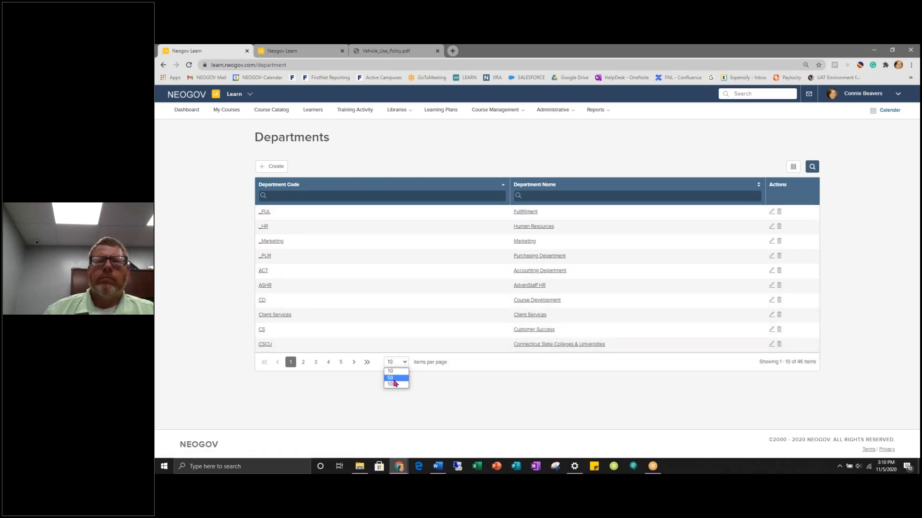
pyautogui.click(394, 379)
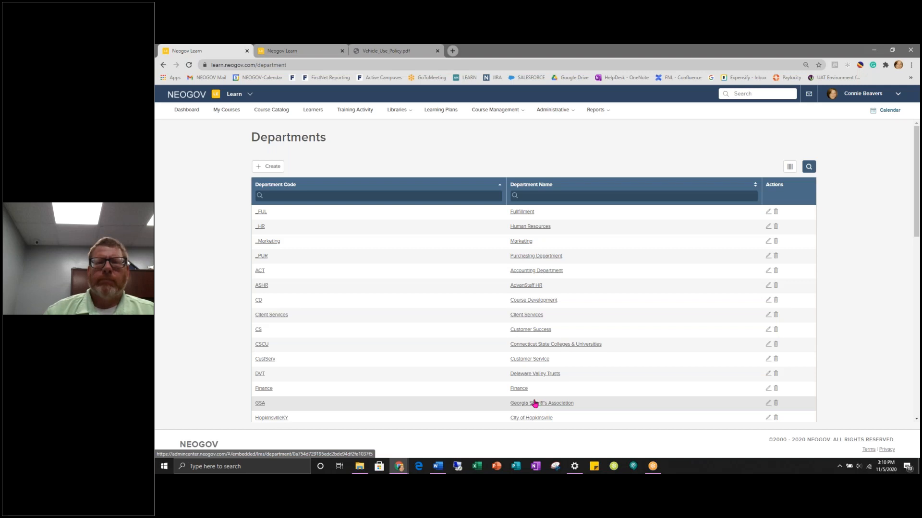
pyautogui.click(268, 168)
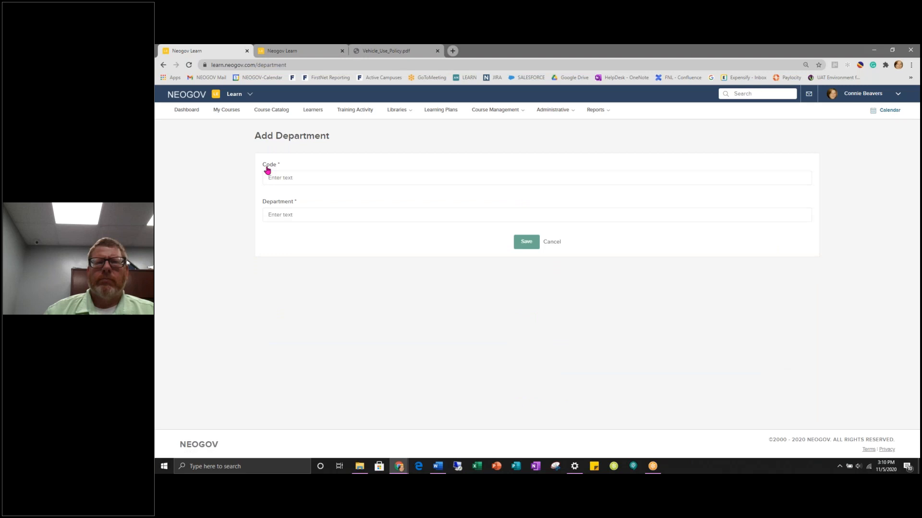
pyautogui.click(272, 176)
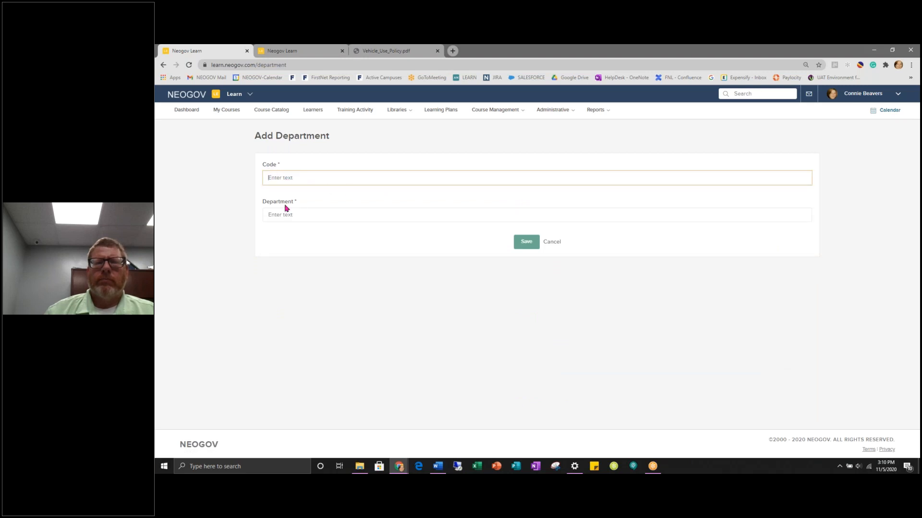
pyautogui.click(278, 214)
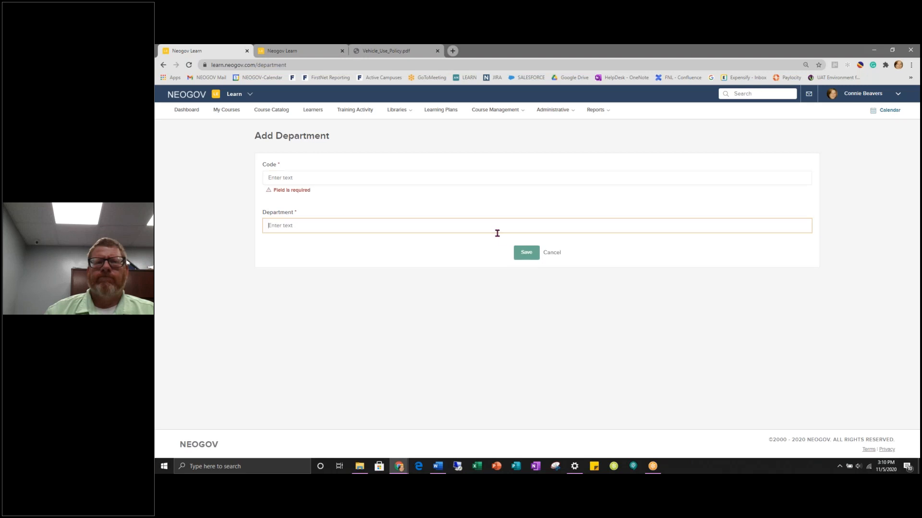
# - Cancel the unsaved new-department form and go to the Divisions page
pyautogui.click(552, 255)
pyautogui.click(541, 111)
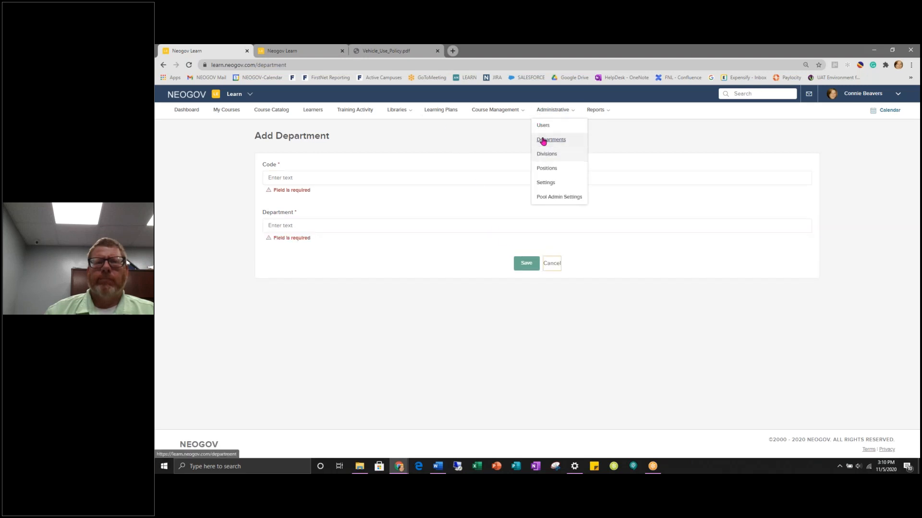
pyautogui.click(546, 154)
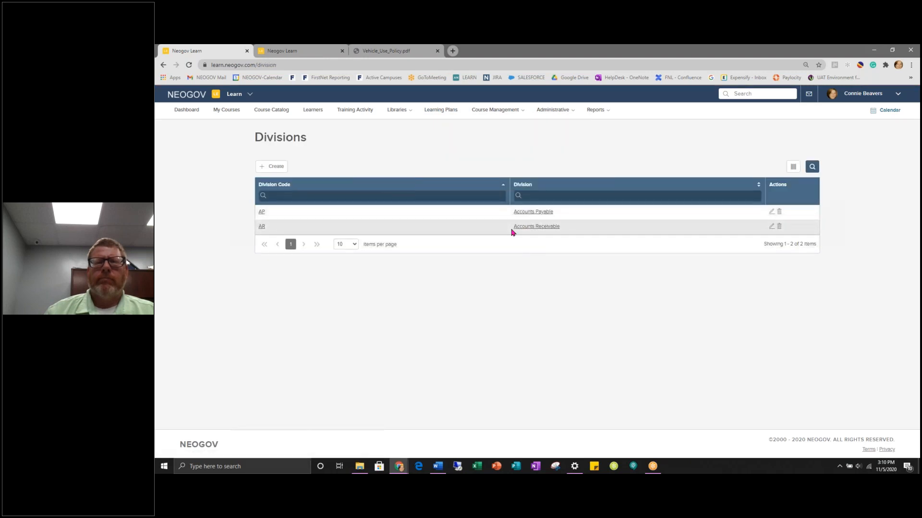
# - Start a new division and close its department list without choosing one
pyautogui.click(275, 169)
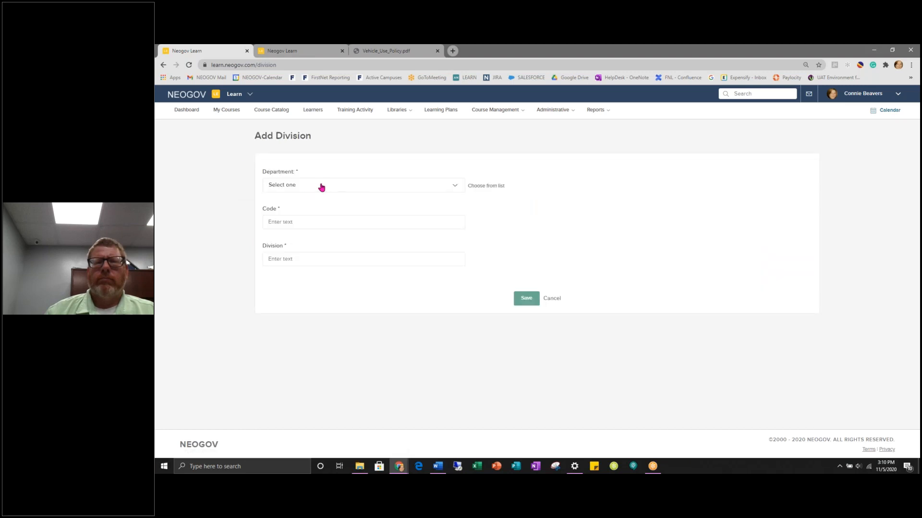
pyautogui.click(455, 188)
pyautogui.click(455, 185)
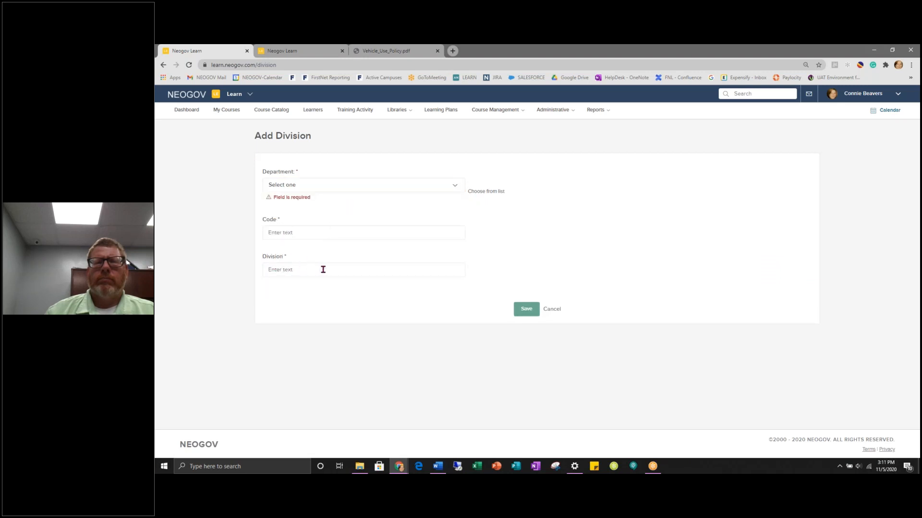
# - Discard the unfinished division and go to the Positions page
pyautogui.click(552, 309)
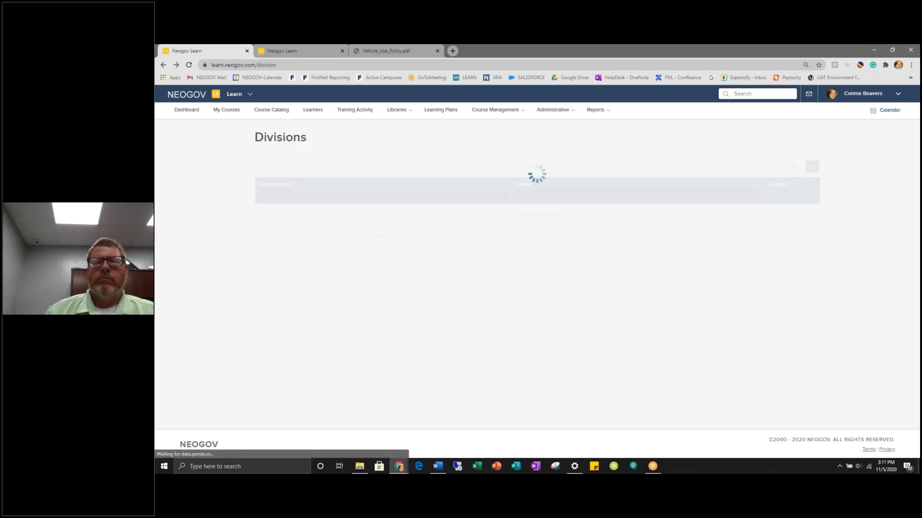
pyautogui.moveTo(555, 121)
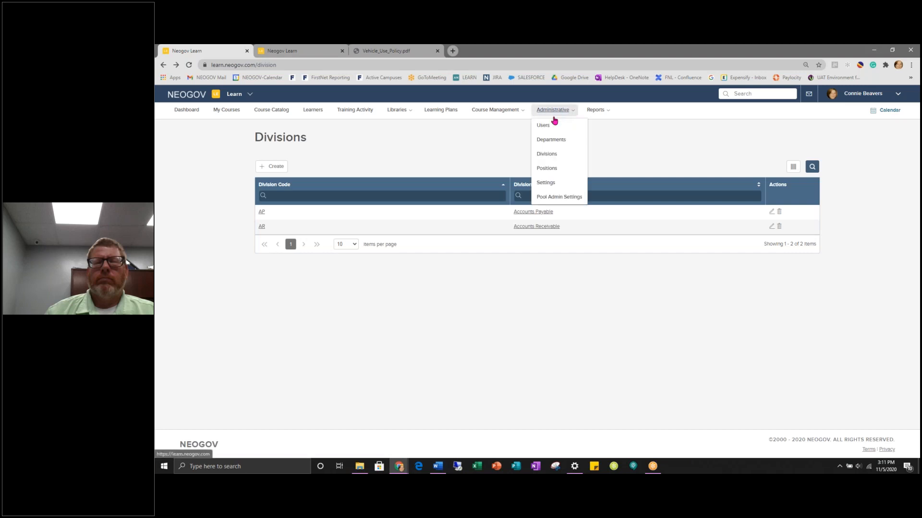
pyautogui.click(546, 169)
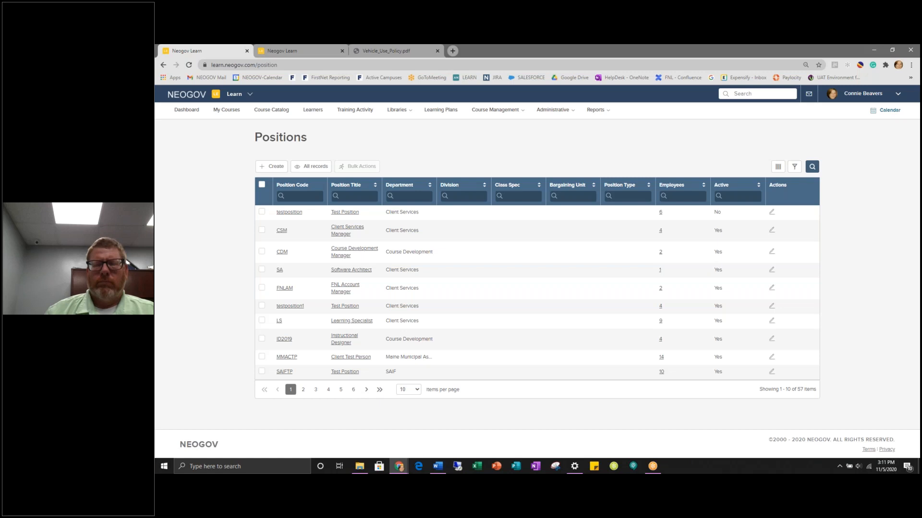
# - Go from Positions to the Departments page through the Administrative menu
pyautogui.click(544, 117)
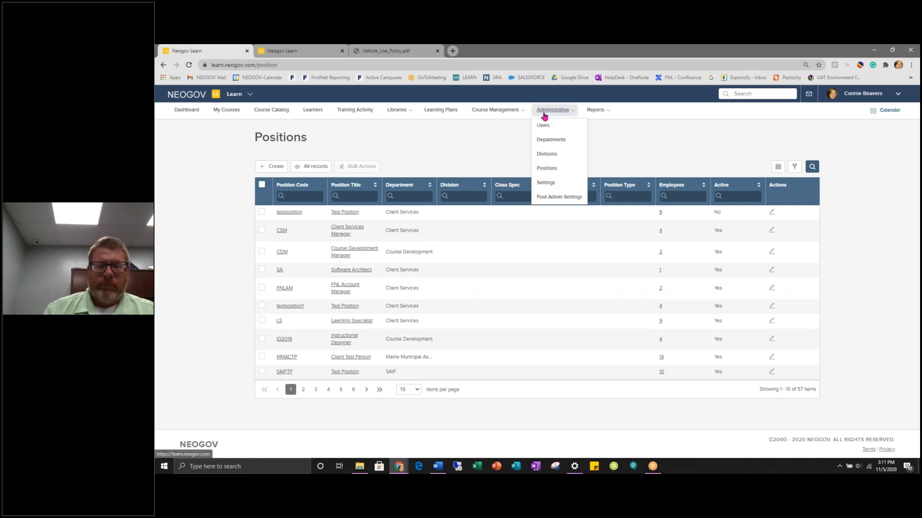
pyautogui.click(551, 139)
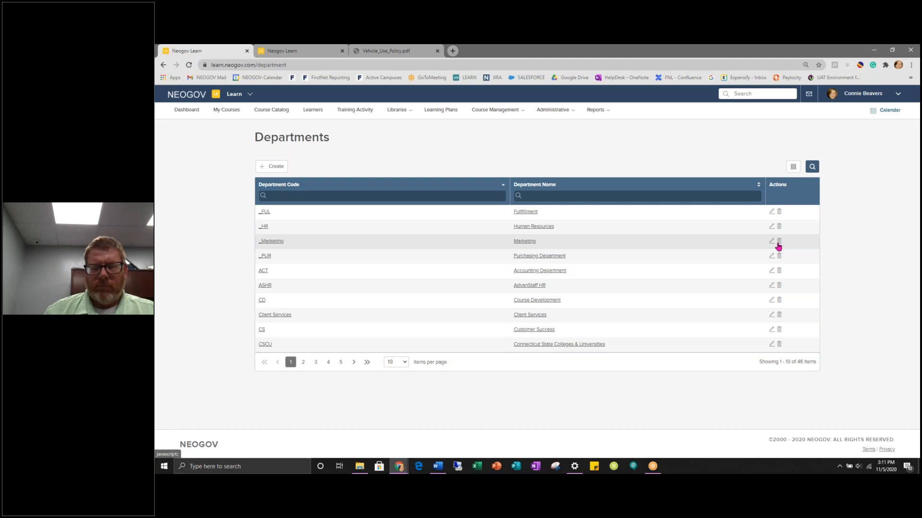
pyautogui.click(556, 111)
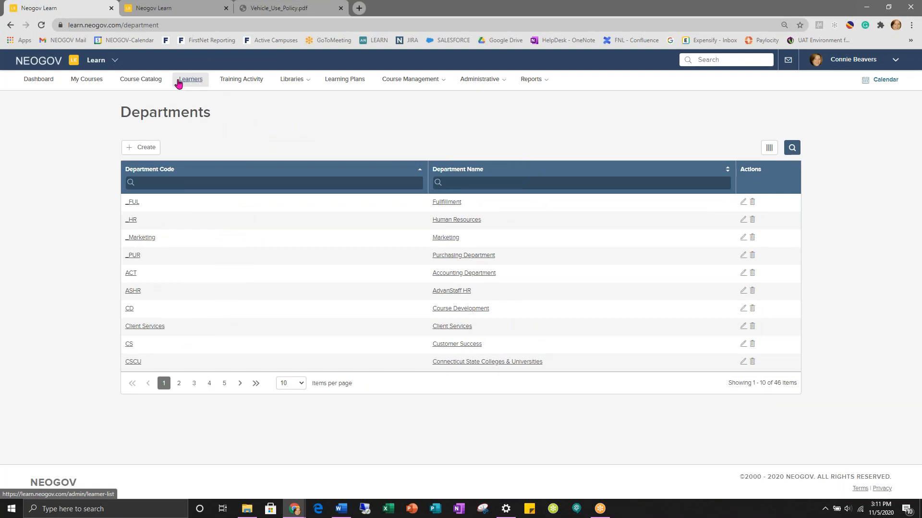
# - Open Learners and look through the first learner's employee record
pyautogui.click(196, 83)
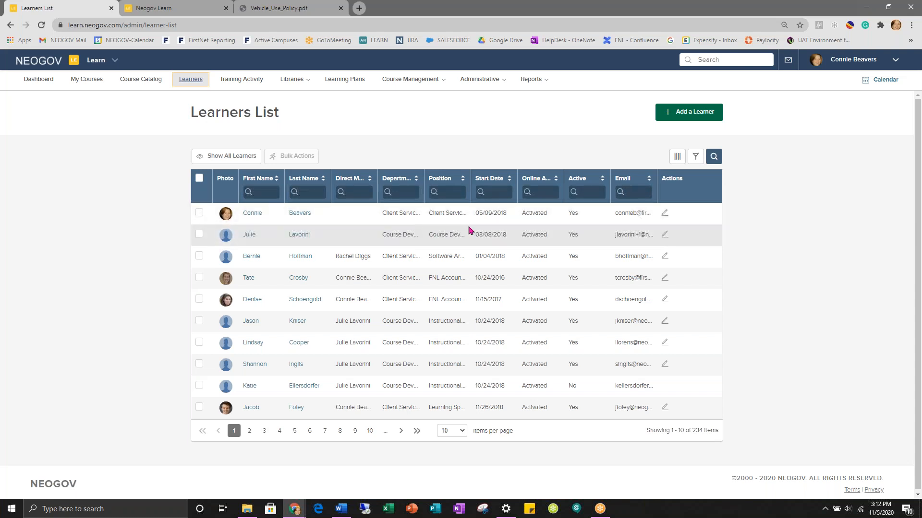
pyautogui.click(665, 214)
pyautogui.scroll(-3, 422, 216)
pyautogui.scroll(3, 423, 216)
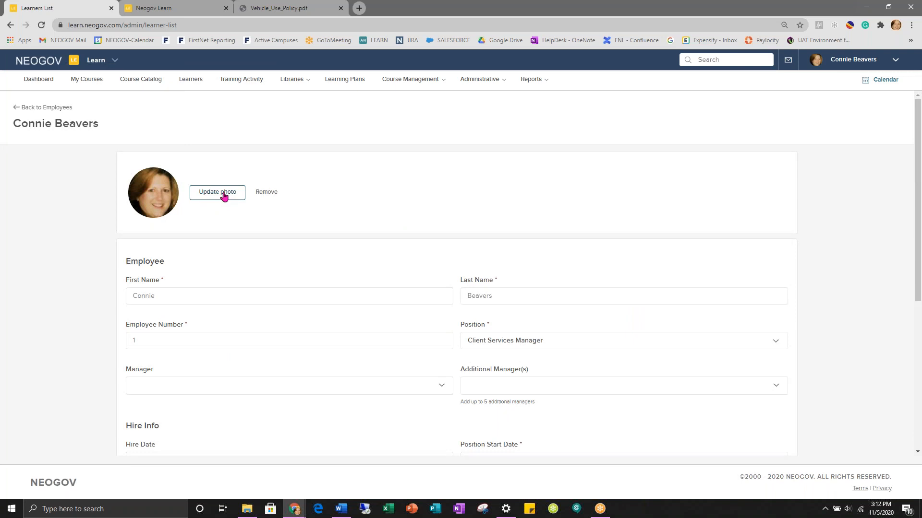
pyautogui.scroll(-2, 223, 195)
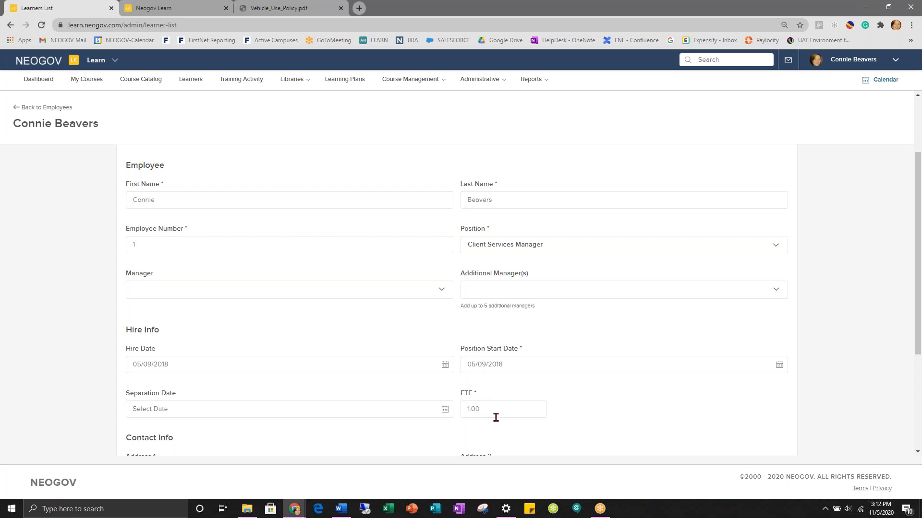
pyautogui.scroll(-4, 497, 418)
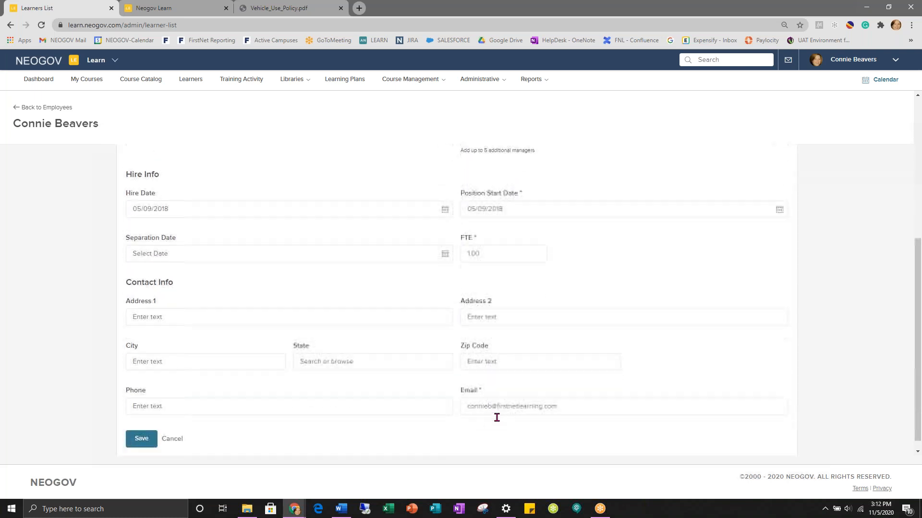
pyautogui.scroll(5, 391, 329)
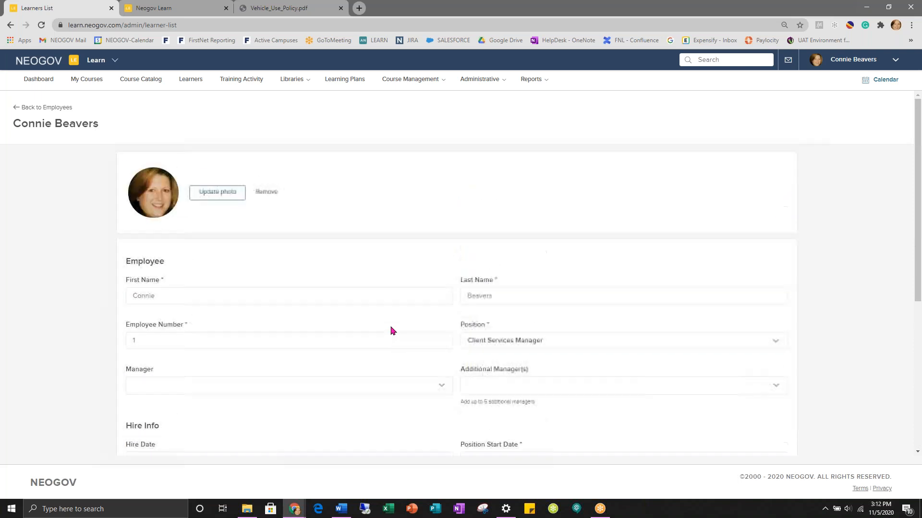
# - Go back to Employees and reopen the Learners List showing 234 learners
pyautogui.click(18, 108)
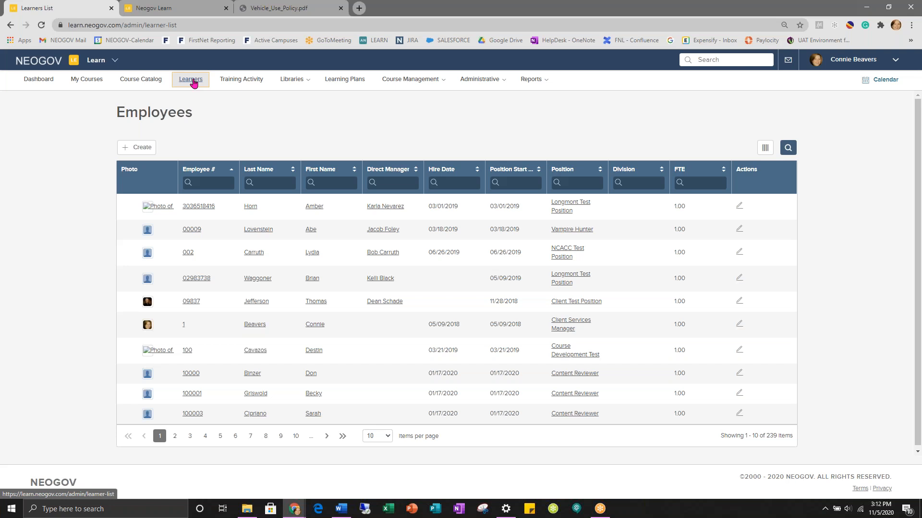
pyautogui.click(153, 82)
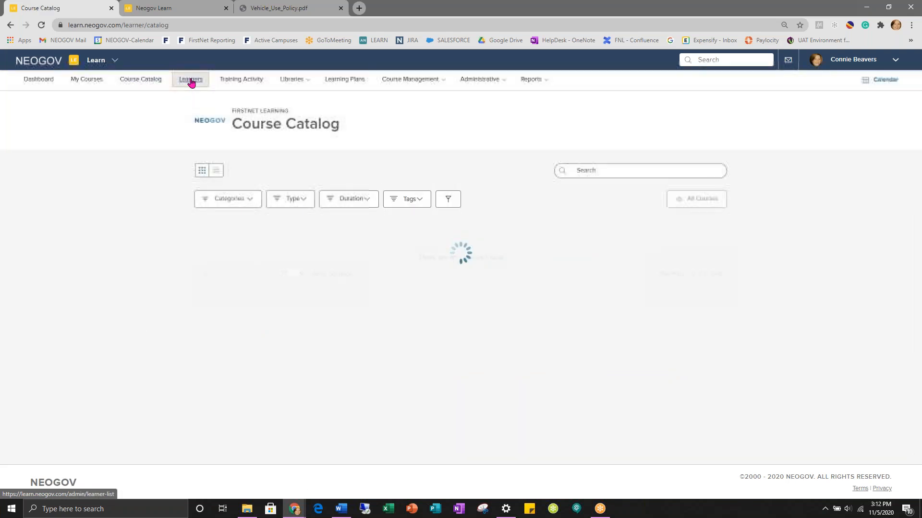
pyautogui.click(191, 81)
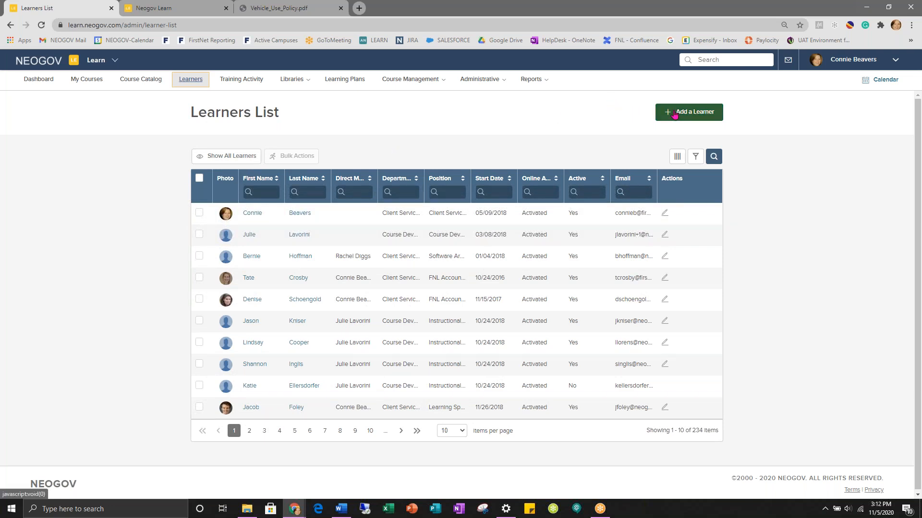
# - Open a new Add Employee form and visit the first name, last name, employee number and Position fields
pyautogui.click(704, 116)
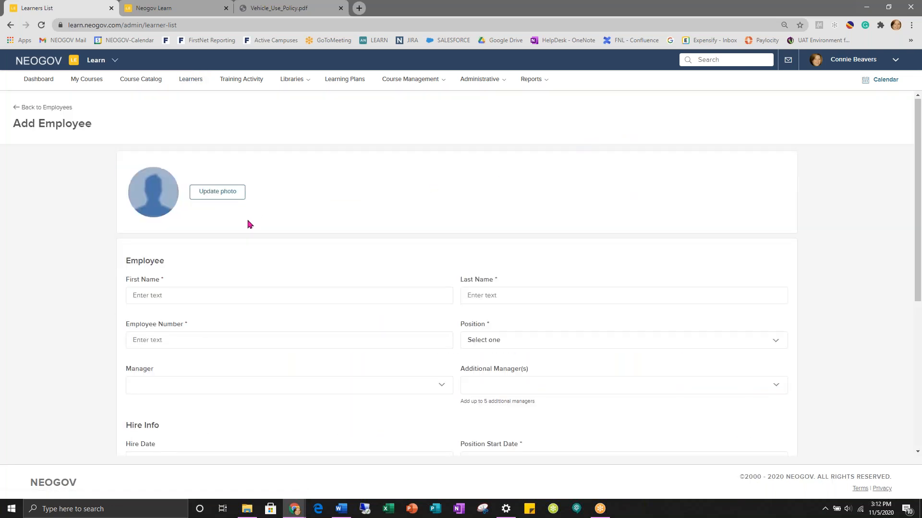
pyautogui.scroll(-1, 245, 224)
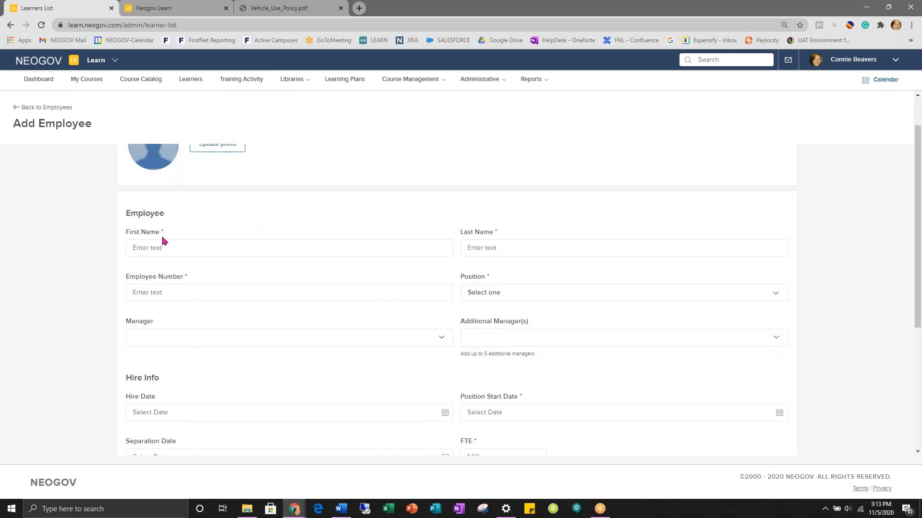
pyautogui.click(138, 248)
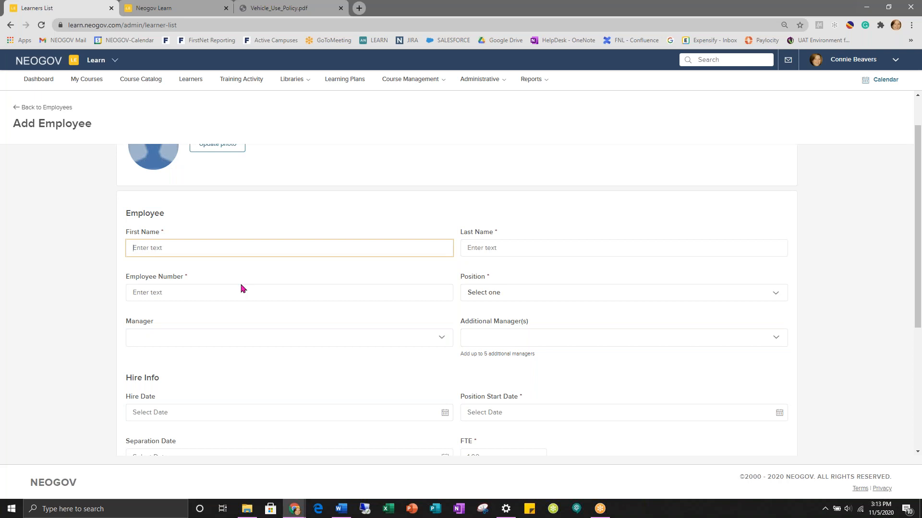
pyautogui.click(493, 248)
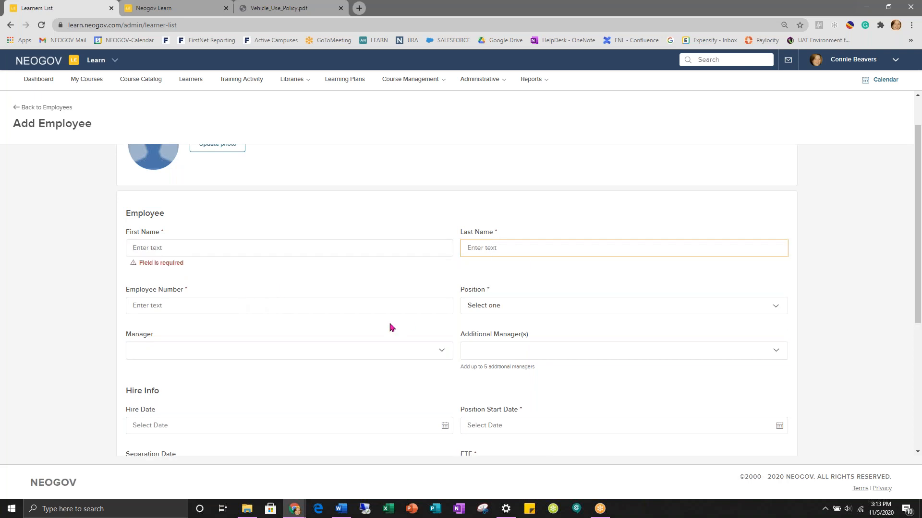
pyautogui.click(141, 305)
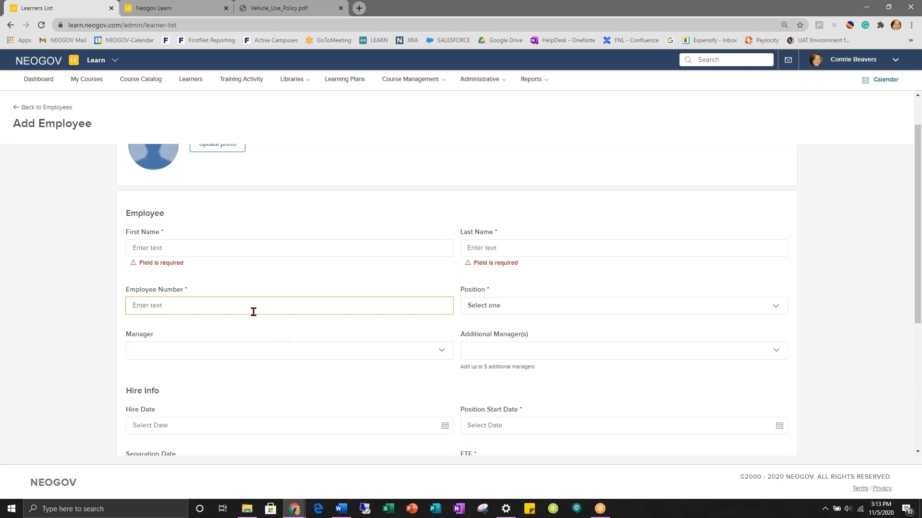
pyautogui.click(561, 308)
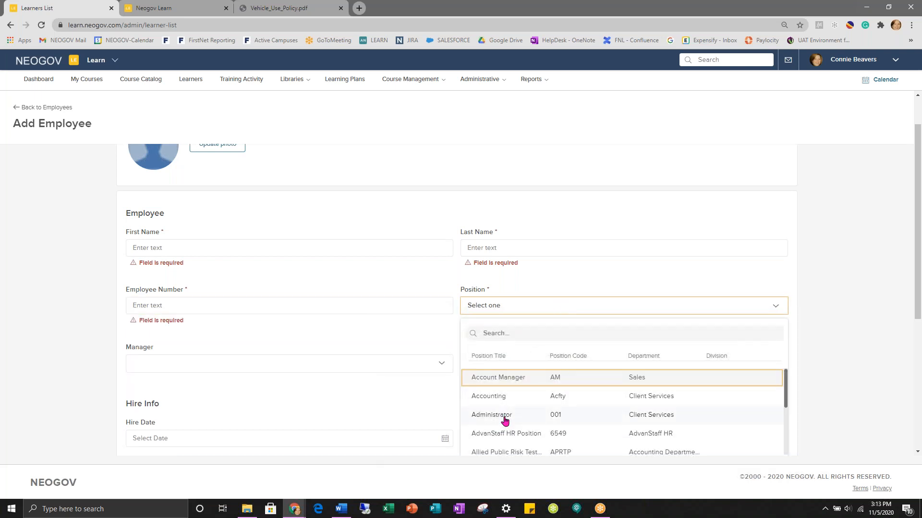
pyautogui.click(355, 353)
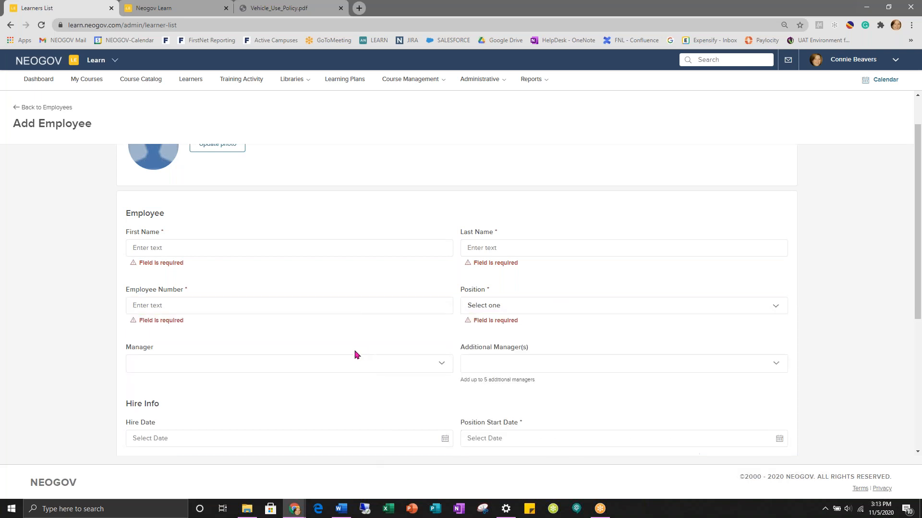
# - Select an existing employee from the Manager dropdown as the new hire's manager
pyautogui.scroll(-1, 355, 354)
pyautogui.scroll(-1, 356, 353)
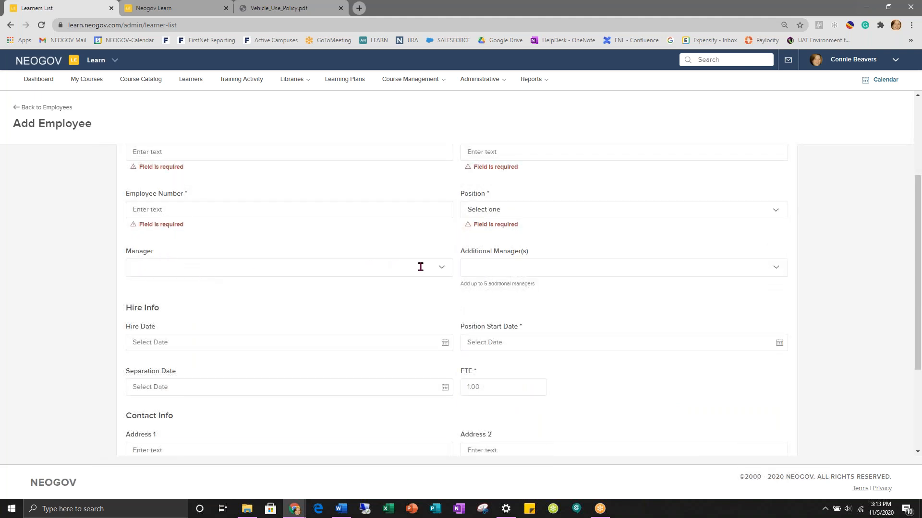
pyautogui.click(442, 268)
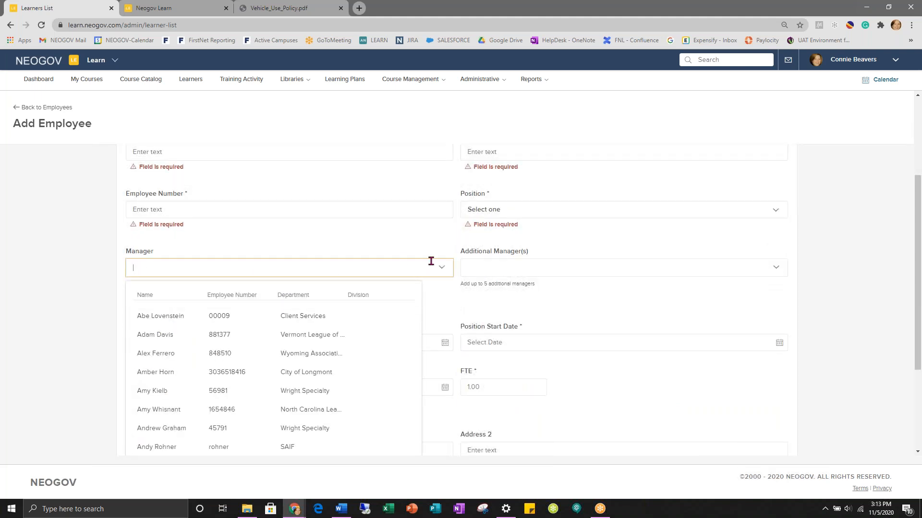
pyautogui.click(146, 336)
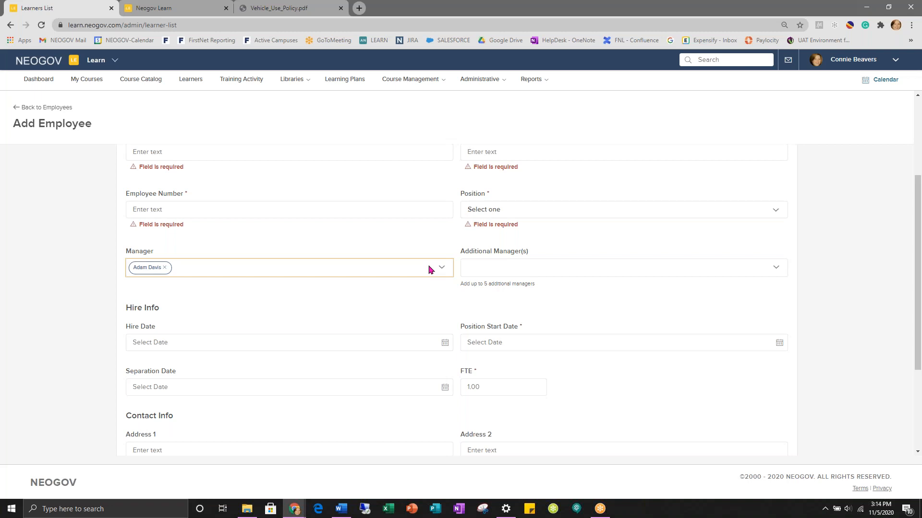
# - Enter the new hire's e-mail address with '+adam' inserted before the @, then select it
pyautogui.scroll(-1, 428, 270)
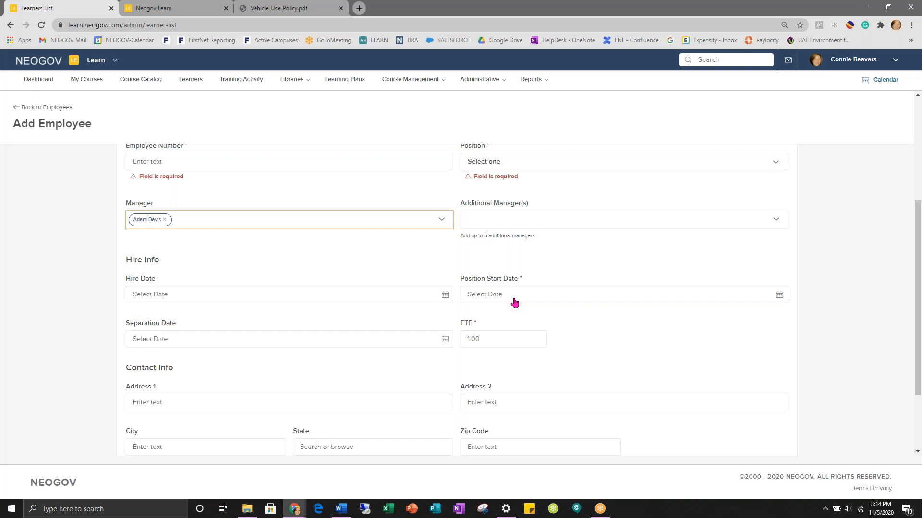
pyautogui.click(486, 338)
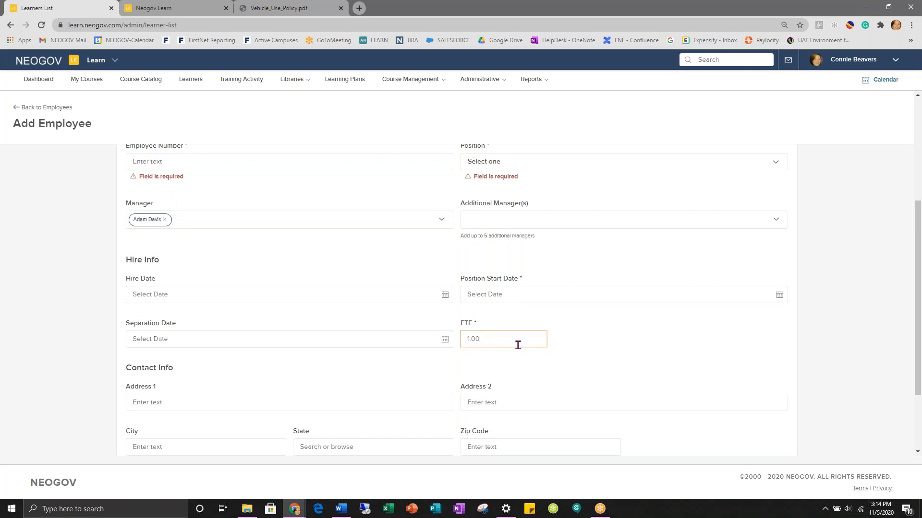
pyautogui.scroll(-1, 518, 345)
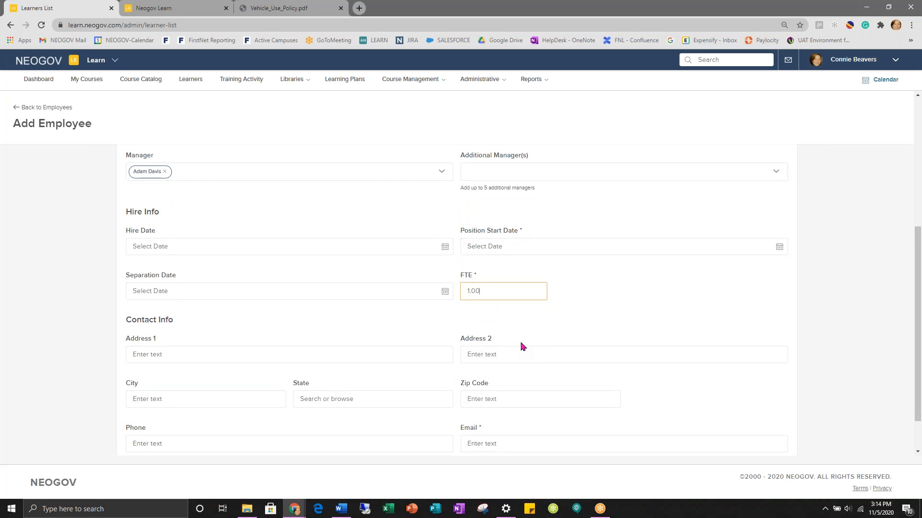
pyautogui.scroll(-1, 522, 346)
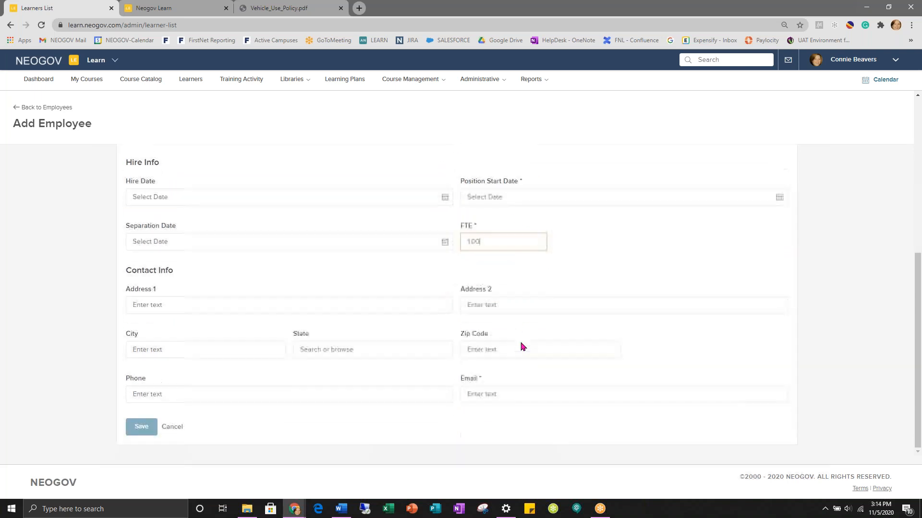
pyautogui.click(481, 400)
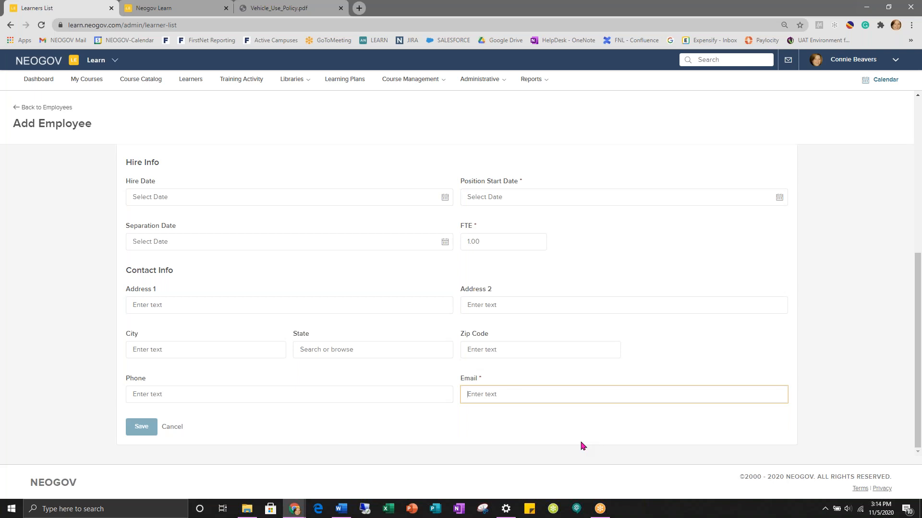
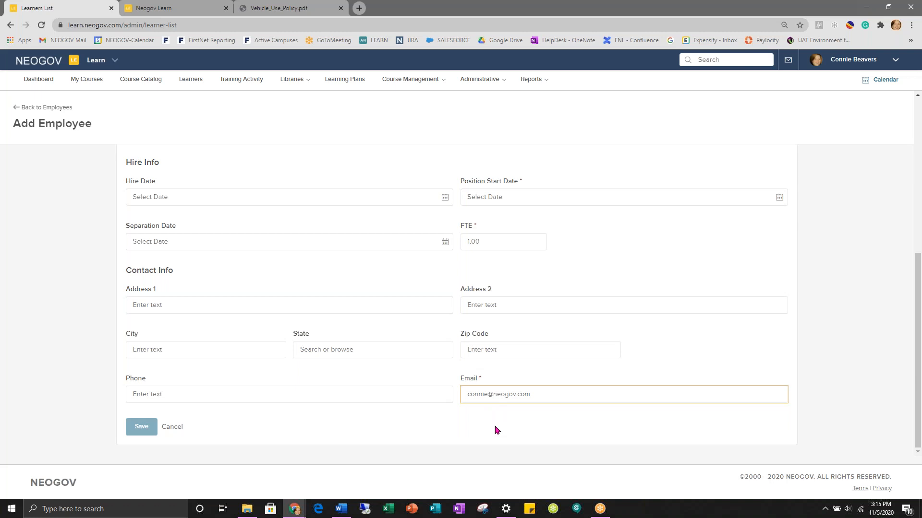
pyautogui.click(488, 394)
pyautogui.write('+adam')
pyautogui.moveTo(465, 394); pyautogui.dragTo(567, 388)
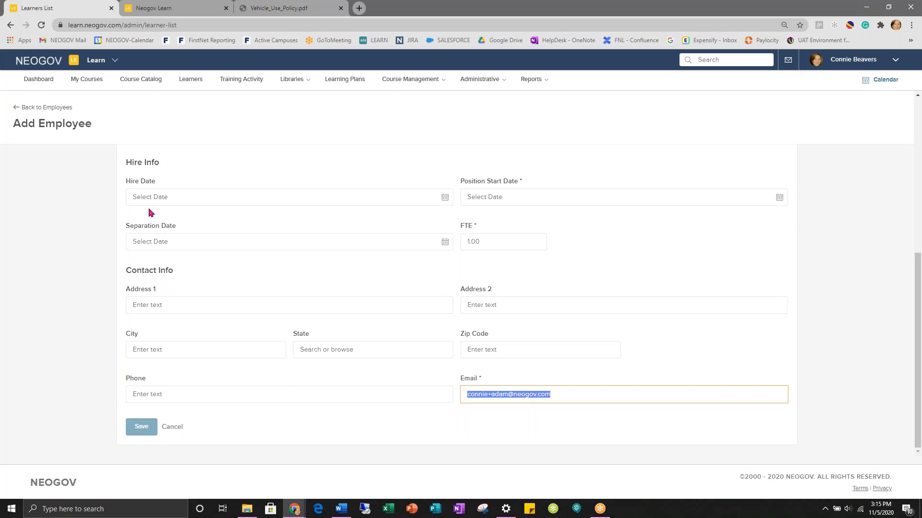
pyautogui.scroll(3, 264, 214)
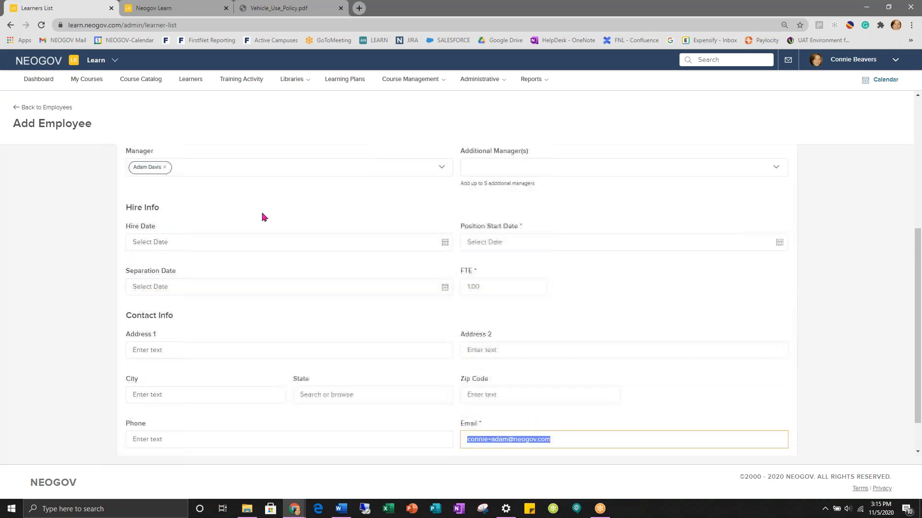
# - Return to Employees, switch to the Learners List, and select all ten learners on the page
pyautogui.click(24, 108)
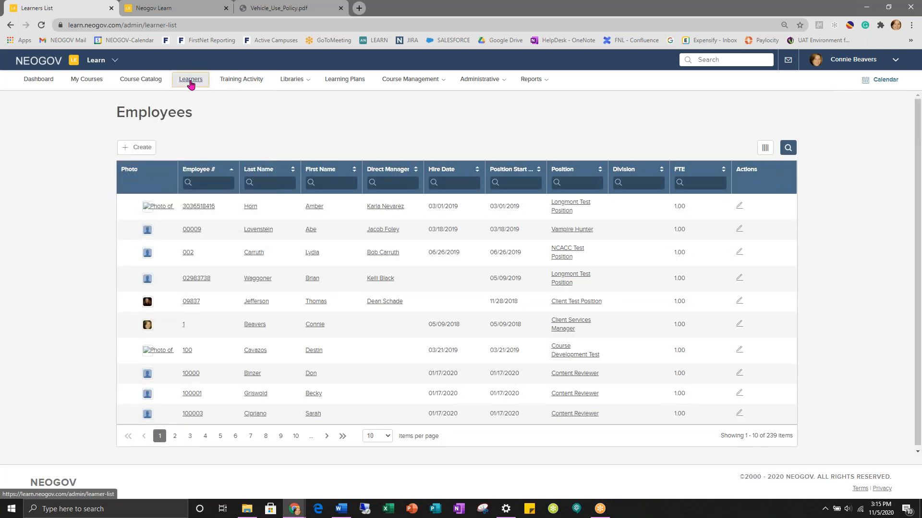
pyautogui.click(140, 79)
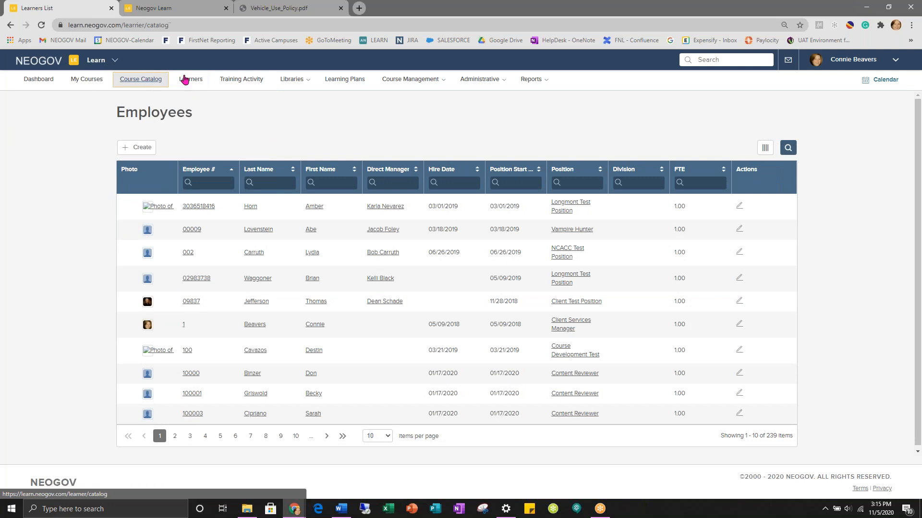
pyautogui.click(191, 79)
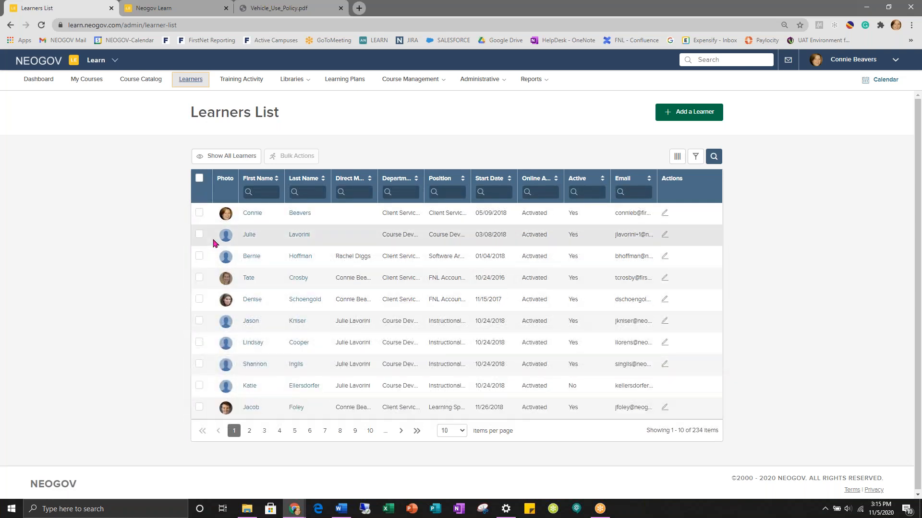
pyautogui.click(199, 178)
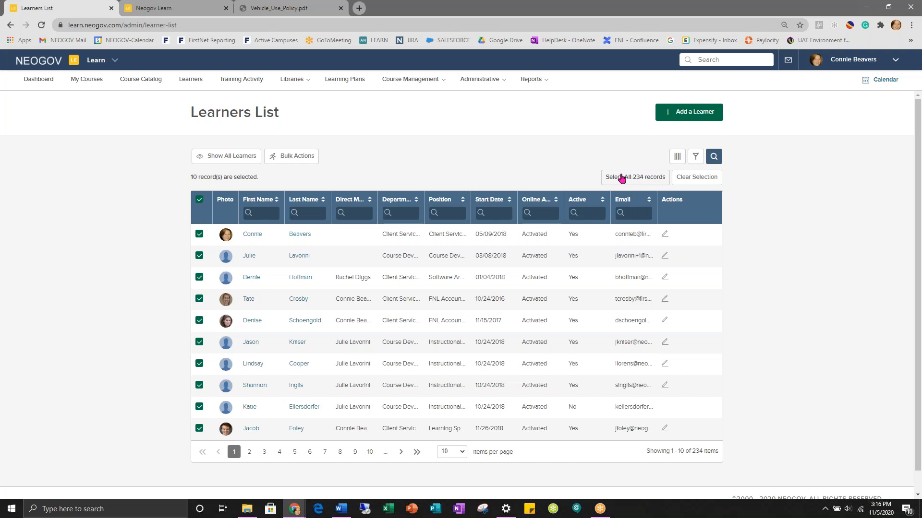
# - Bulk-enroll the ten learners in 12 Tips for Ensuring GDPR Compliance (8 succeeded, 2 failed), then return to Learners
pyautogui.click(295, 157)
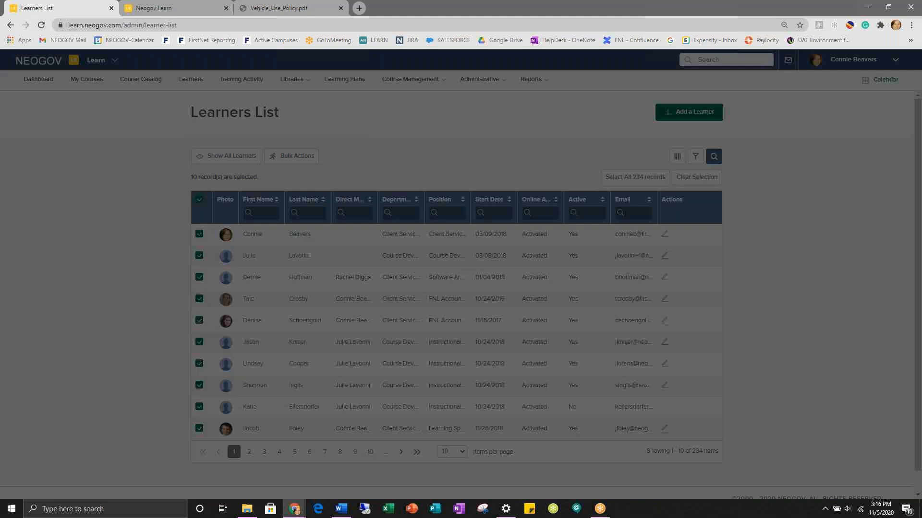
pyautogui.click(752, 99)
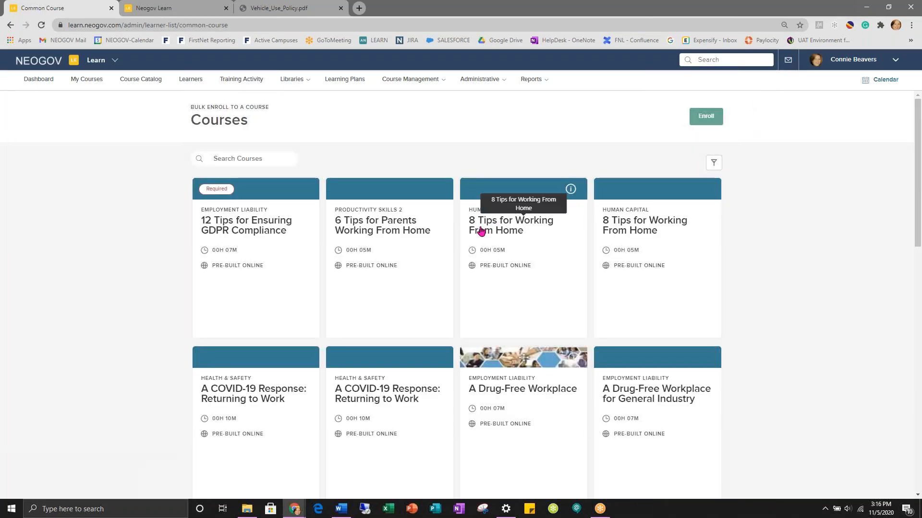
pyautogui.click(258, 232)
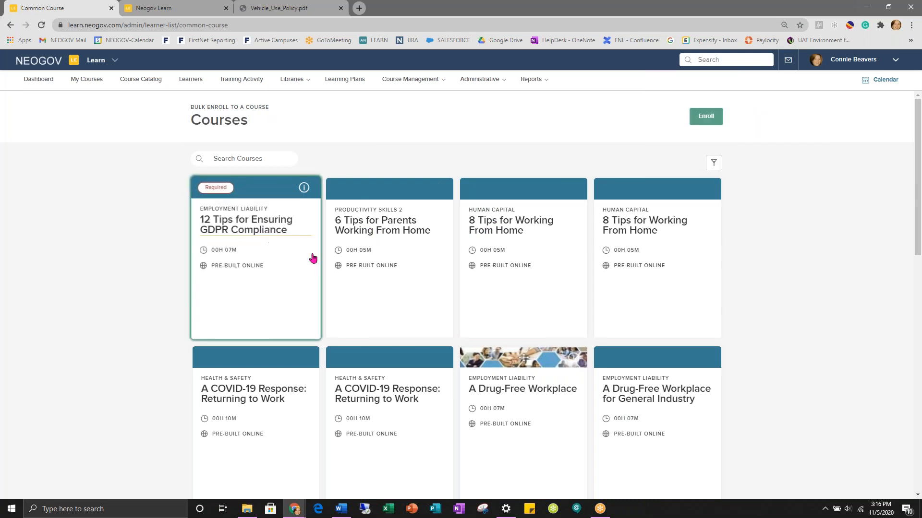
pyautogui.click(705, 116)
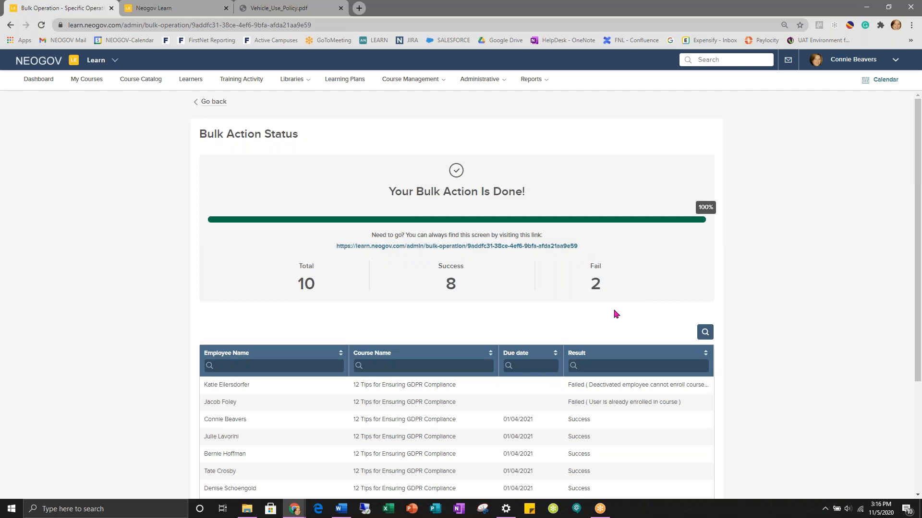
pyautogui.scroll(-1, 643, 300)
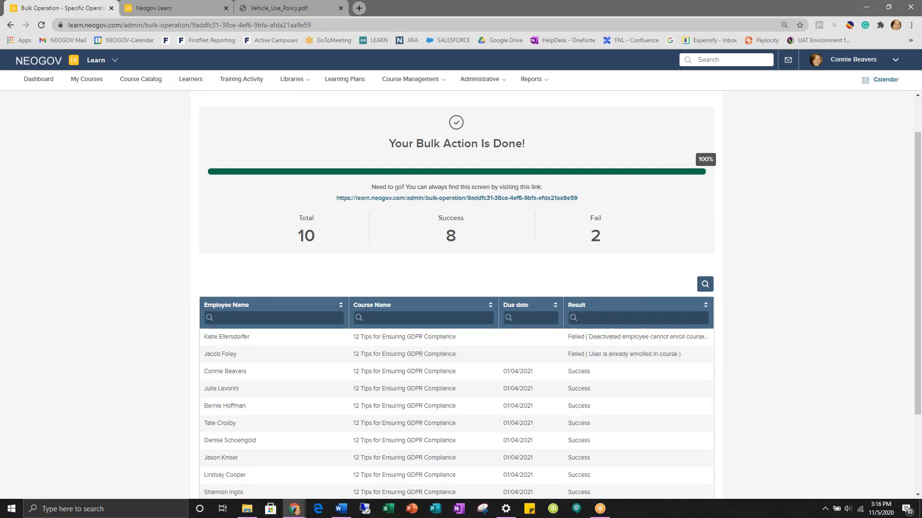
pyautogui.click(186, 81)
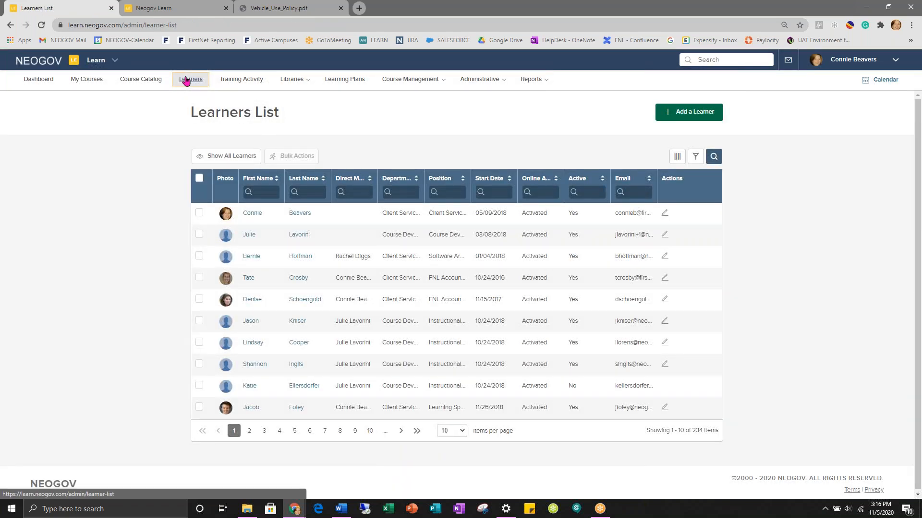
pyautogui.click(32, 86)
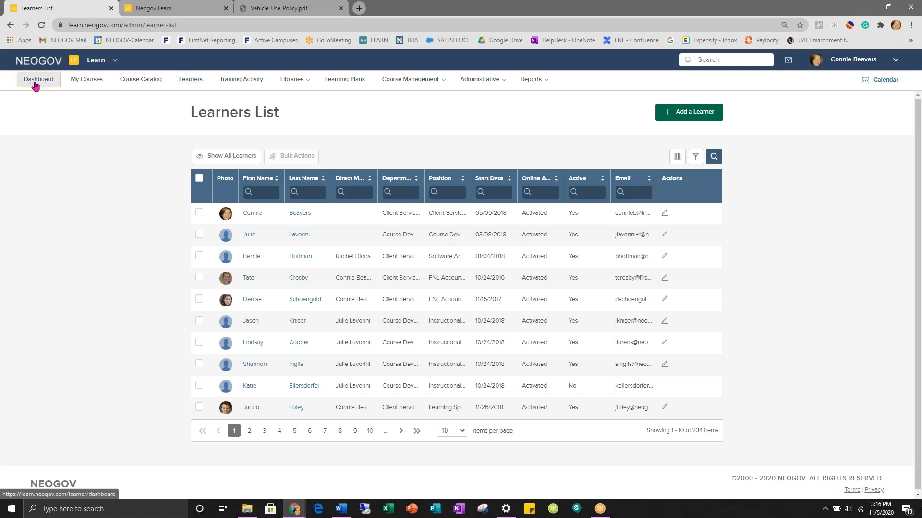
pyautogui.click(125, 83)
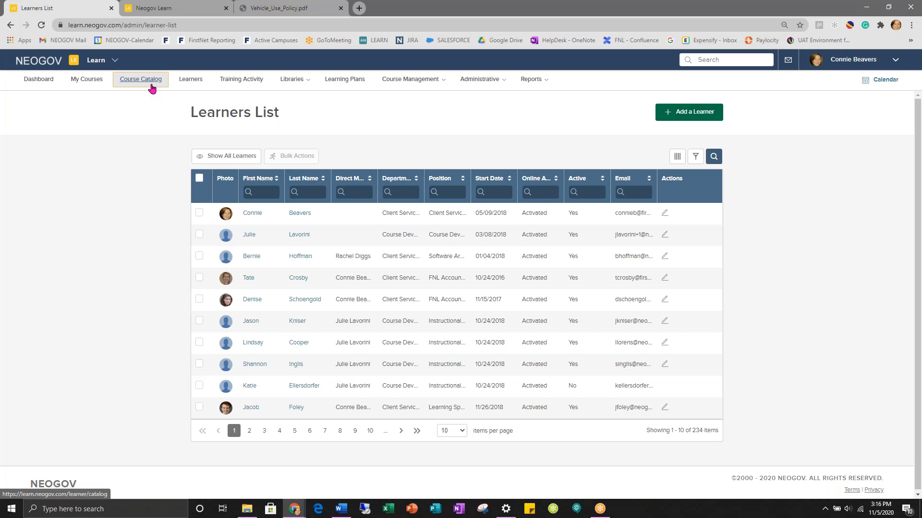
pyautogui.click(191, 82)
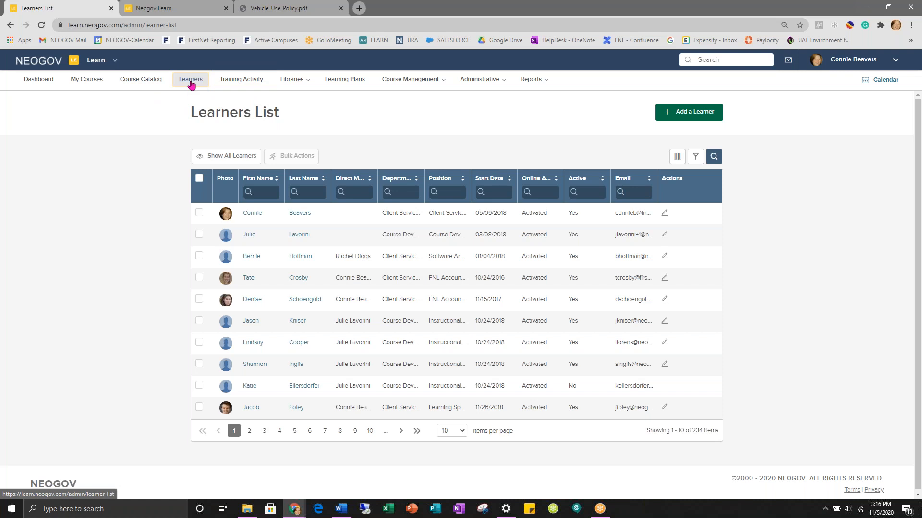
pyautogui.moveTo(391, 82)
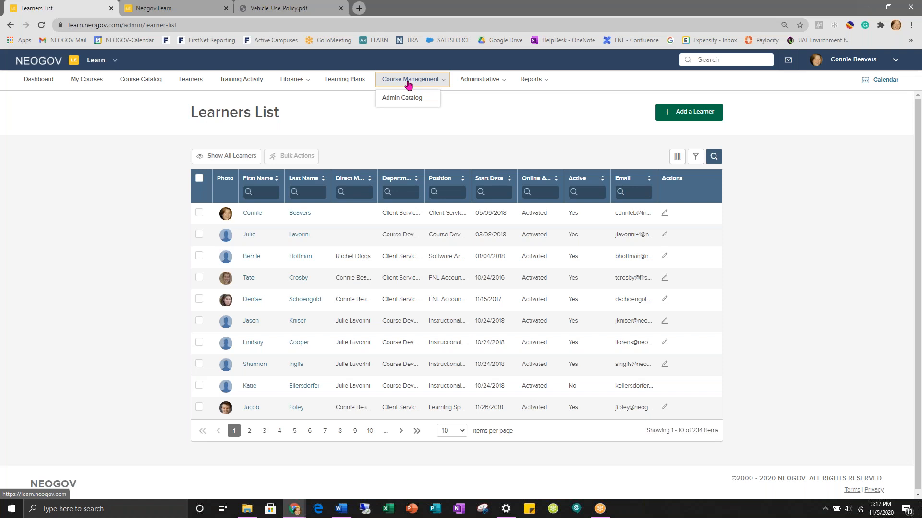
# - Open the agency Training Activity report and review the Completed courses breakdown before returning
pyautogui.click(249, 80)
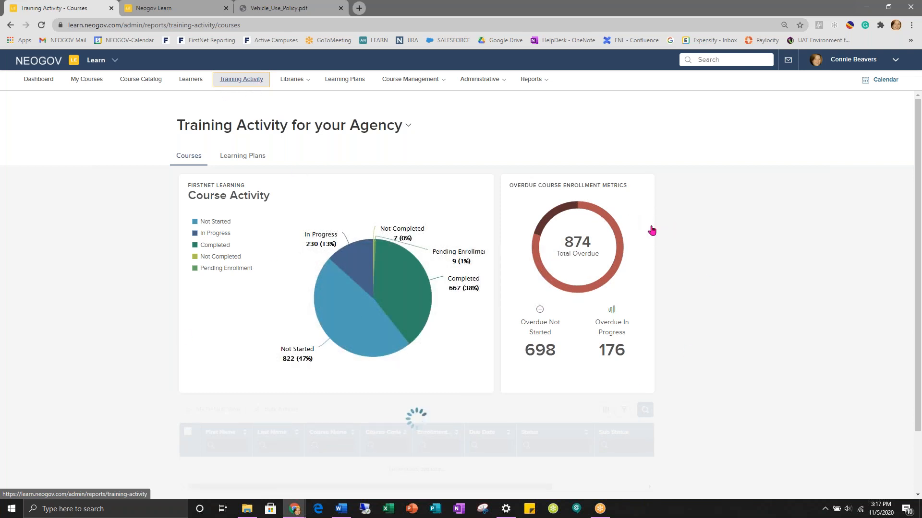
pyautogui.scroll(-2, 543, 243)
pyautogui.scroll(2, 543, 242)
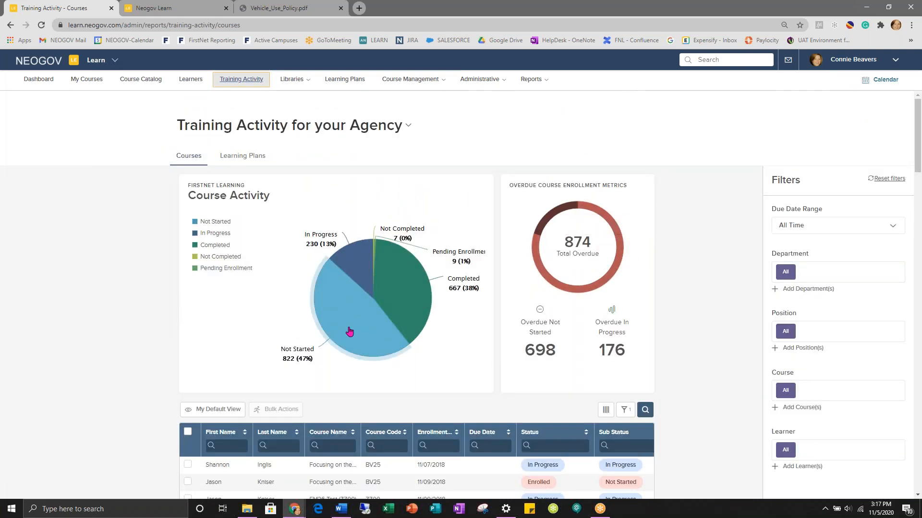
pyautogui.click(405, 290)
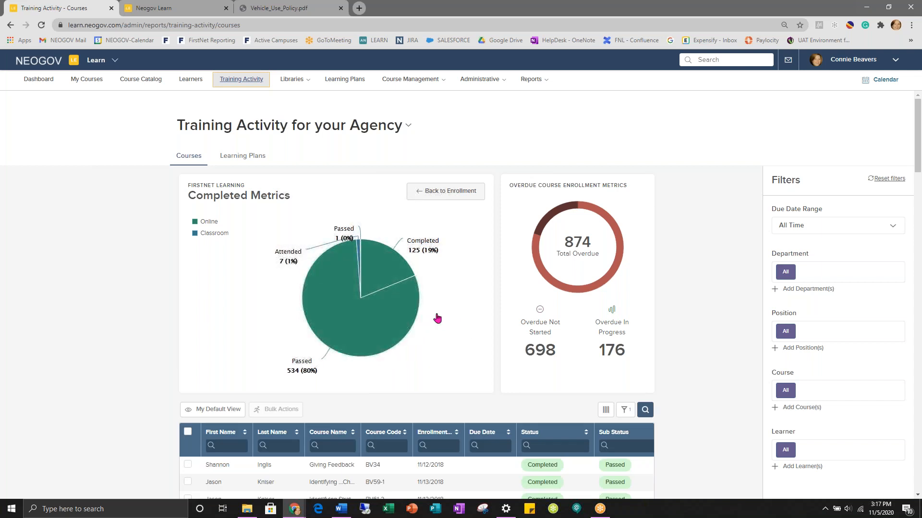
pyautogui.scroll(-2, 435, 315)
pyautogui.scroll(-3, 437, 318)
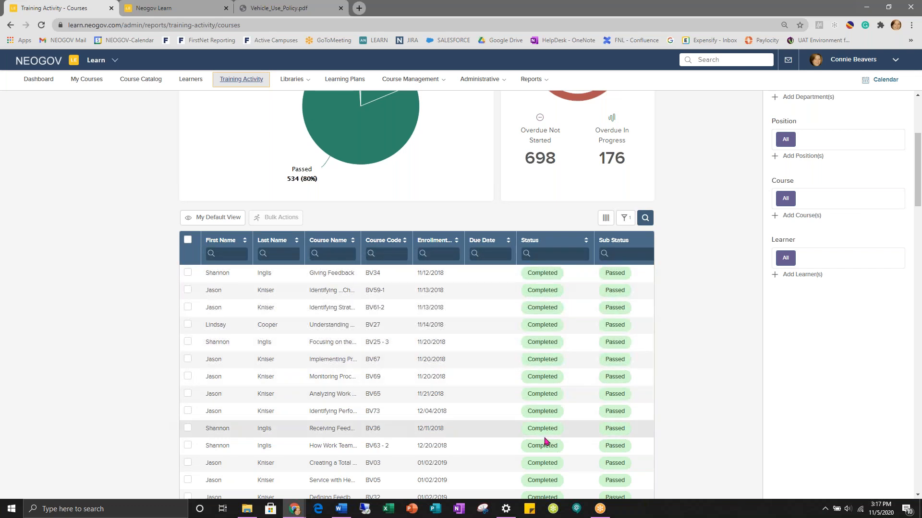
pyautogui.scroll(3, 546, 441)
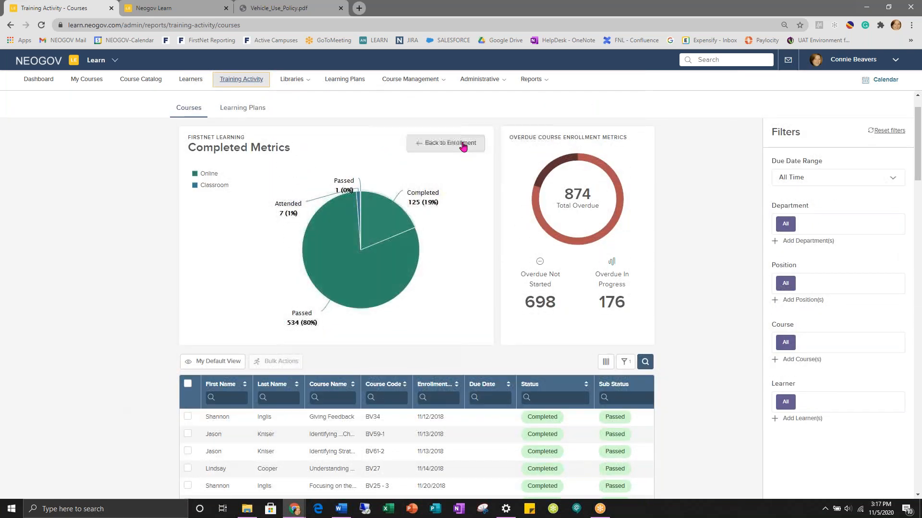
pyautogui.click(462, 144)
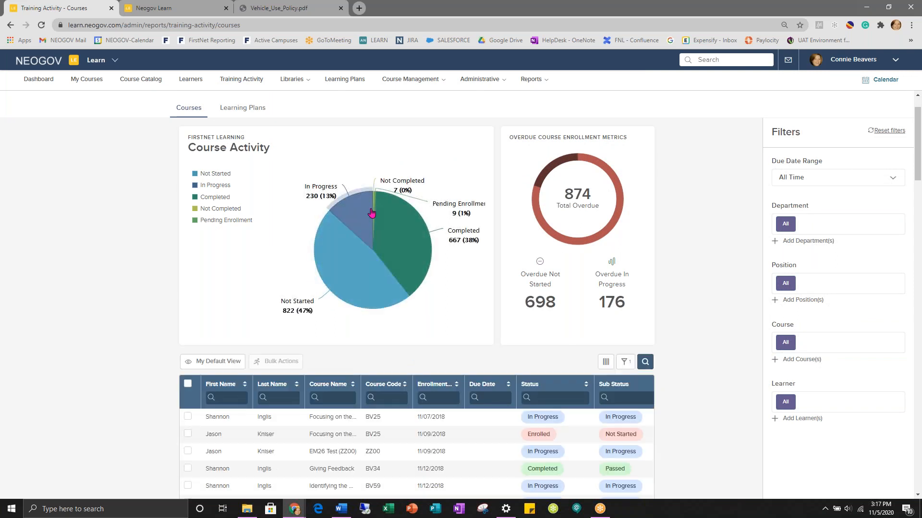
# - Review the In Progress breakdown, return to all enrollments, and open the table's column chooser
pyautogui.click(362, 213)
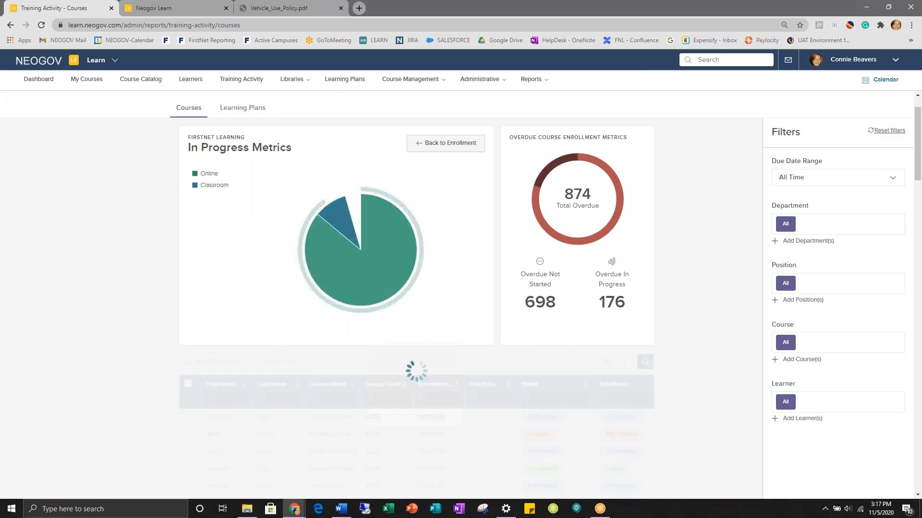
pyautogui.scroll(-2, 416, 229)
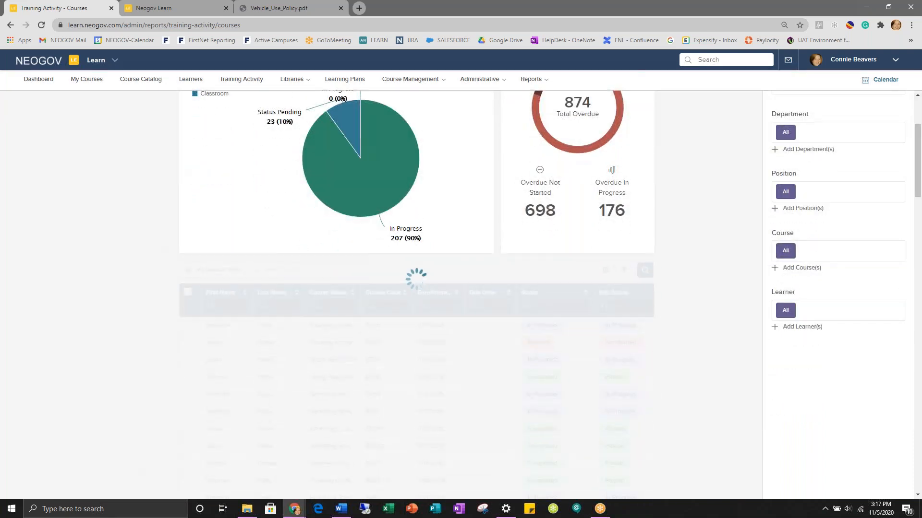
pyautogui.scroll(-3, 552, 369)
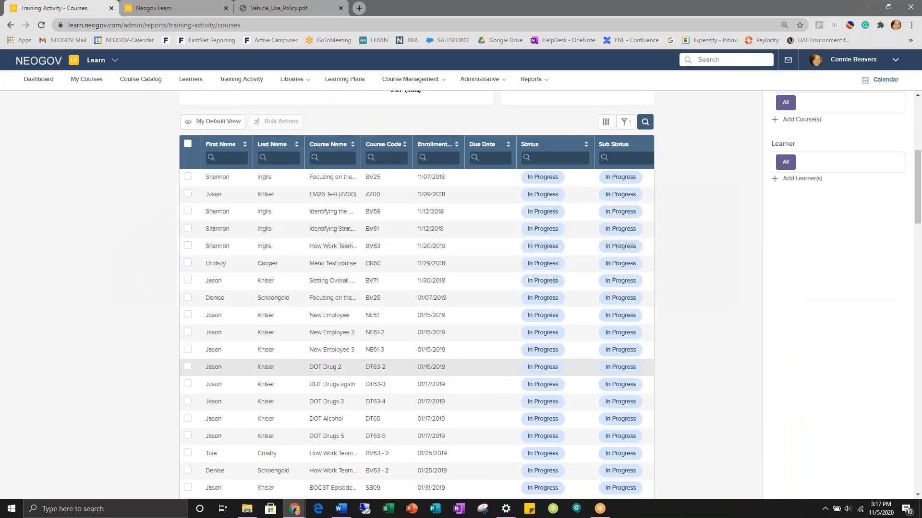
pyautogui.scroll(4, 560, 345)
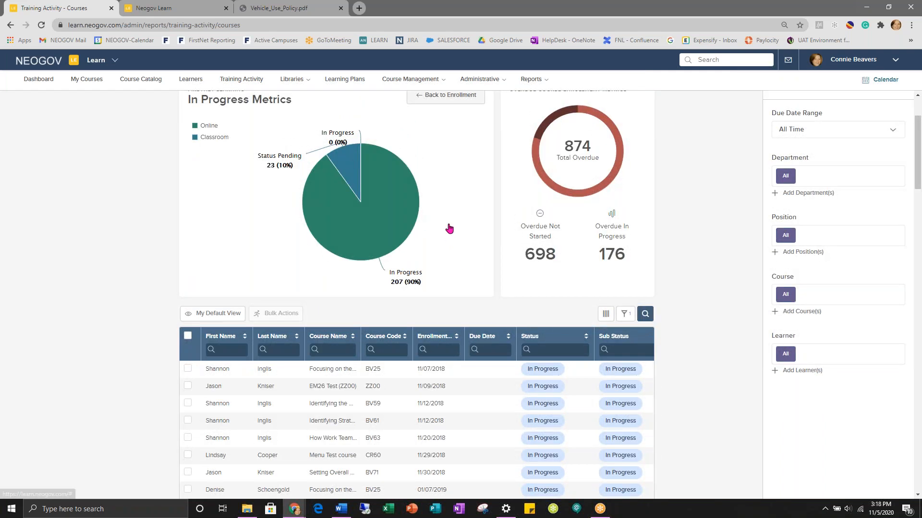
pyautogui.scroll(2, 448, 228)
pyautogui.click(436, 192)
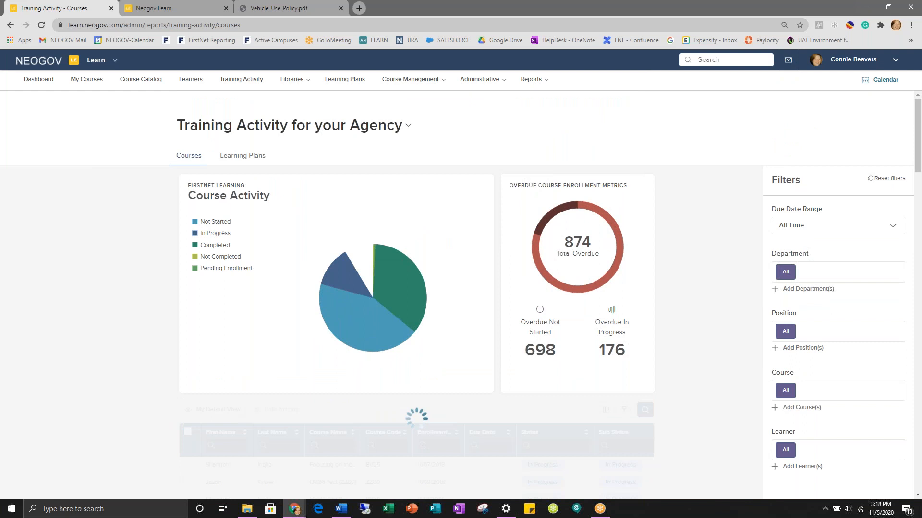
pyautogui.scroll(-3, 451, 300)
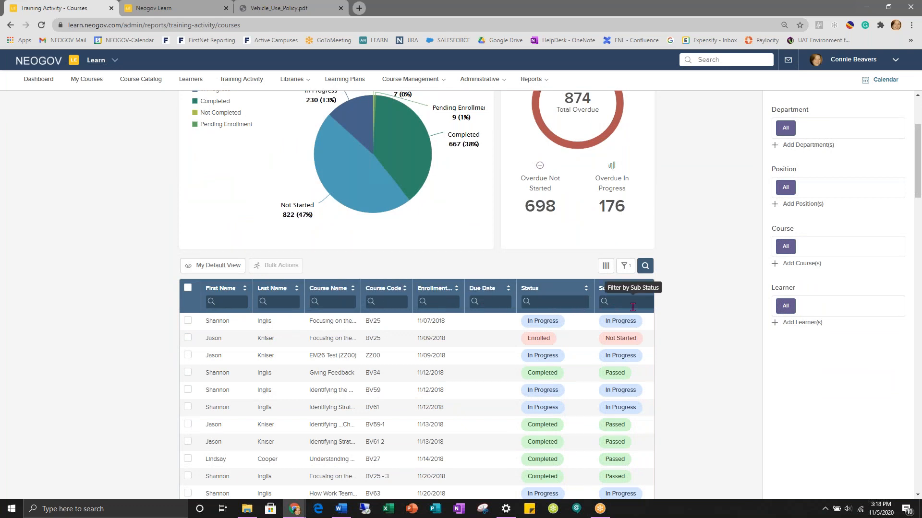
pyautogui.click(606, 266)
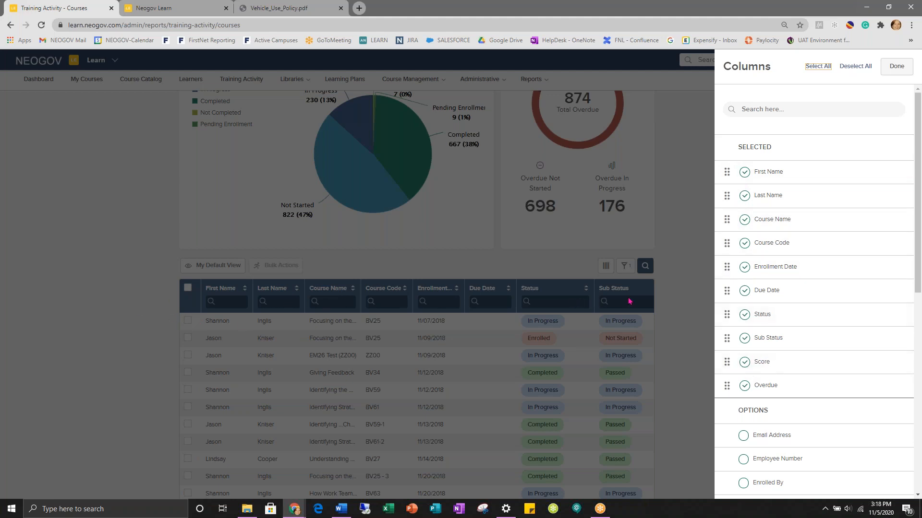
# - Remove the Course Code and Overdue columns, add Employee Number, and move Due Date to the end
pyautogui.click(744, 243)
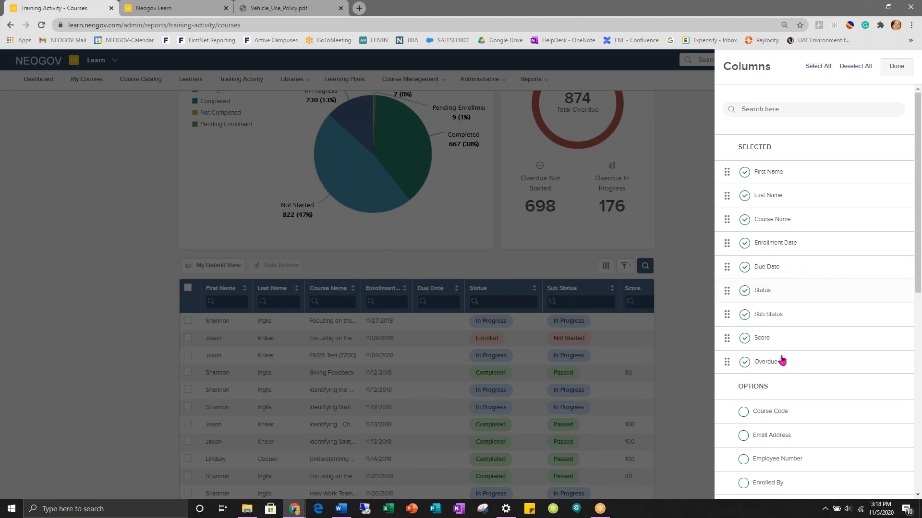
pyautogui.click(745, 362)
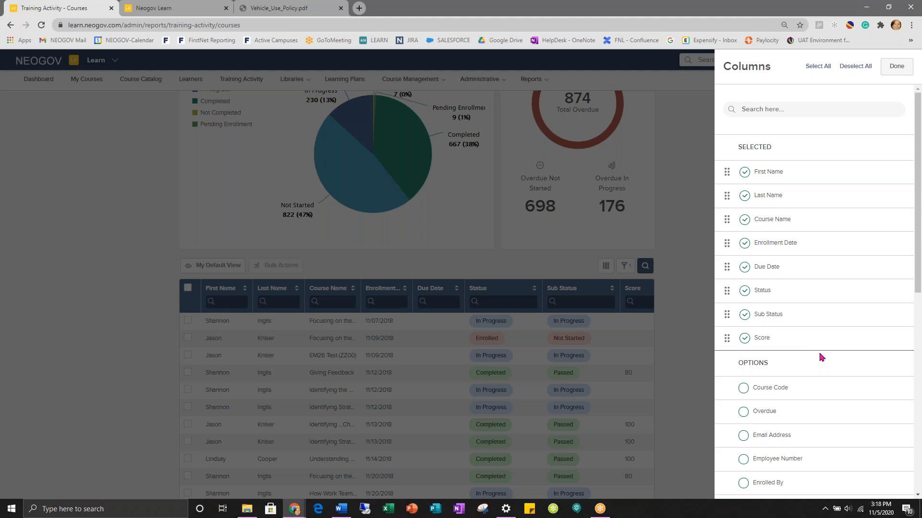
pyautogui.scroll(-3, 807, 353)
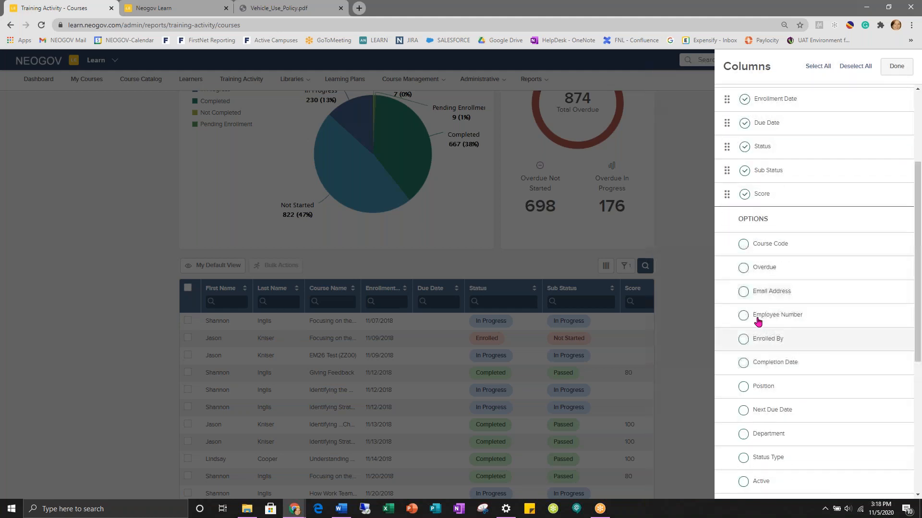
pyautogui.click(743, 321)
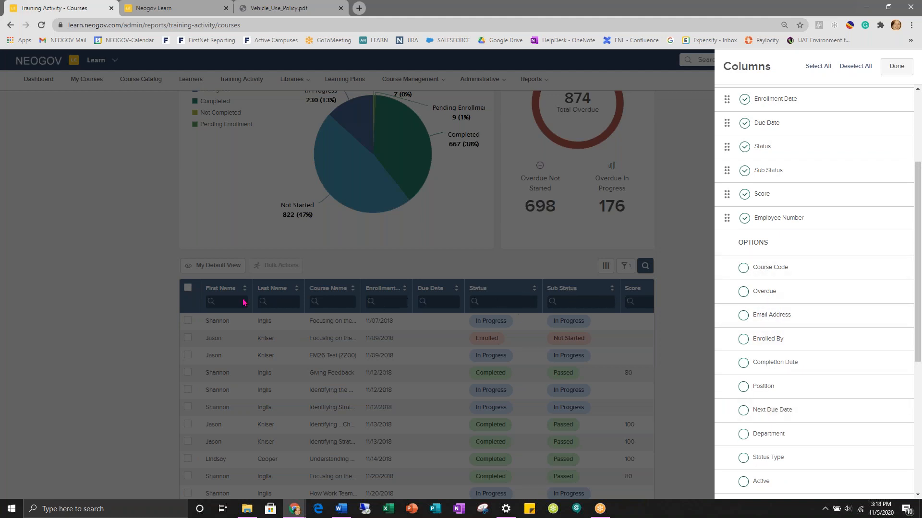
pyautogui.scroll(3, 859, 237)
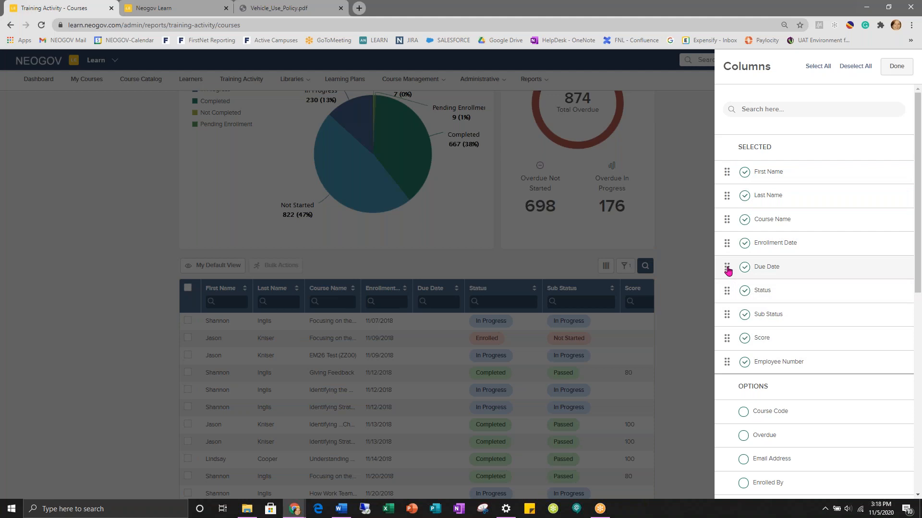
pyautogui.moveTo(728, 270); pyautogui.dragTo(737, 219)
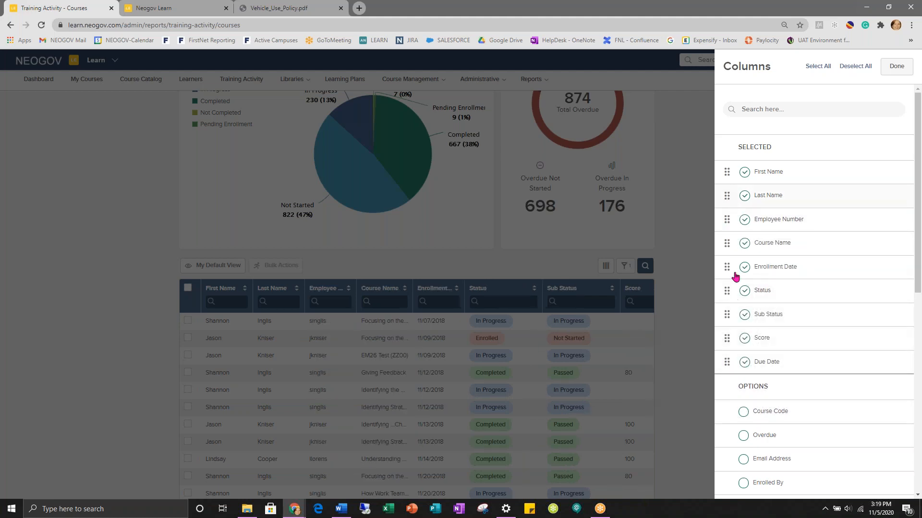
pyautogui.click(898, 67)
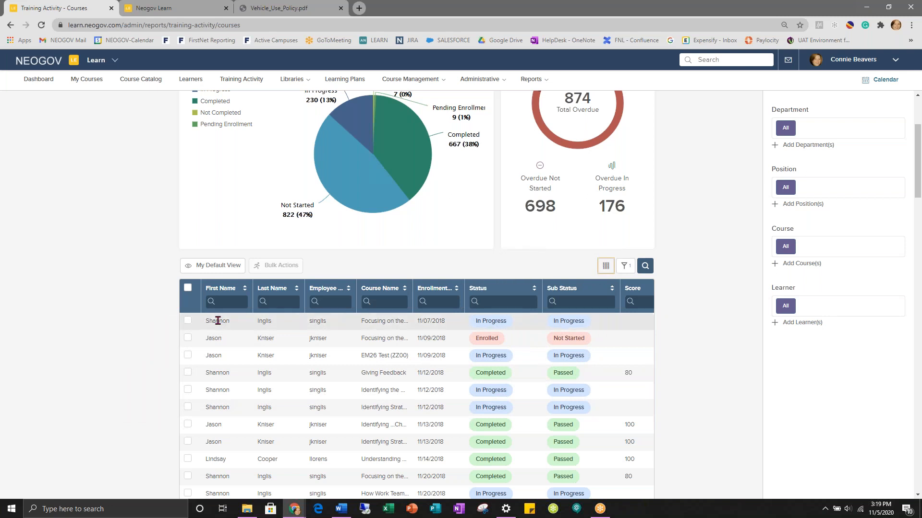
pyautogui.click(288, 301)
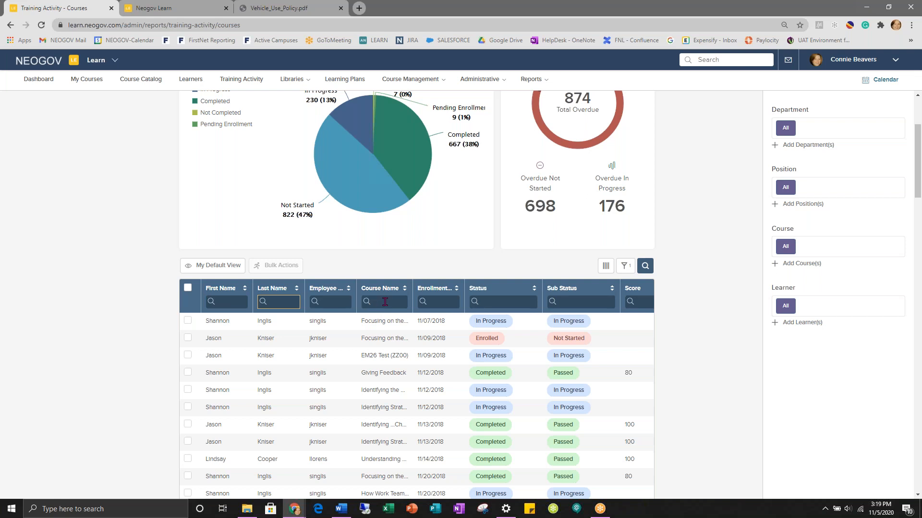
pyautogui.write('inglis')
pyautogui.press('Return')
pyautogui.scroll(-4, 586, 392)
pyautogui.scroll(-2, 417, 259)
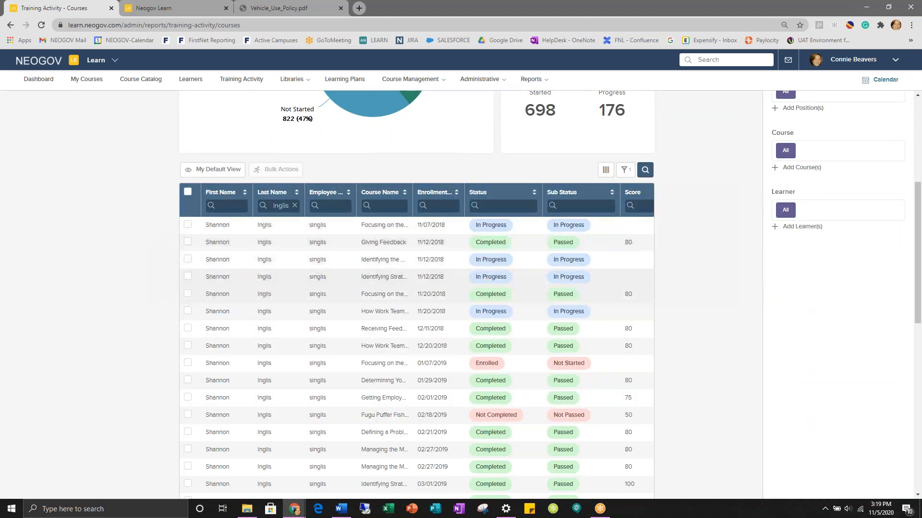
pyautogui.scroll(-3, 274, 415)
pyautogui.scroll(-3, 274, 413)
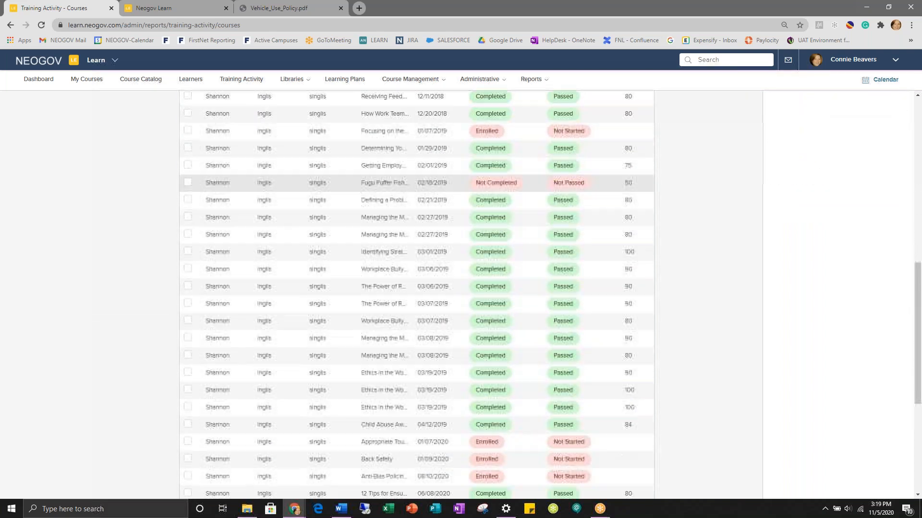
pyautogui.scroll(6, 273, 413)
pyautogui.scroll(3, 273, 417)
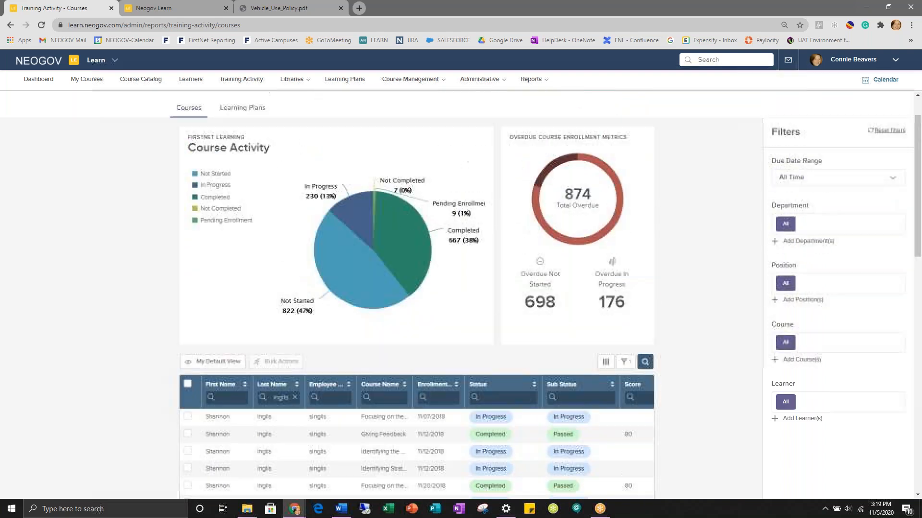
pyautogui.click(295, 399)
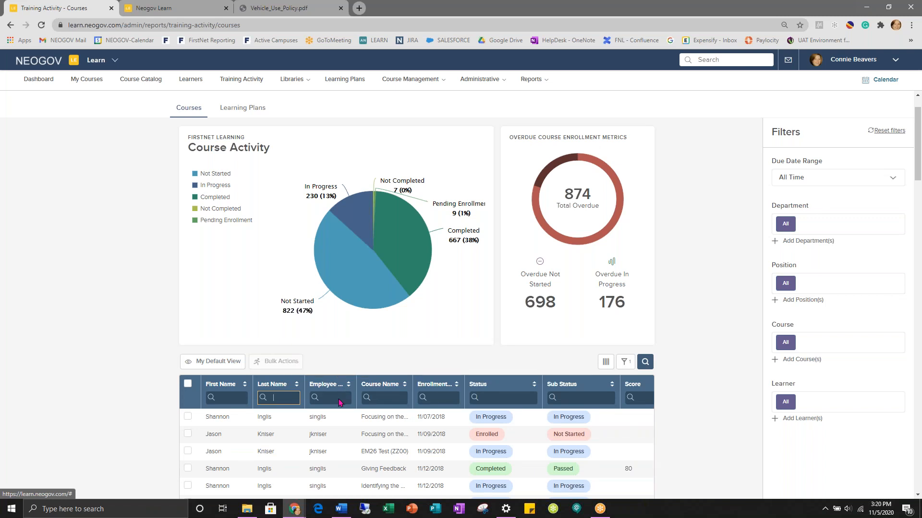
pyautogui.scroll(-1, 311, 432)
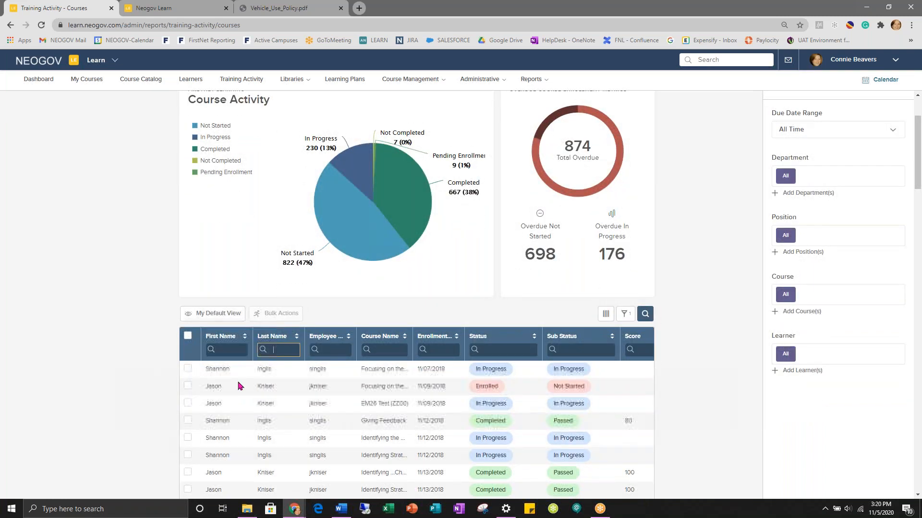
pyautogui.scroll(-1, 234, 445)
# - Select all 100 enrollment records and bring up Bulk Actions with PDF, CSV and Excel export options
pyautogui.click(187, 288)
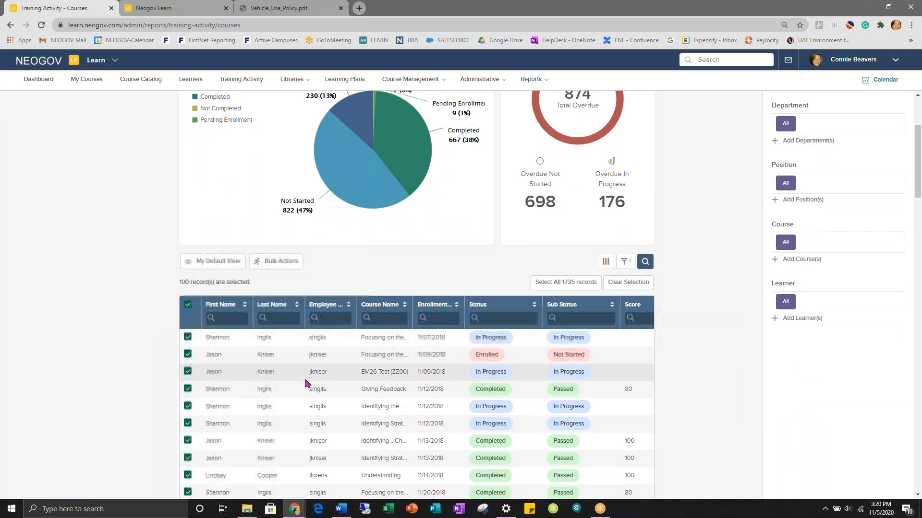
pyautogui.scroll(-7, 306, 380)
pyautogui.scroll(-7, 307, 382)
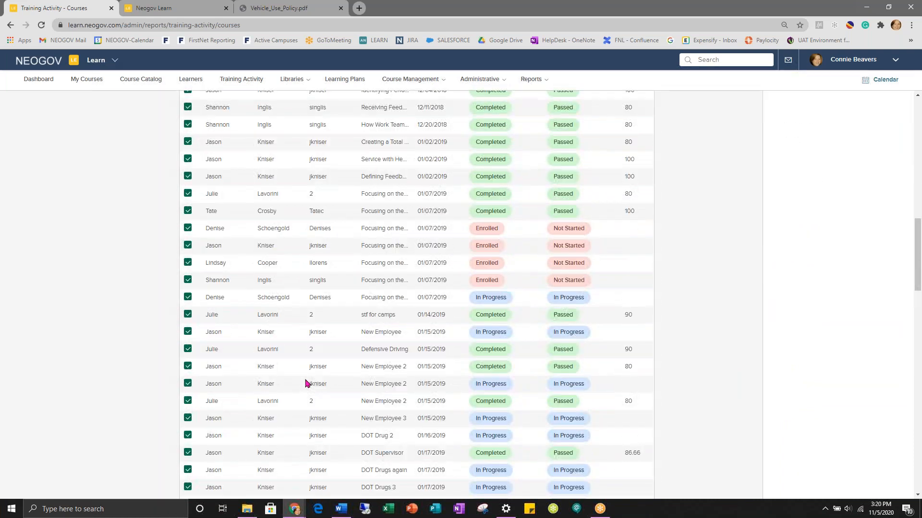
pyautogui.scroll(15, 305, 382)
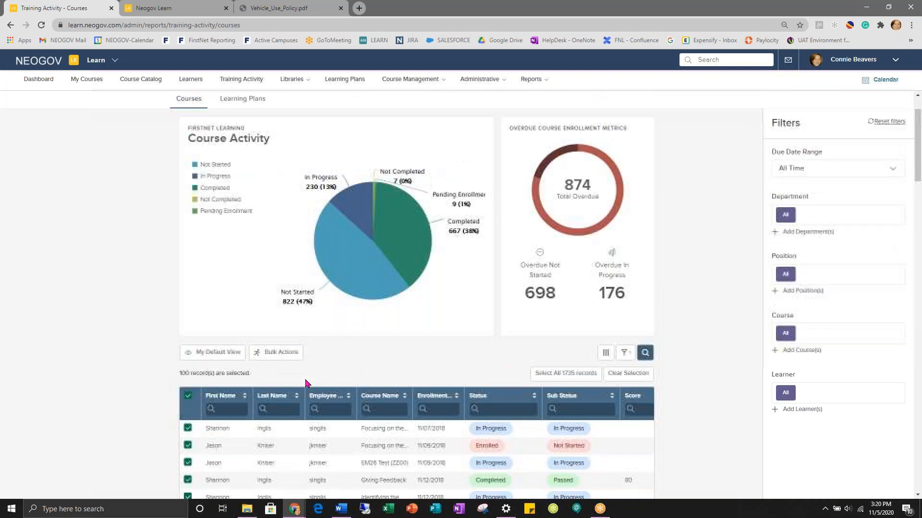
pyautogui.scroll(-1, 306, 383)
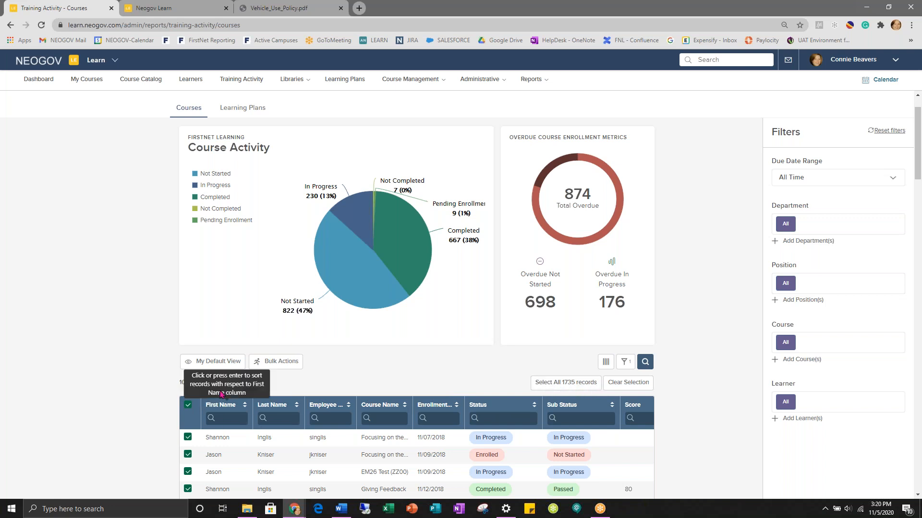
pyautogui.click(275, 364)
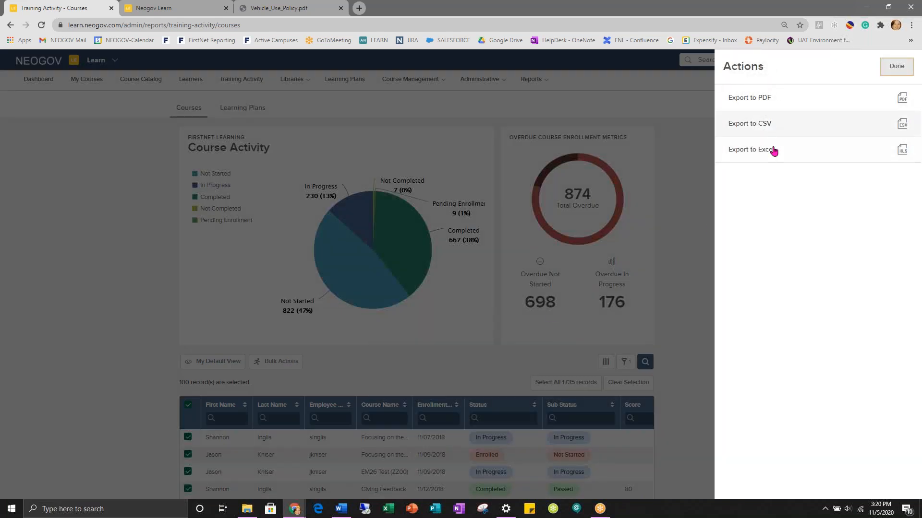
# - Close the export panel and open the Grid views list showing six saved views
pyautogui.click(894, 67)
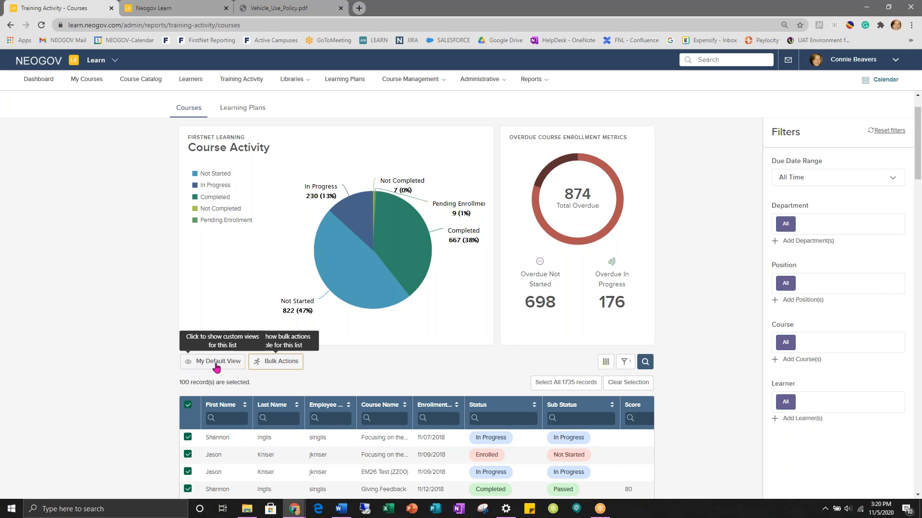
pyautogui.click(216, 367)
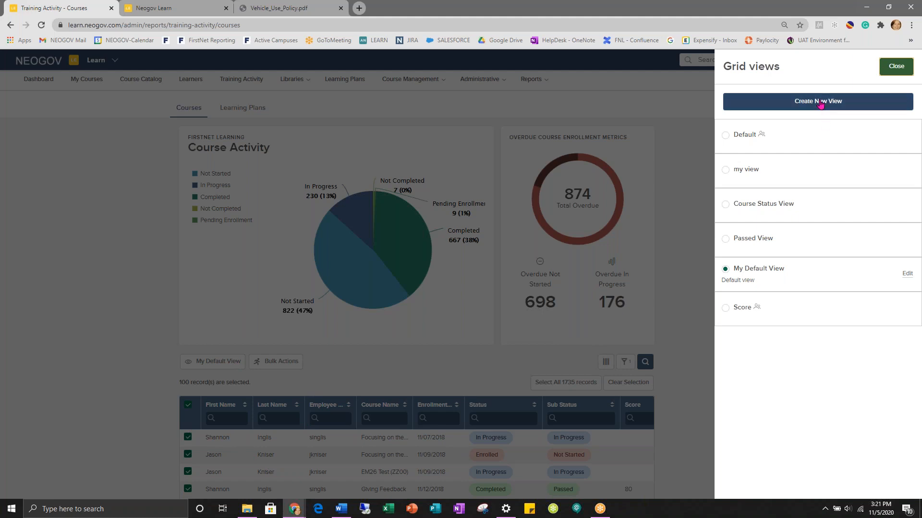
# - Start a new grid view and paste a name, then discard it and close the Grid views list
pyautogui.click(820, 103)
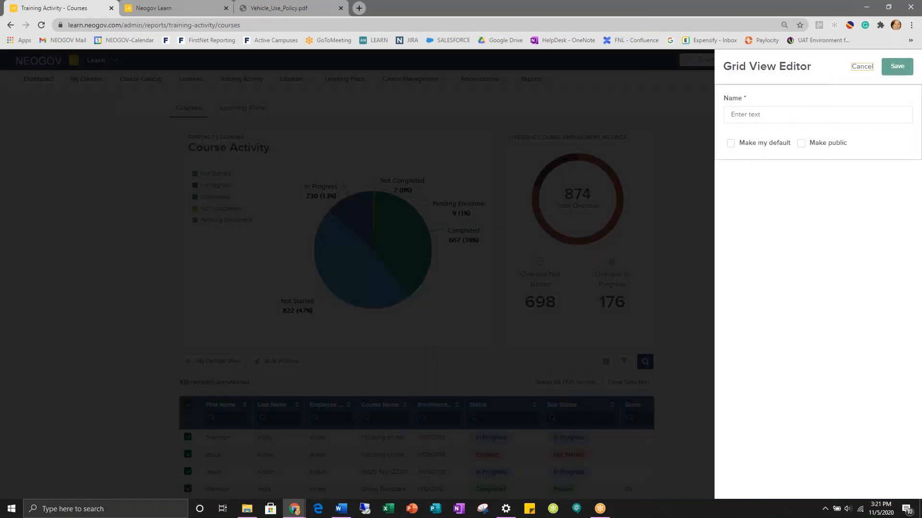
pyautogui.click(759, 115)
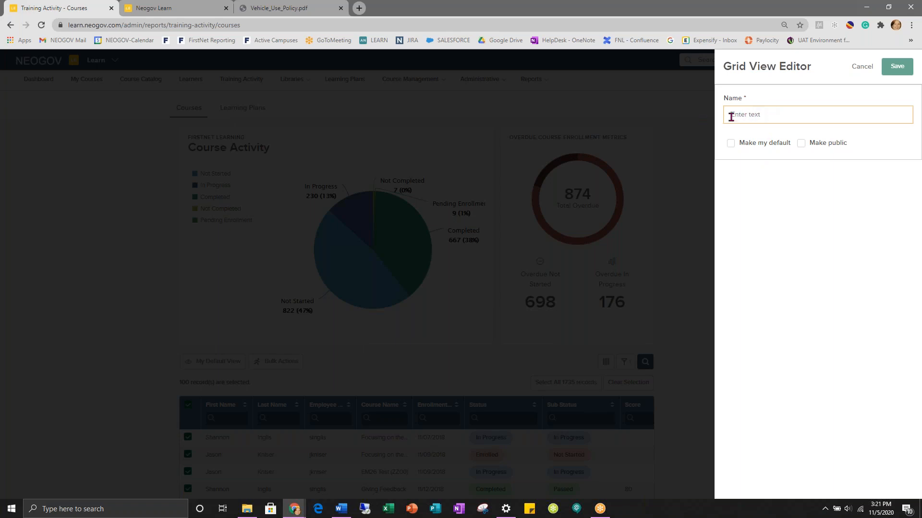
pyautogui.write('Pappas View')
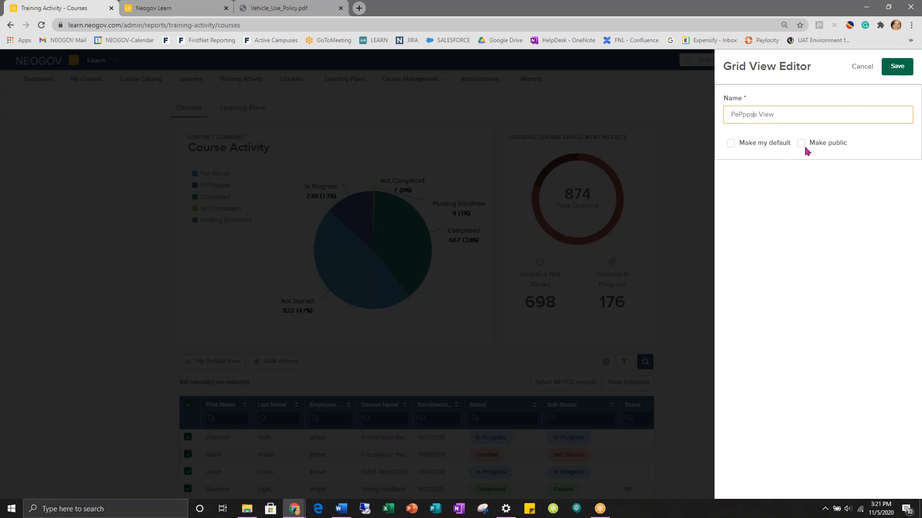
pyautogui.press('Escape')
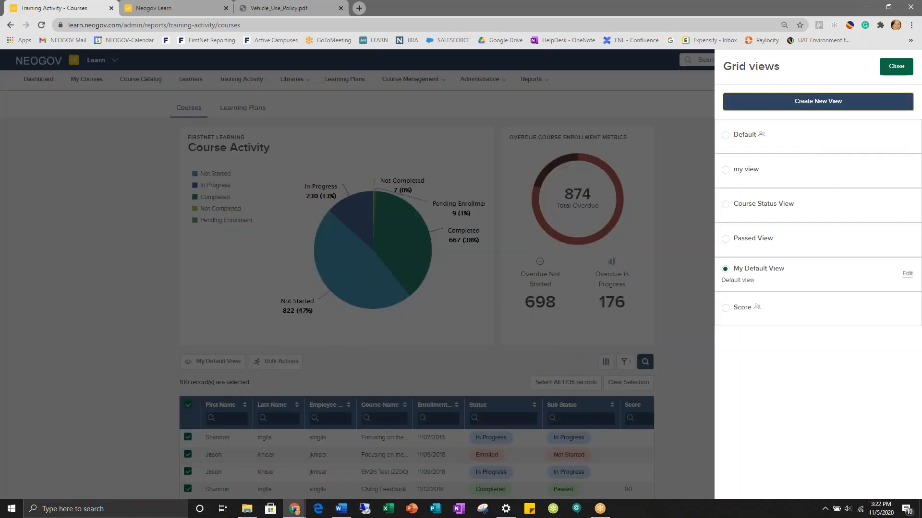
pyautogui.click(895, 67)
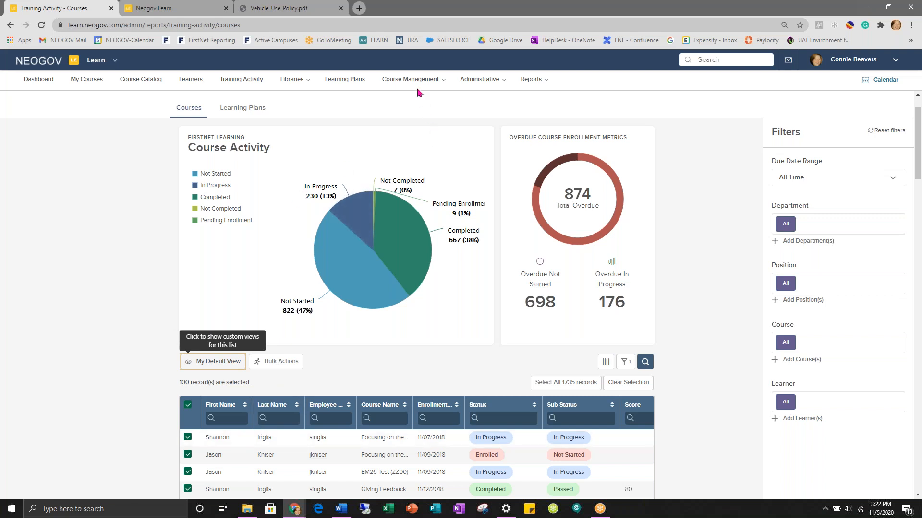
pyautogui.moveTo(415, 86)
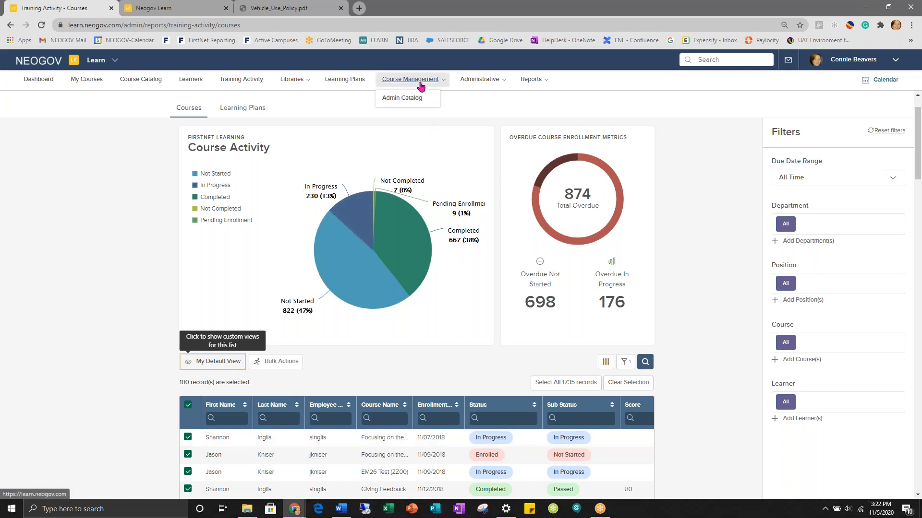
# - From the Admin Catalog, open the 12 Tips for Ensuring GDPR Compliance course with 22 enrolled learners
pyautogui.click(398, 99)
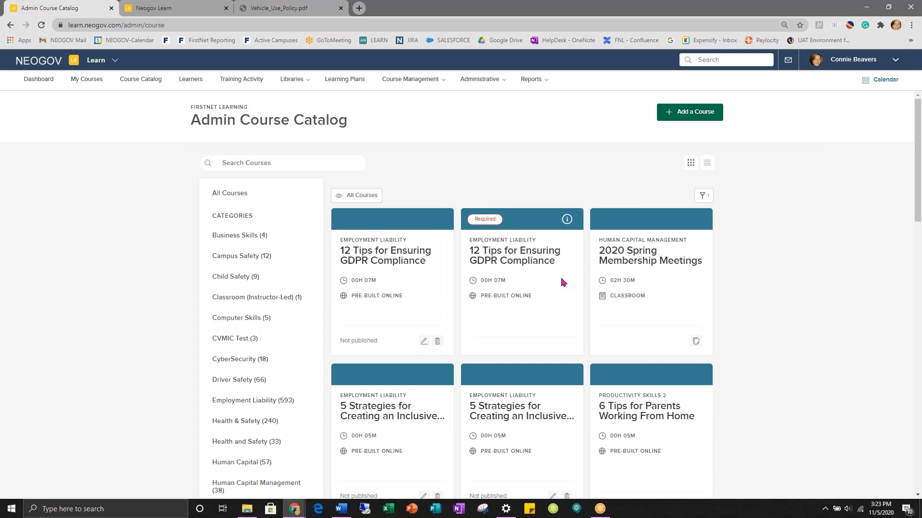
pyautogui.click(372, 262)
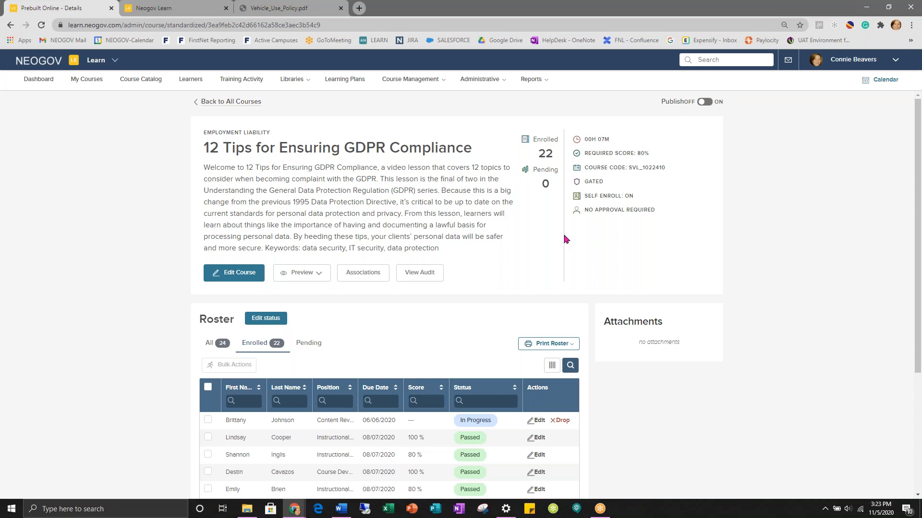
# - Open the Edit a Pre-built Online Course form for the GDPR course from its details page
pyautogui.scroll(-3, 563, 288)
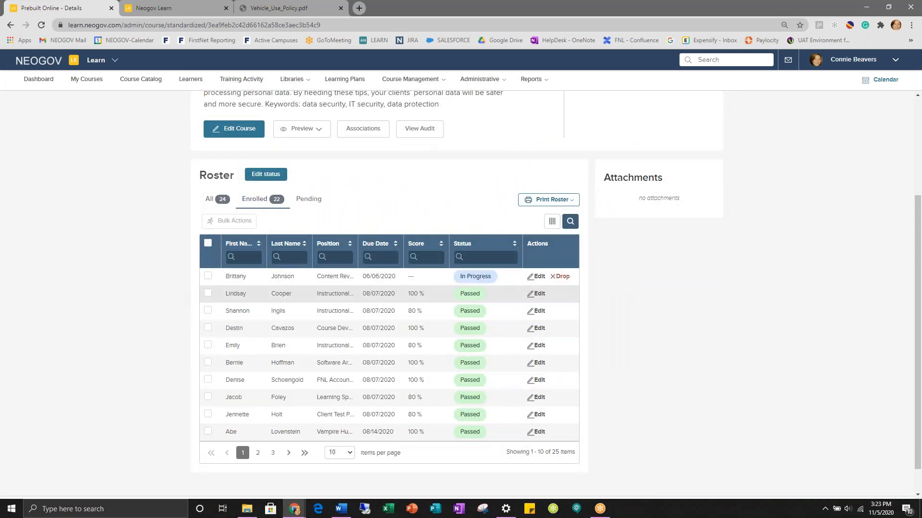
pyautogui.scroll(3, 685, 307)
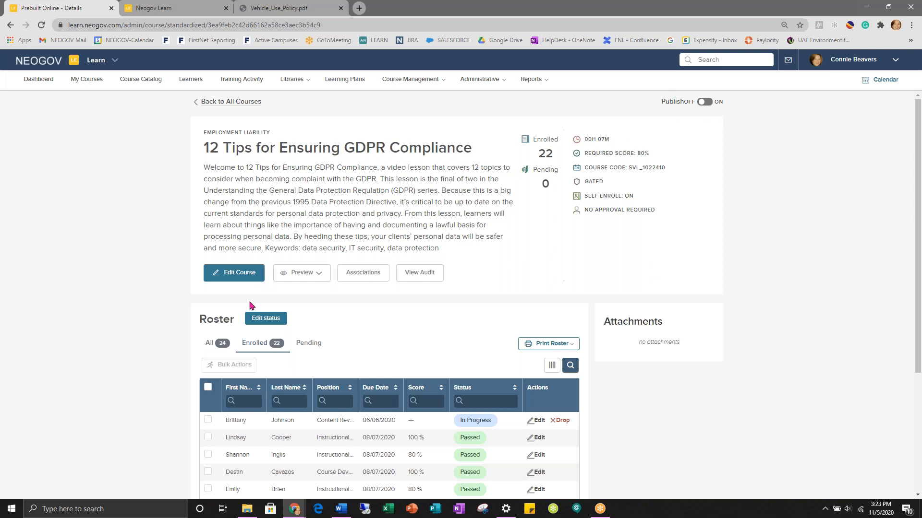
pyautogui.click(234, 273)
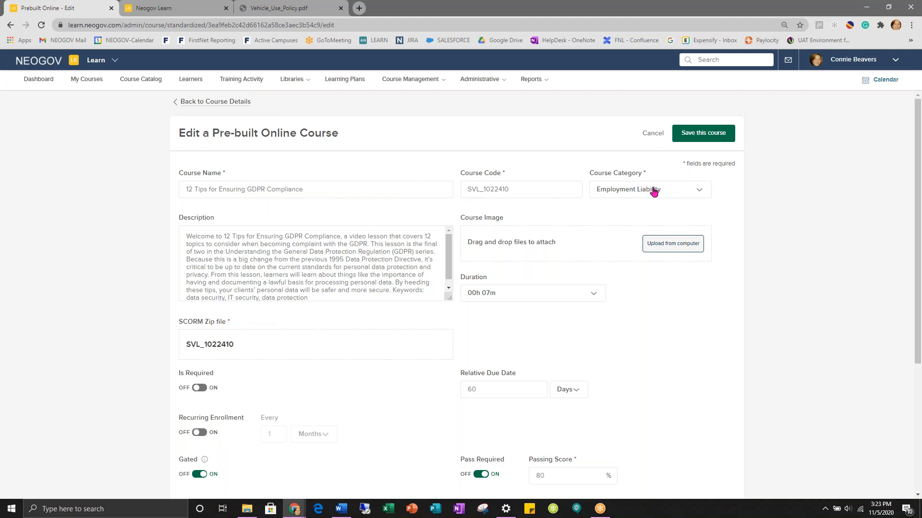
pyautogui.click(697, 190)
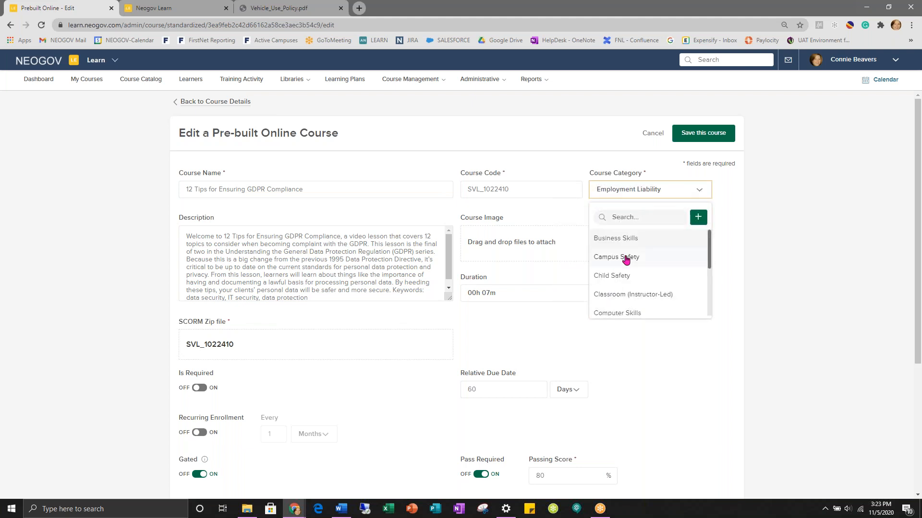
pyautogui.click(538, 263)
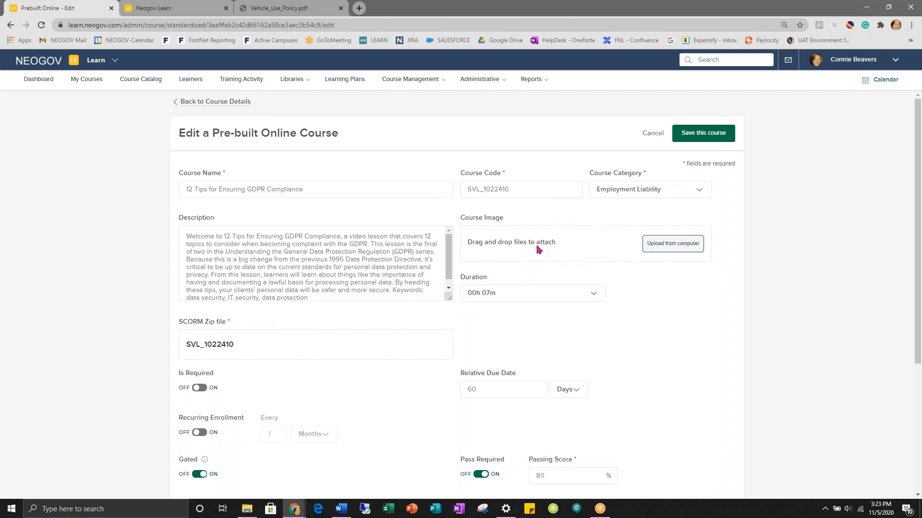
pyautogui.scroll(-3, 504, 241)
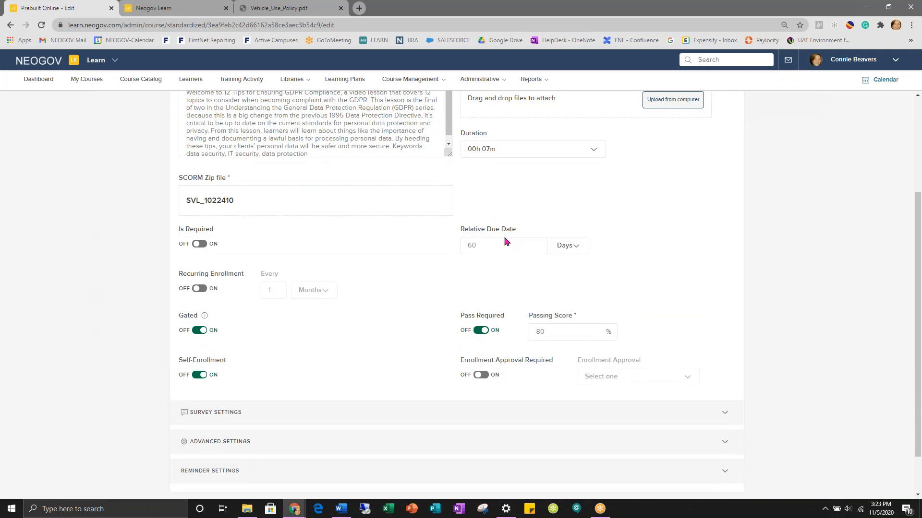
pyautogui.scroll(-1, 504, 241)
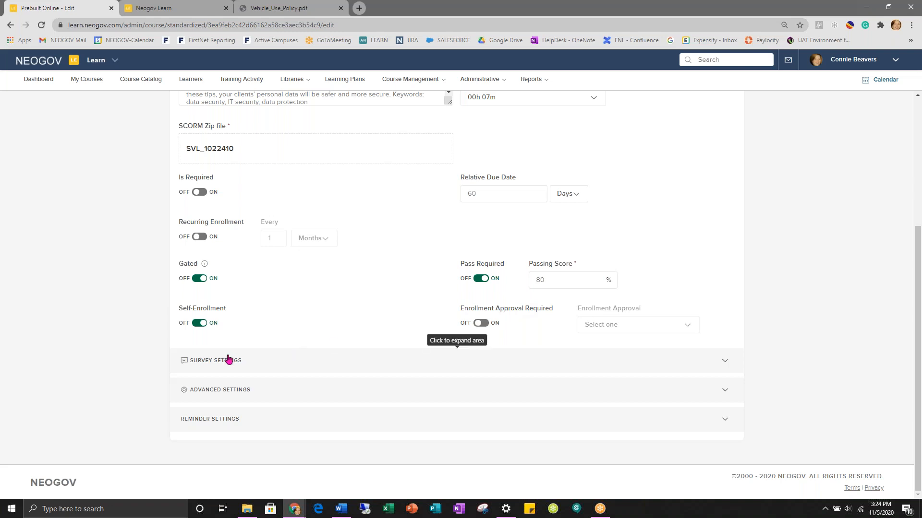
pyautogui.click(201, 391)
pyautogui.scroll(-3, 270, 399)
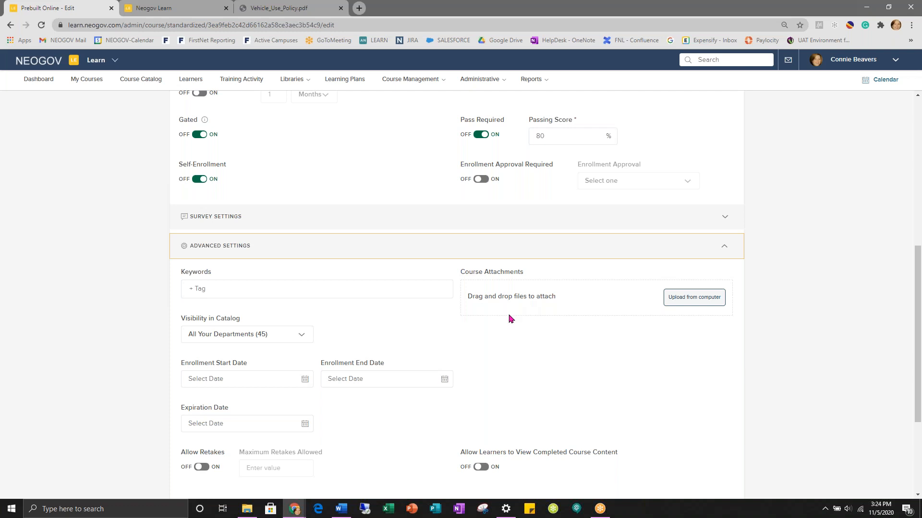
pyautogui.scroll(-1, 516, 339)
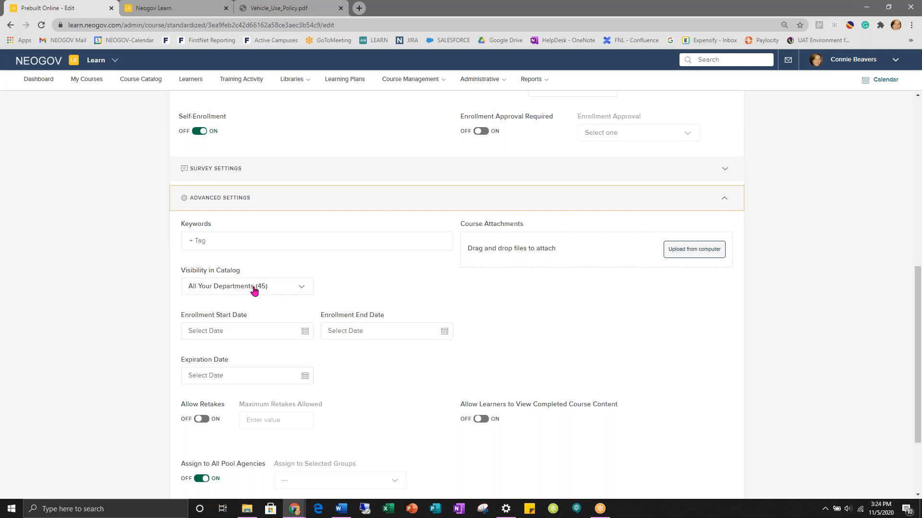
pyautogui.click(305, 288)
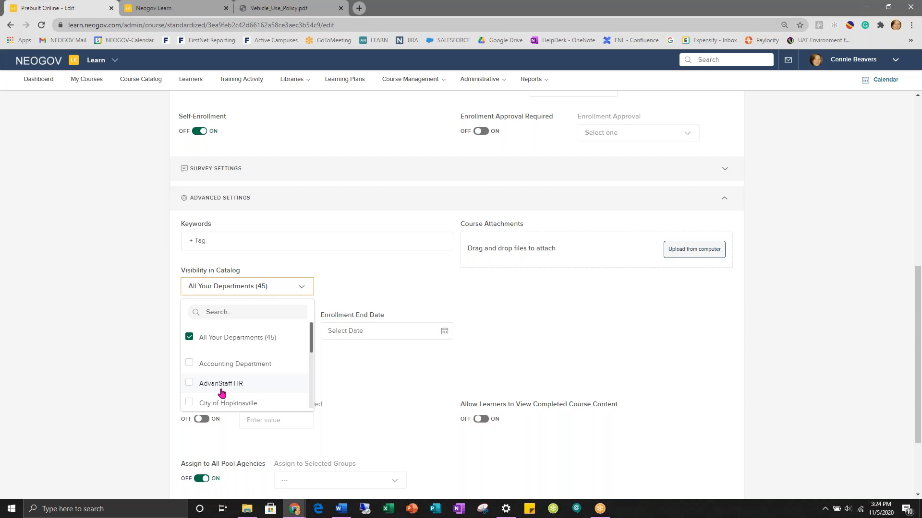
pyautogui.click(403, 267)
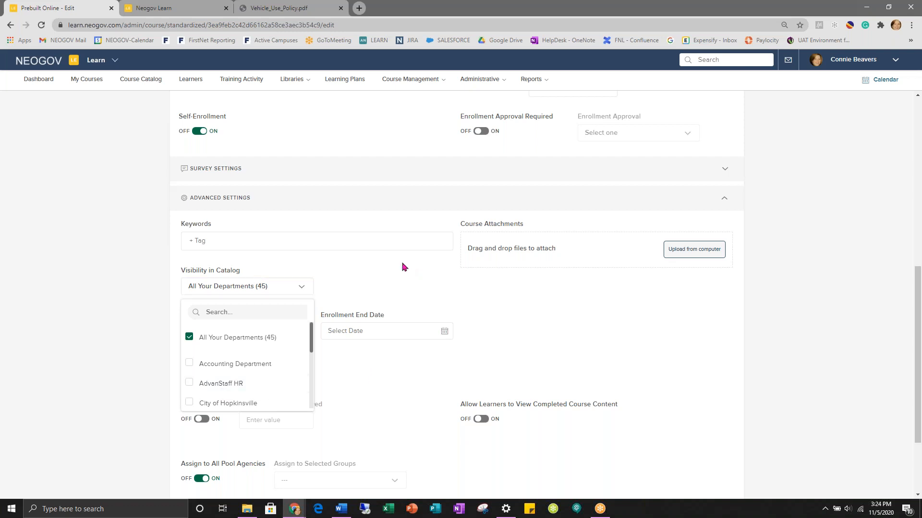
pyautogui.scroll(-1, 404, 267)
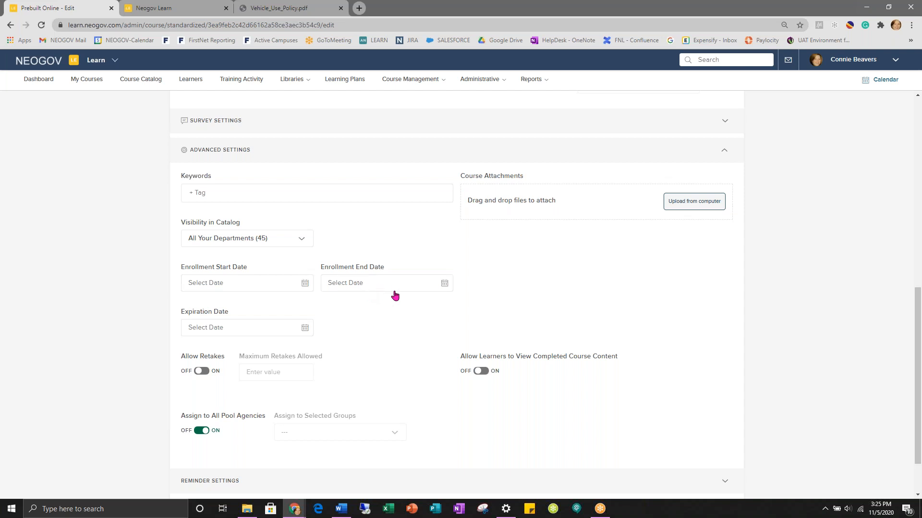
pyautogui.scroll(-2, 395, 296)
pyautogui.scroll(2, 387, 313)
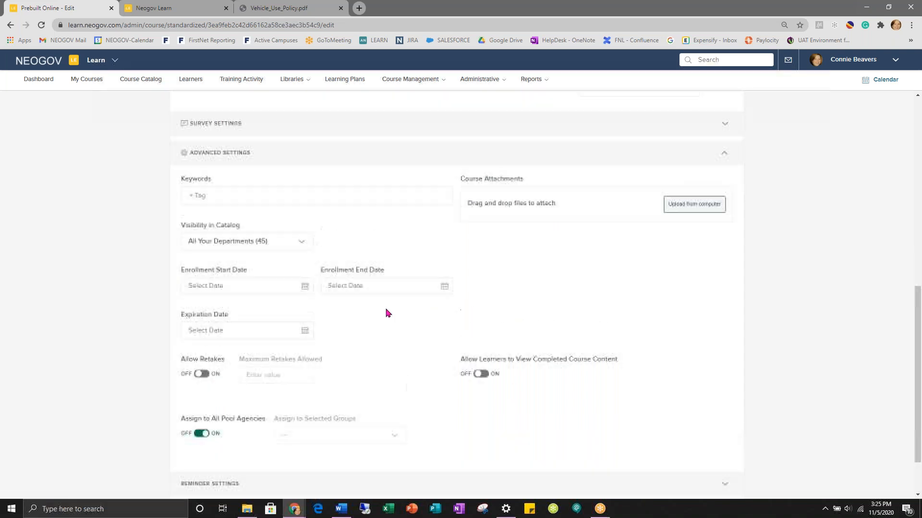
pyautogui.scroll(10, 387, 313)
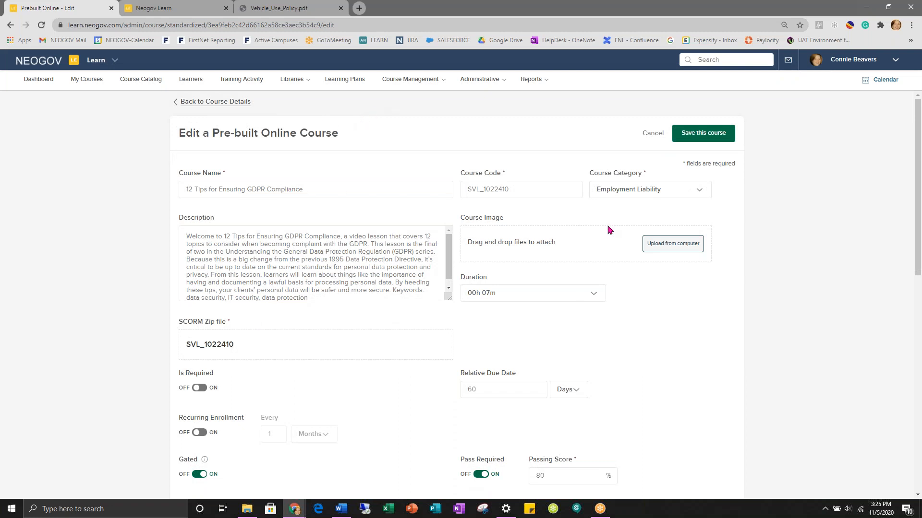
# - Return to the GDPR course details, publish it (on, off, then on again), and open enrollment options
pyautogui.click(205, 103)
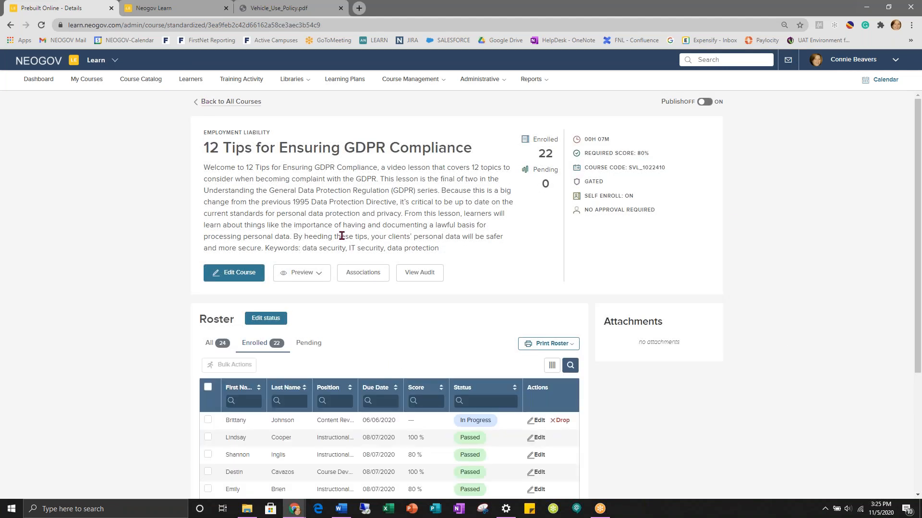
pyautogui.click(703, 103)
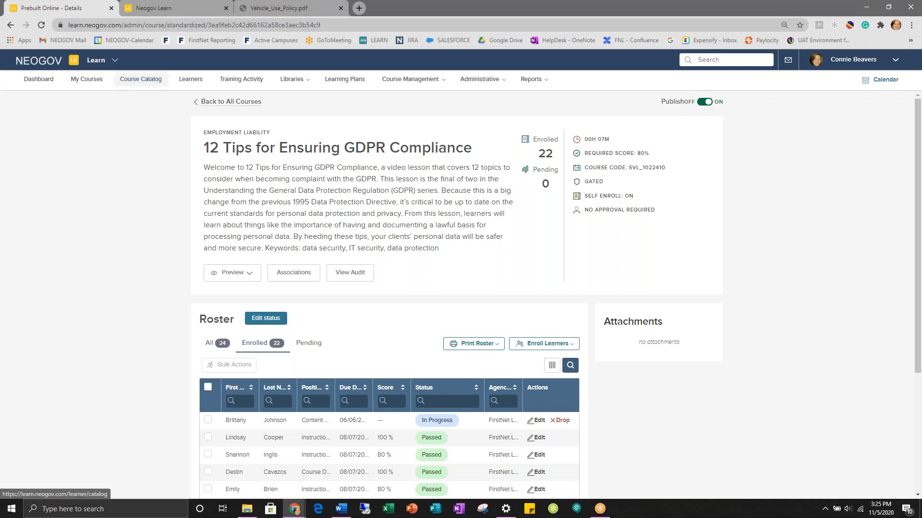
pyautogui.click(707, 102)
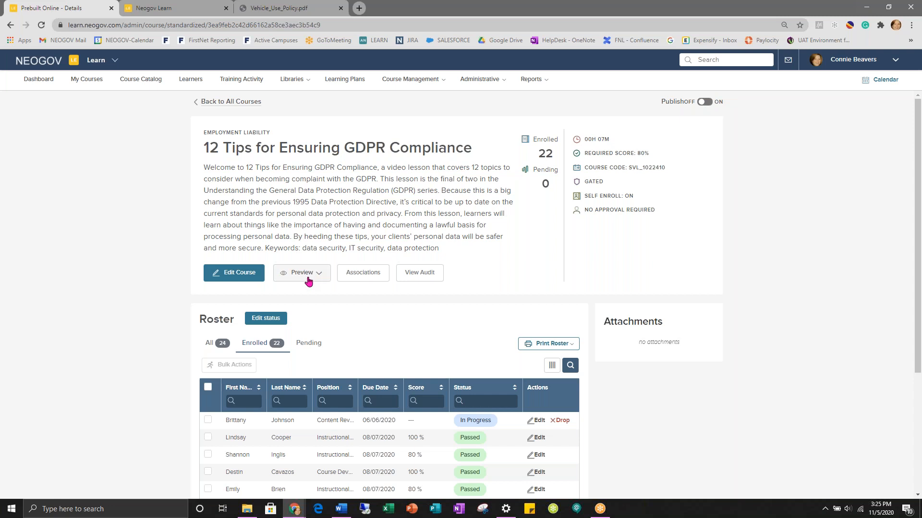
pyautogui.click(705, 101)
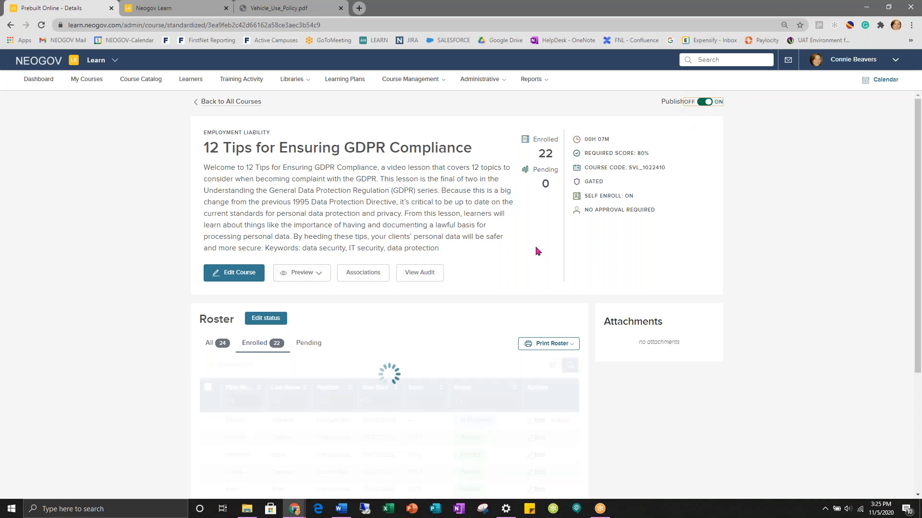
pyautogui.scroll(-3, 501, 277)
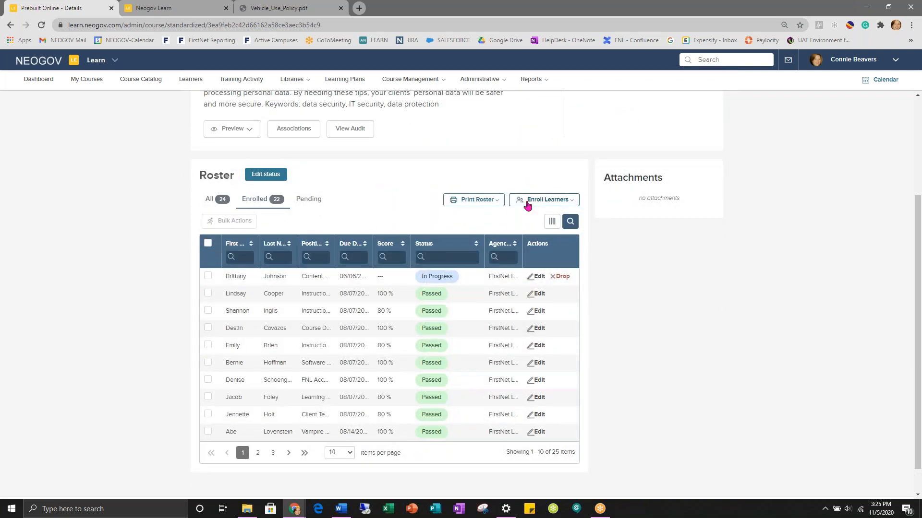
pyautogui.click(528, 201)
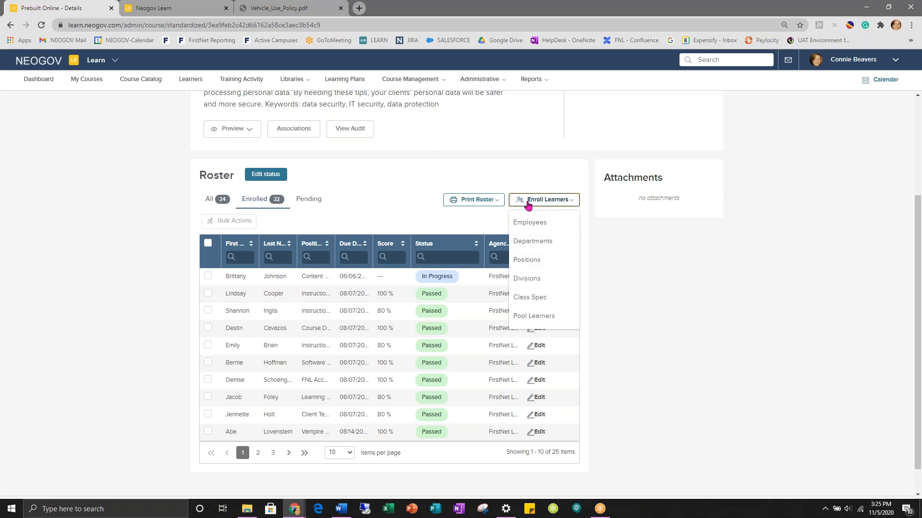
# - Enroll the Course Development department in the GDPR compliance course
pyautogui.click(530, 242)
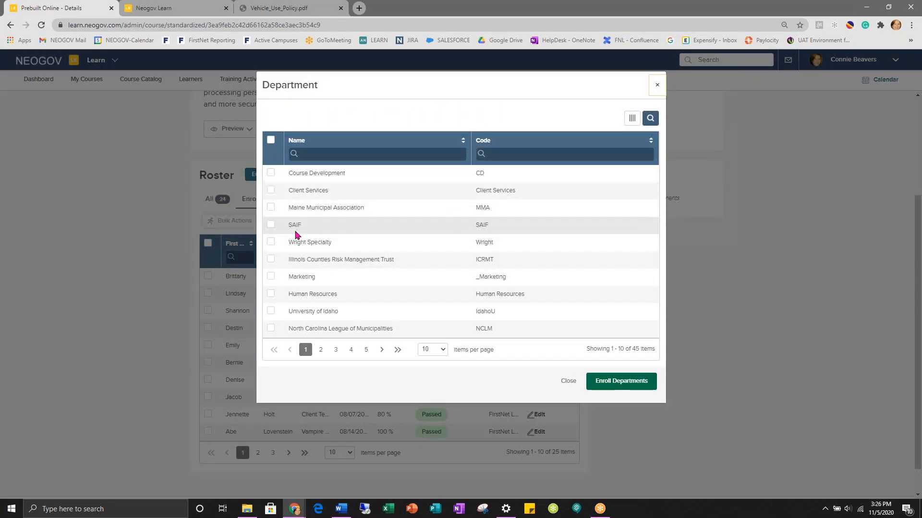
pyautogui.click(271, 174)
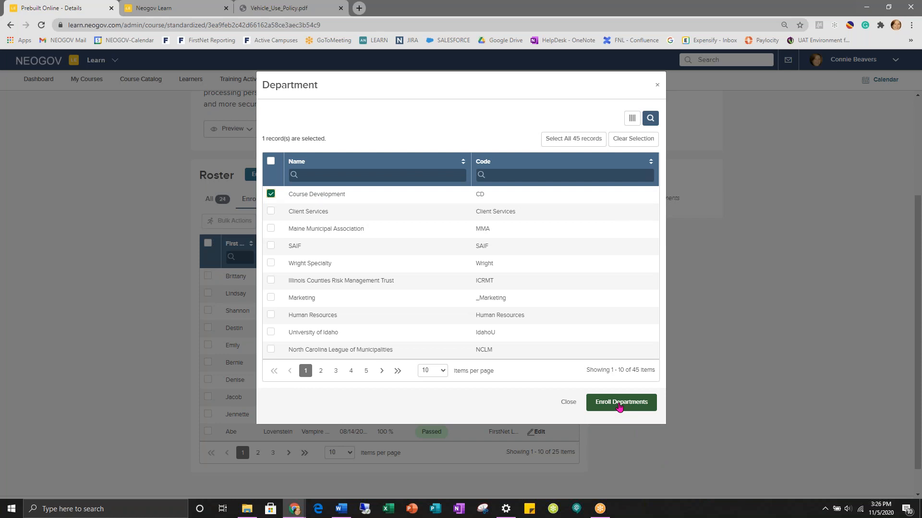
pyautogui.click(657, 85)
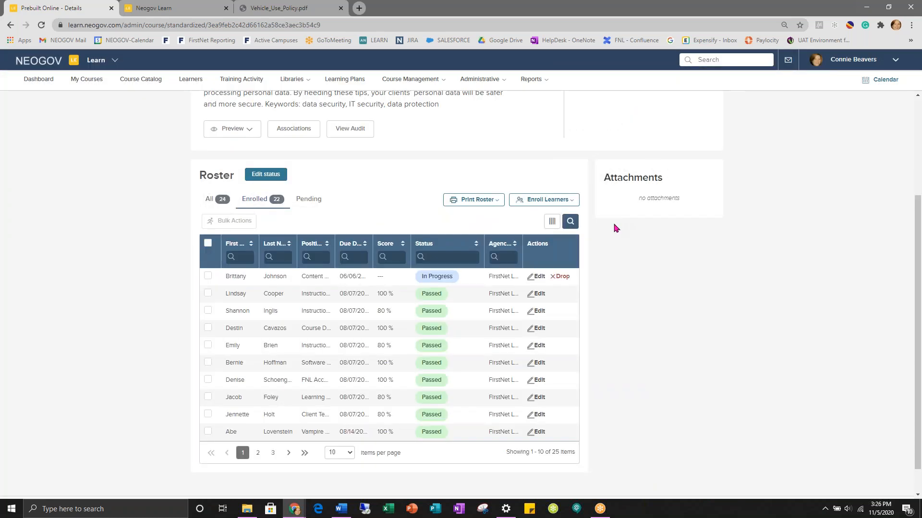
pyautogui.scroll(5, 616, 228)
# - Go back to all courses and add a new course of type Custom Online
pyautogui.click(240, 101)
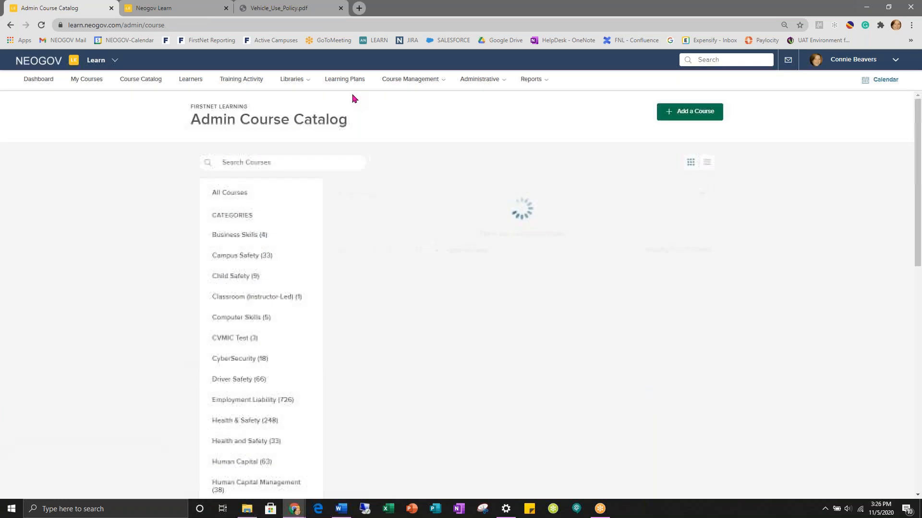
pyautogui.click(409, 82)
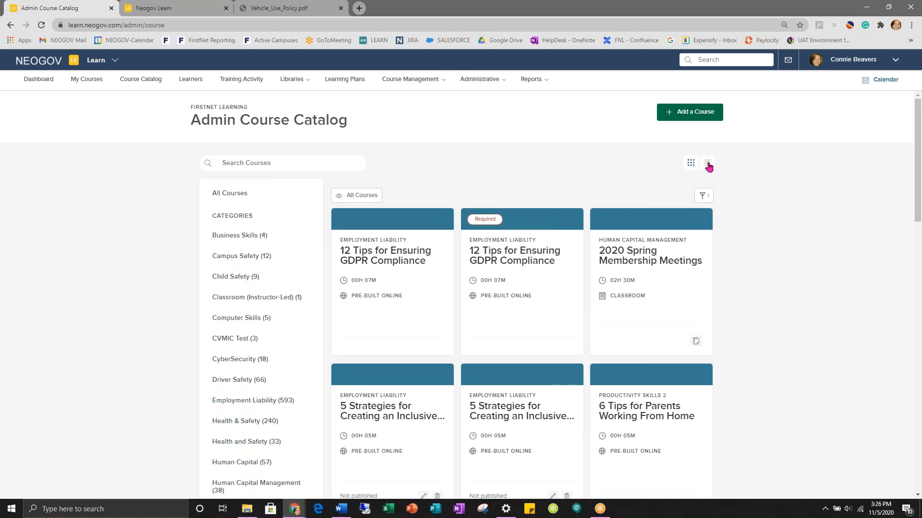
pyautogui.click(687, 115)
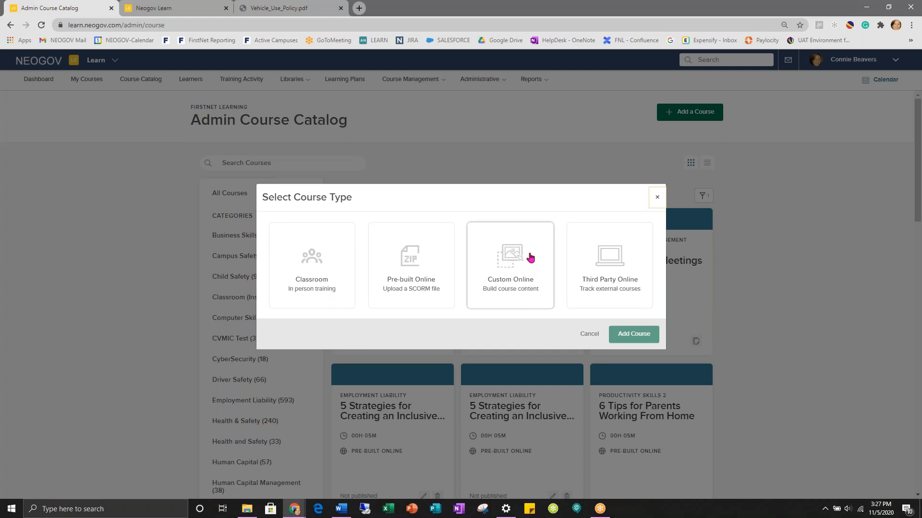
pyautogui.click(504, 259)
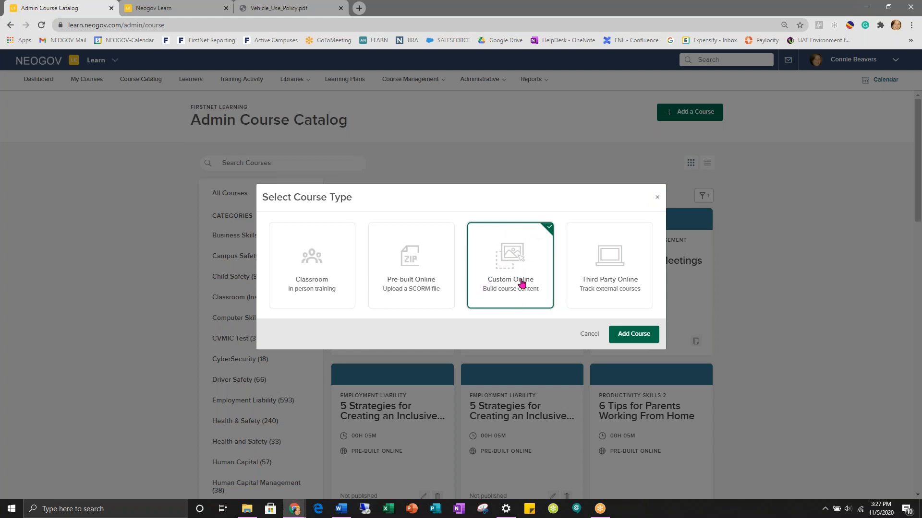
pyautogui.click(635, 336)
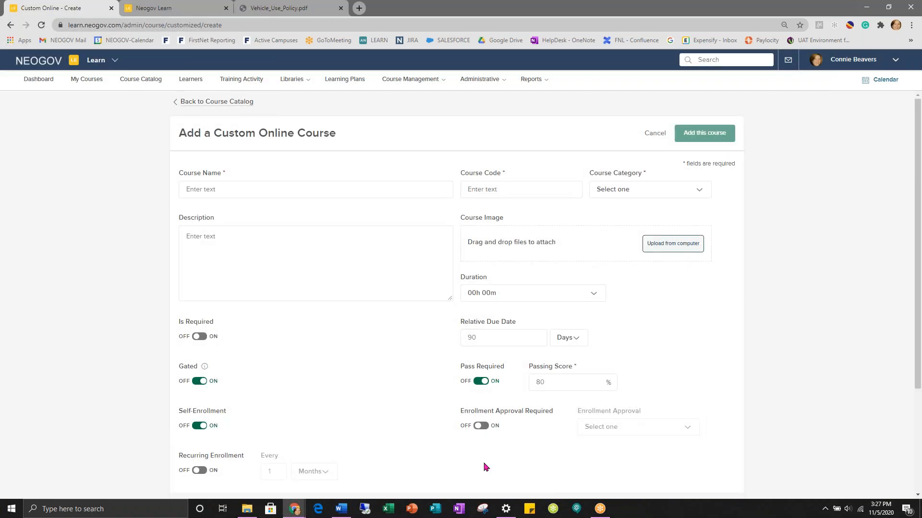
# - Enter course name 'Back Safety' and course code BS600099
pyautogui.click(251, 182)
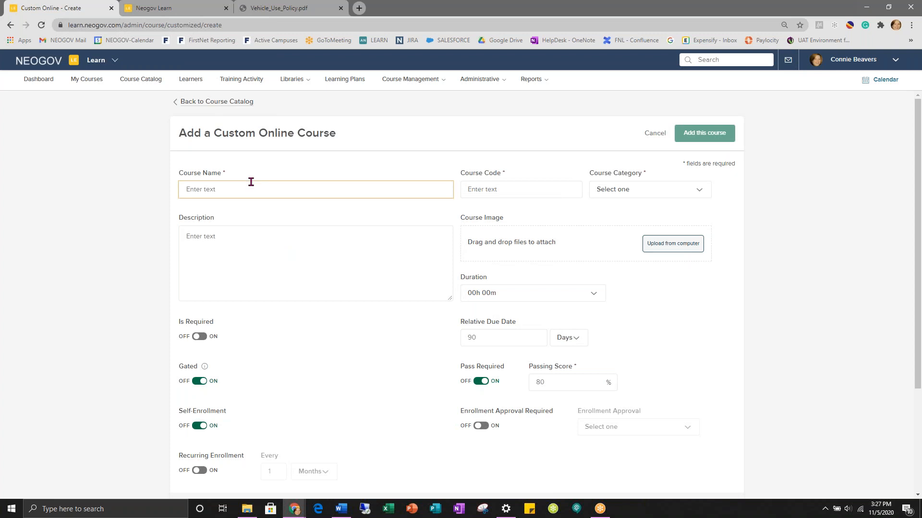
pyautogui.write('Back Safety')
pyautogui.click(538, 188)
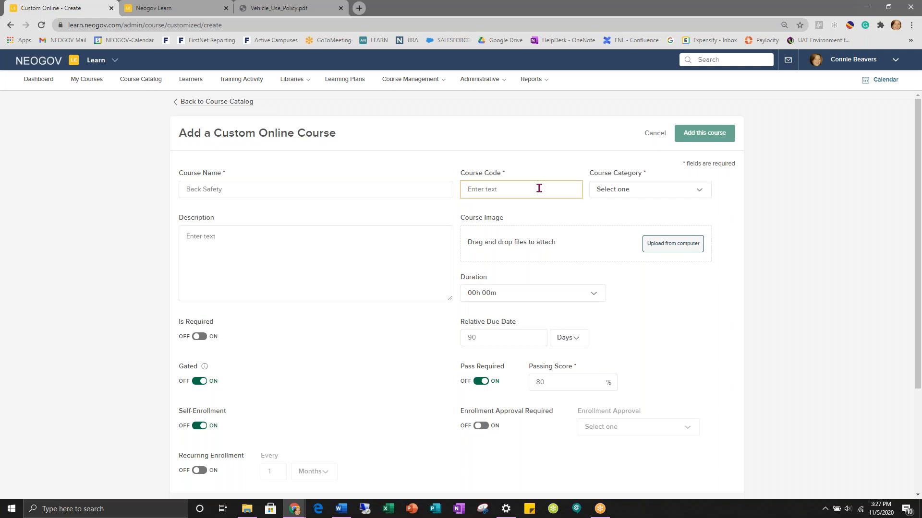
pyautogui.write('BS600099')
pyautogui.click(656, 193)
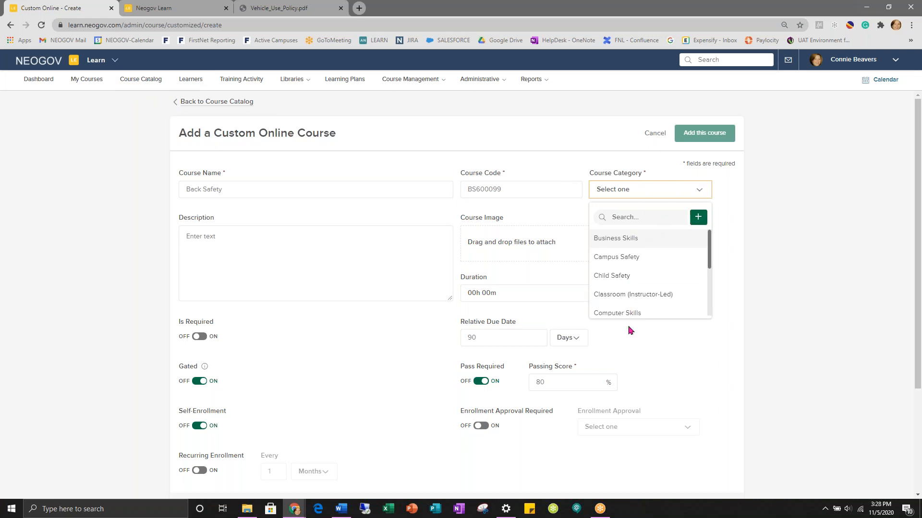
# - Cancel the new-category panel and choose Health & Safety as the course category
pyautogui.click(698, 216)
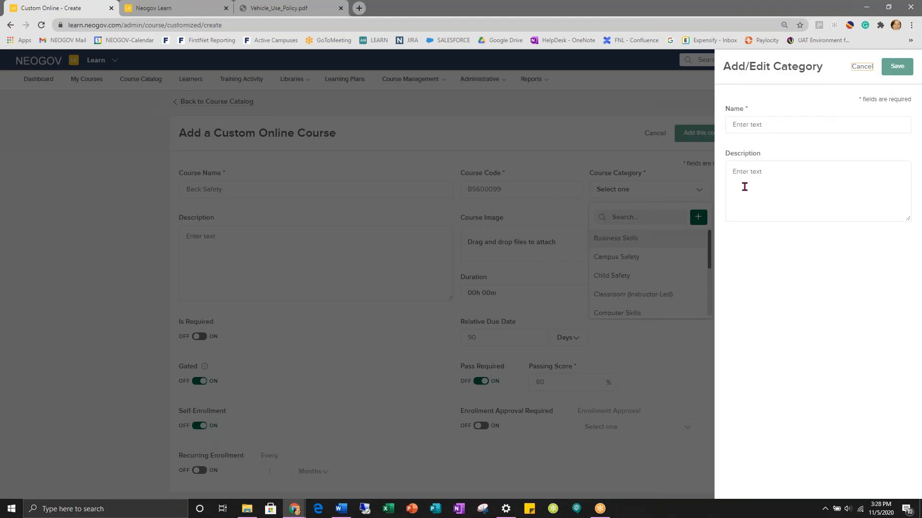
pyautogui.click(863, 66)
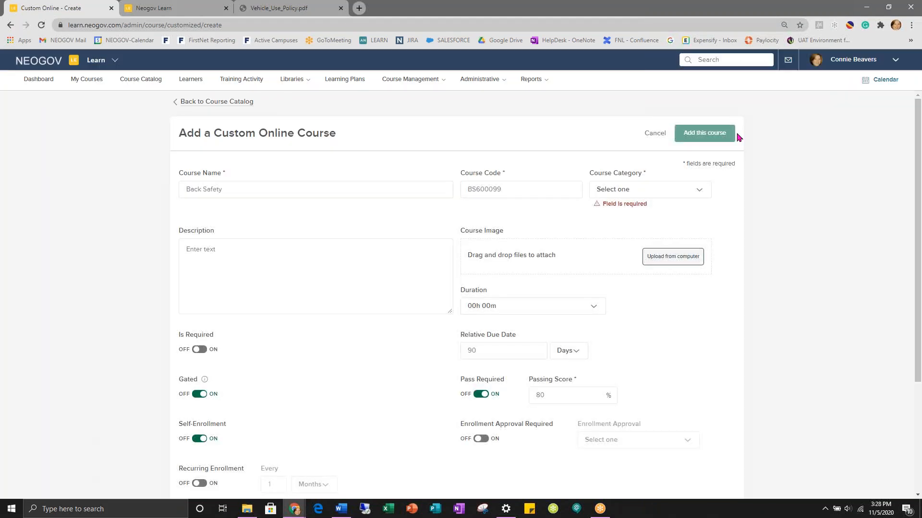
pyautogui.click(667, 191)
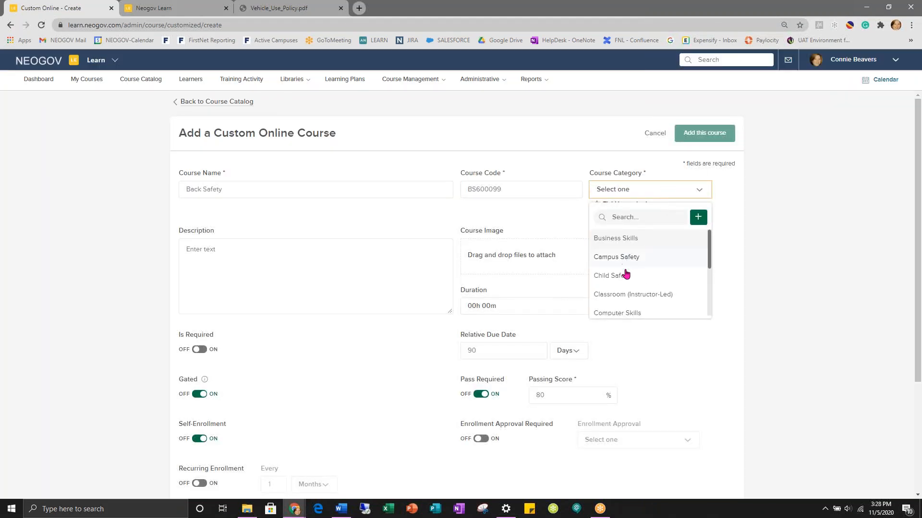
pyautogui.scroll(-2, 627, 286)
pyautogui.scroll(-2, 624, 288)
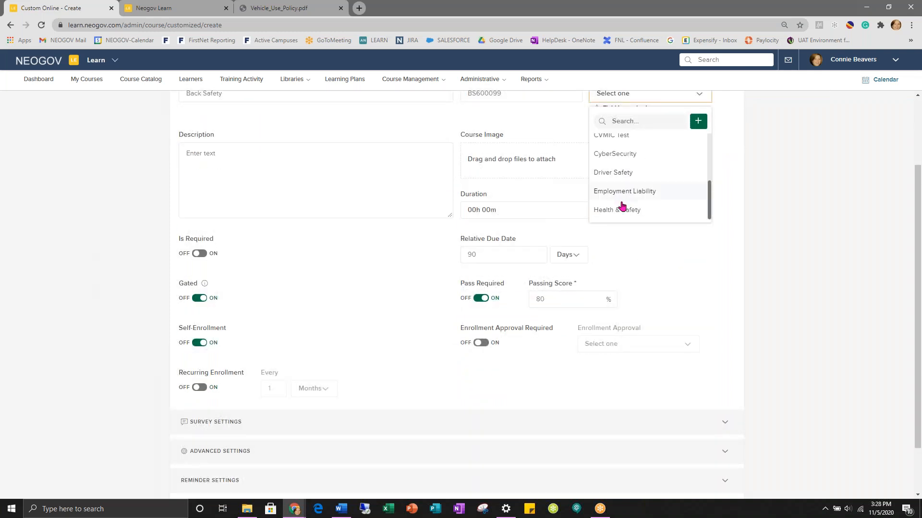
pyautogui.click(622, 208)
pyautogui.scroll(2, 628, 210)
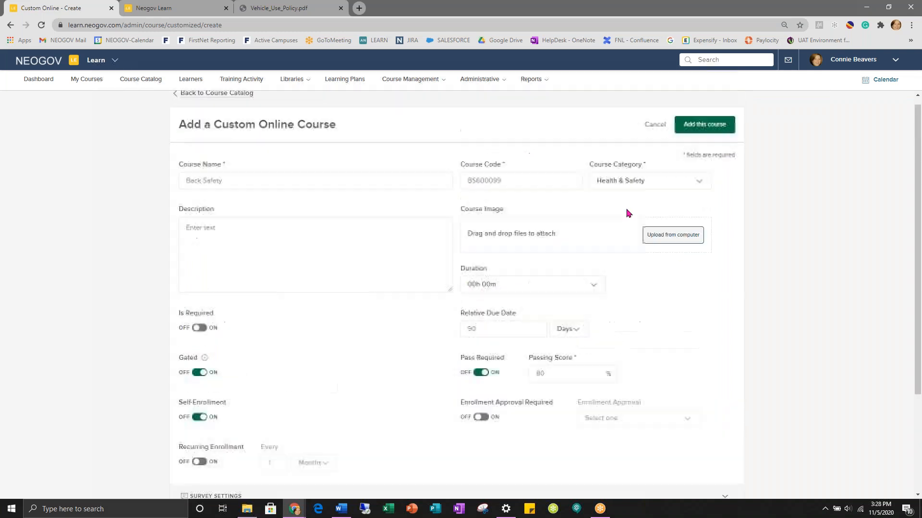
pyautogui.click(192, 236)
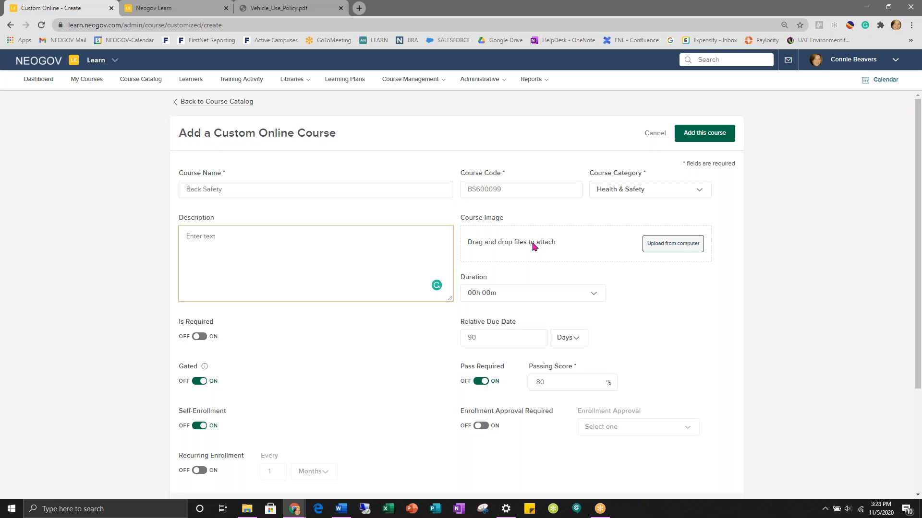
pyautogui.scroll(-1, 532, 246)
# - Set the course duration to 1 hour
pyautogui.click(593, 247)
pyautogui.click(479, 266)
pyautogui.click(662, 265)
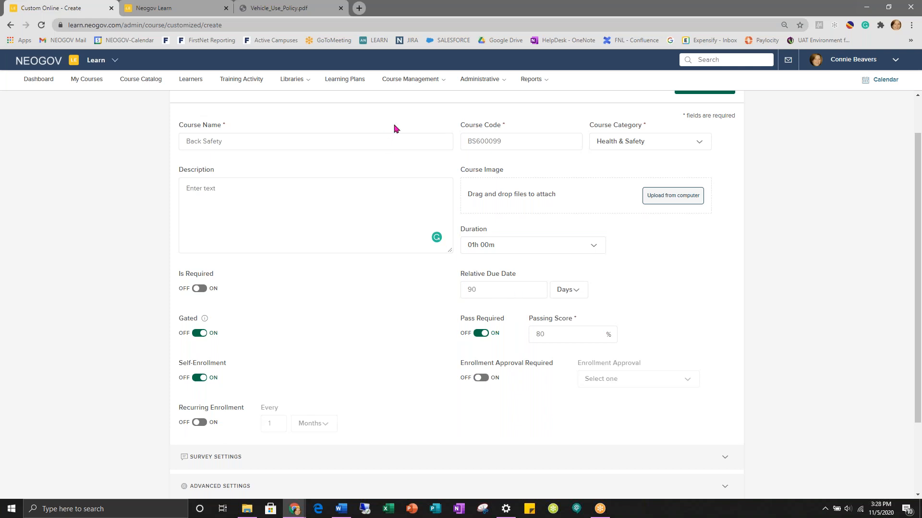
# - Review the remaining settings and create the Back Safety course
pyautogui.click(480, 80)
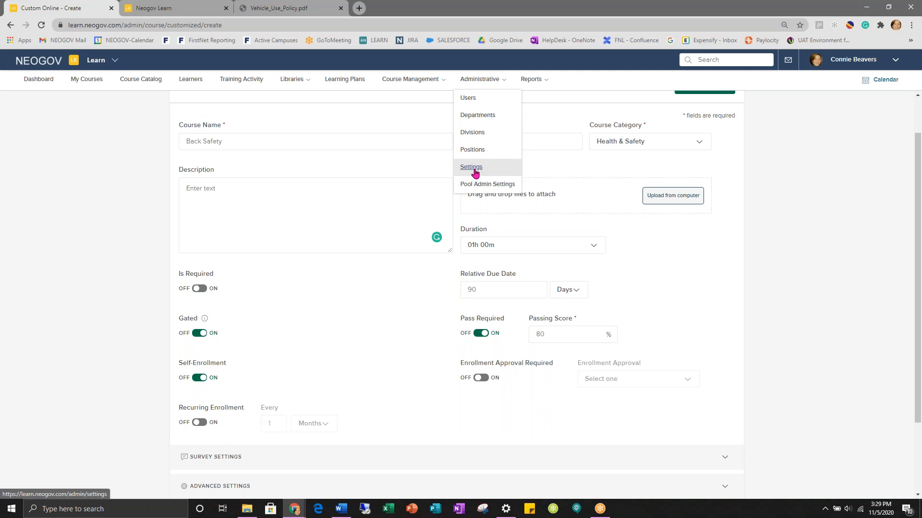
pyautogui.moveTo(486, 290)
pyautogui.mouseDown()
pyautogui.moveTo(456, 292)
pyautogui.moveTo(503, 296)
pyautogui.mouseUp()
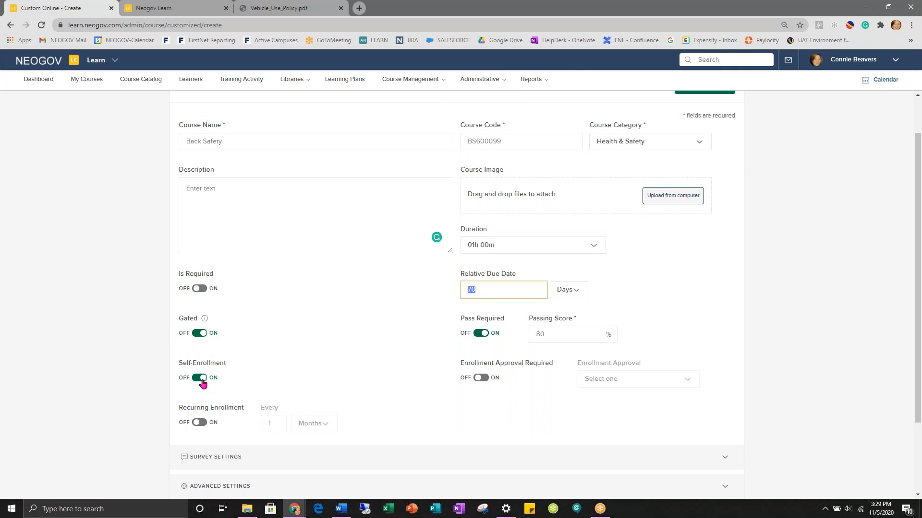
pyautogui.scroll(-2, 519, 409)
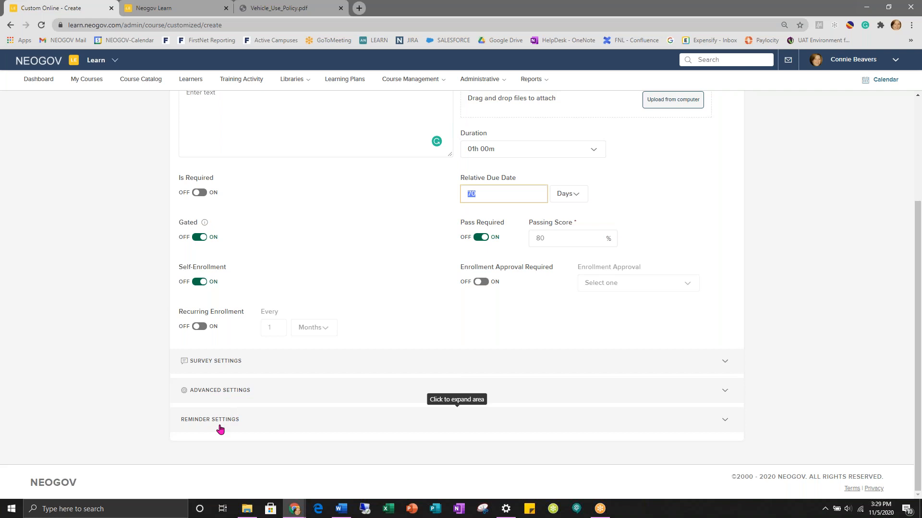
pyautogui.scroll(2, 319, 374)
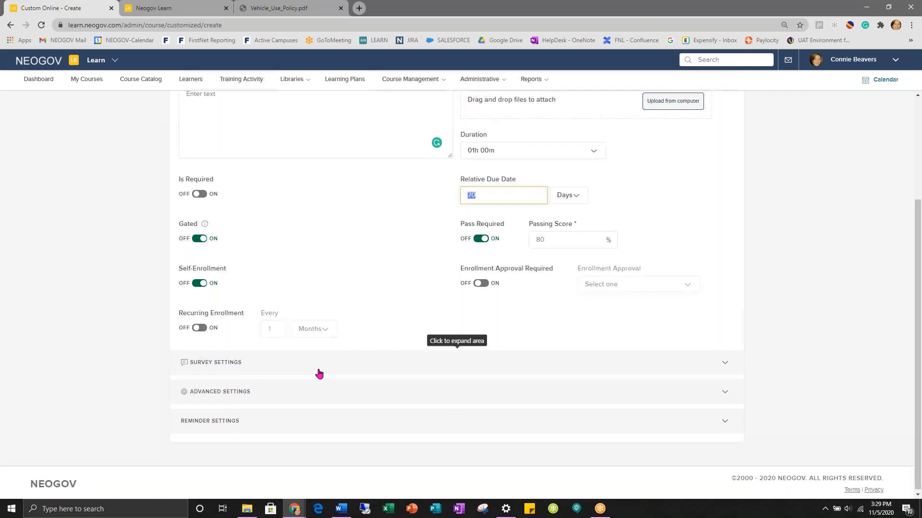
pyautogui.scroll(1, 319, 374)
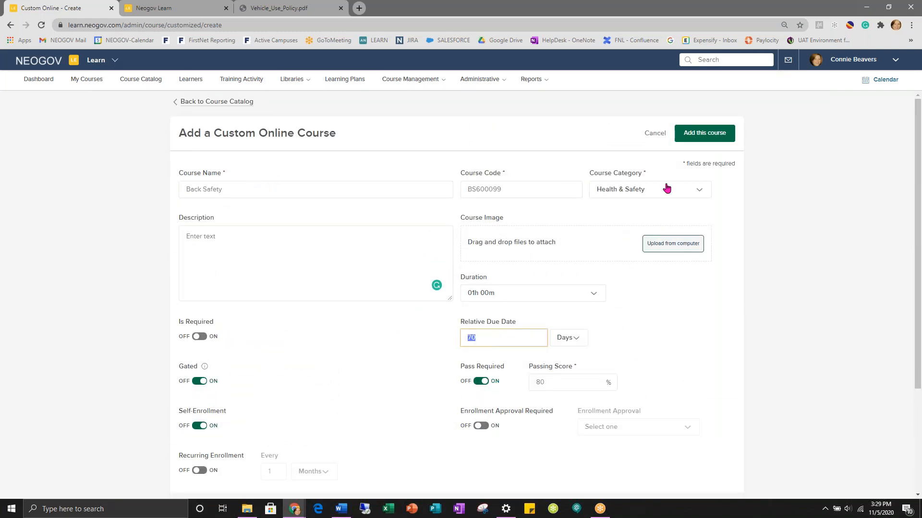
pyautogui.click(696, 137)
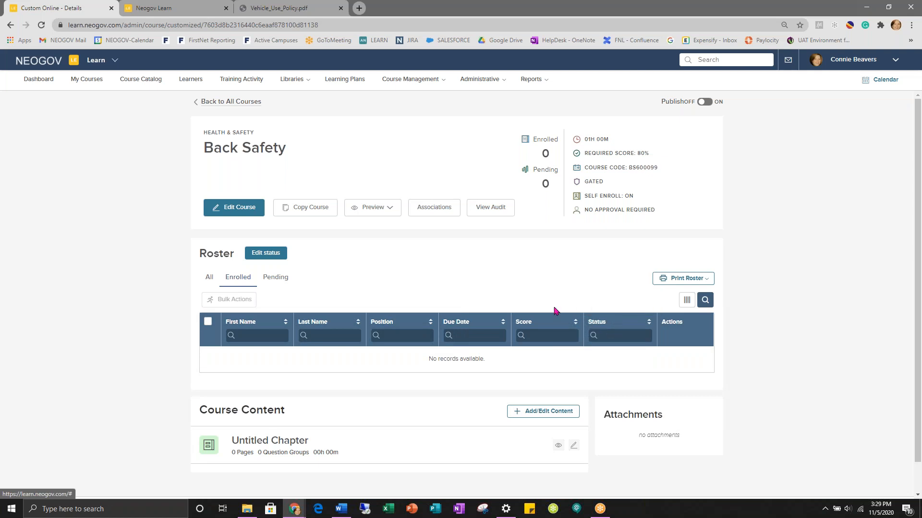
# - Scroll down to Course Content, showing one empty Untitled Chapter with 0 pages
pyautogui.scroll(-1, 531, 300)
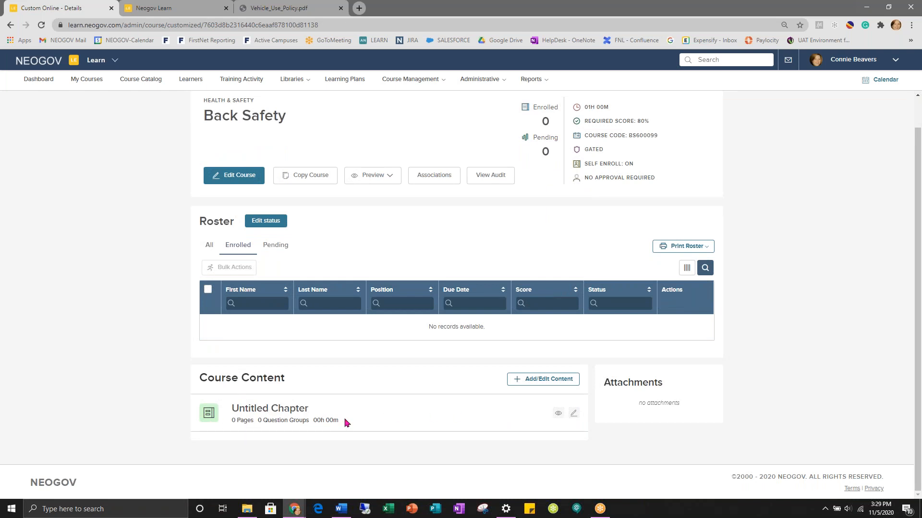
# - Rename Chapter 1 to 'Back Safety' and give it a dark blue chapter colour
pyautogui.click(545, 384)
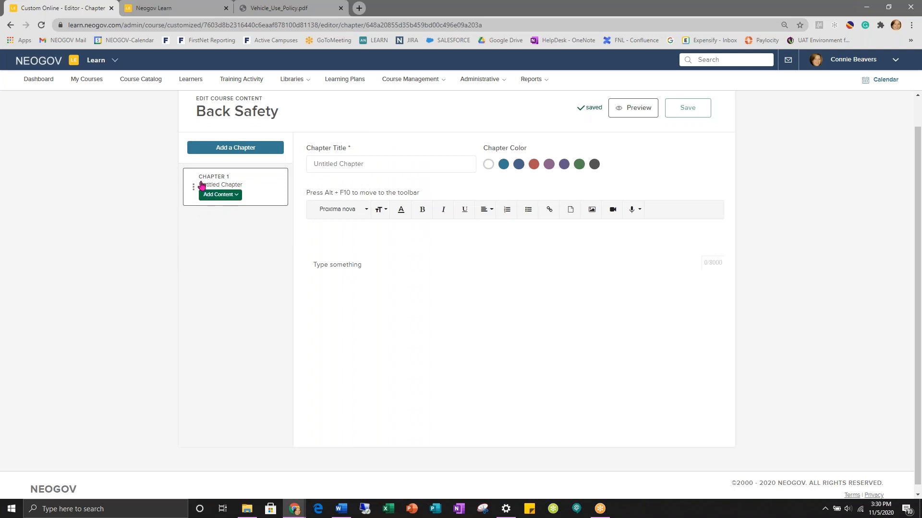
pyautogui.click(380, 158)
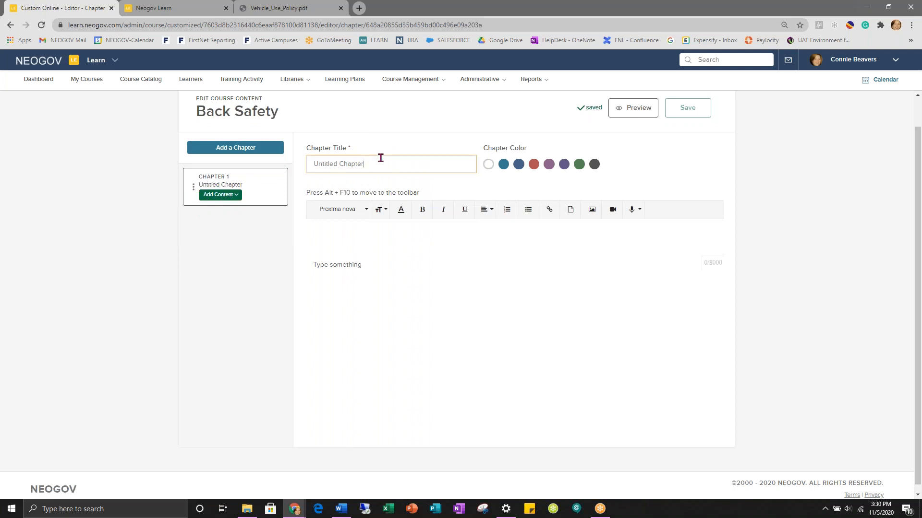
pyautogui.hotkey('ctrl', 'a')
pyautogui.write('Back Safety')
pyautogui.click(519, 164)
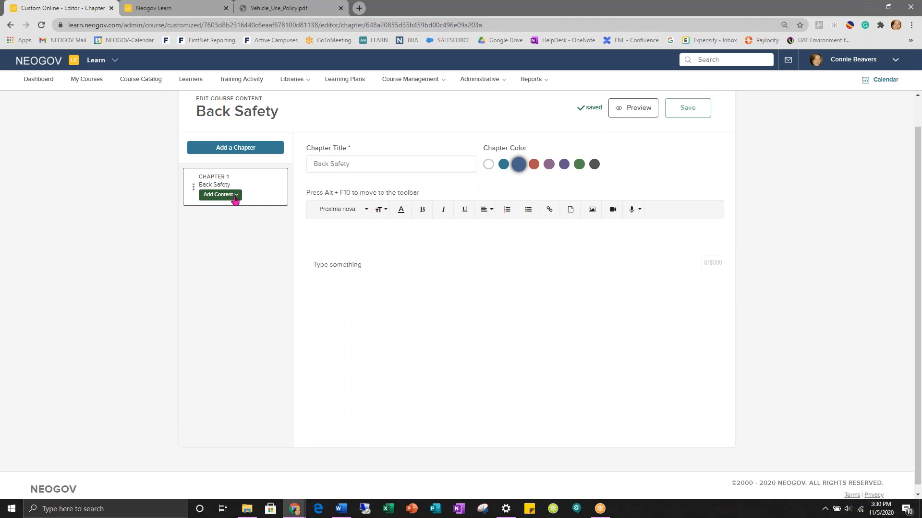
# - Check the chapter body placeholder text, then show the options for adding chapter content
pyautogui.moveTo(368, 262); pyautogui.dragTo(299, 265)
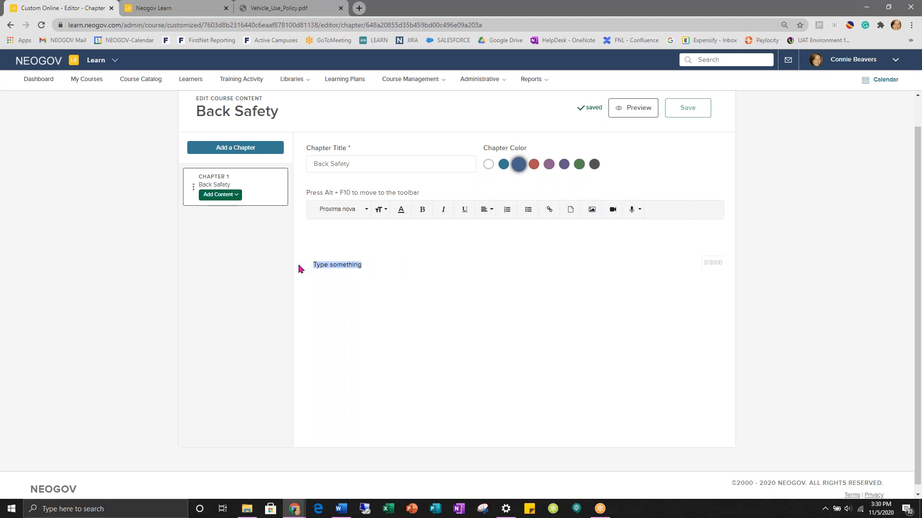
pyautogui.scroll(-1, 299, 269)
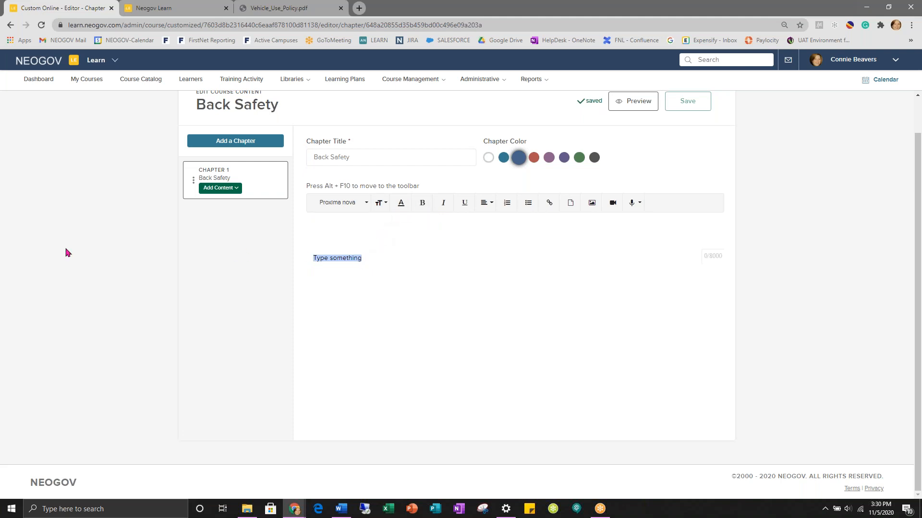
pyautogui.click(424, 264)
pyautogui.click(222, 192)
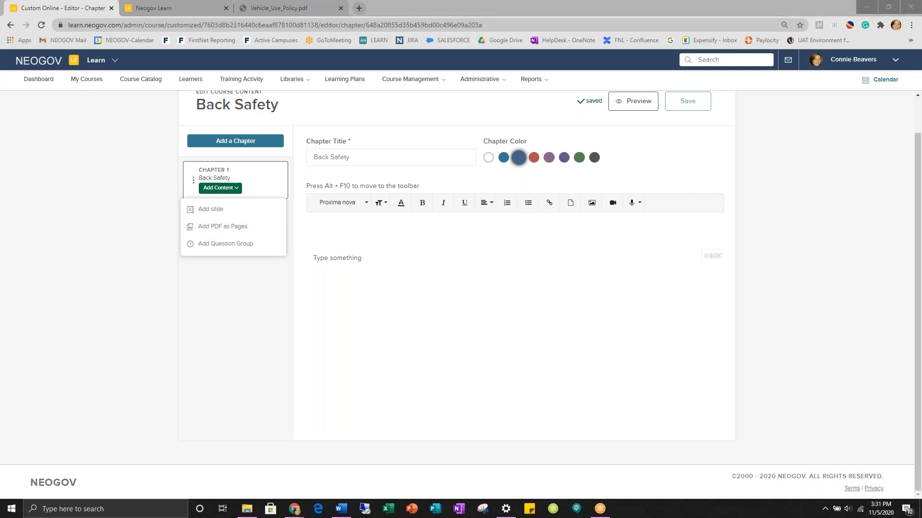
# - Upload Vehicle_Use_Policy.pdf as chapter pages and review the resulting slides
pyautogui.click(210, 228)
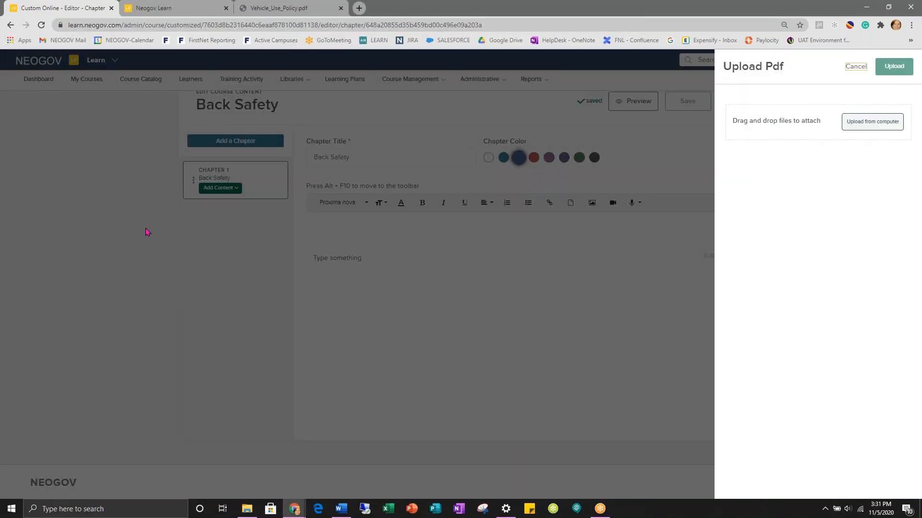
pyautogui.moveTo(0, 225); pyautogui.dragTo(799, 132)
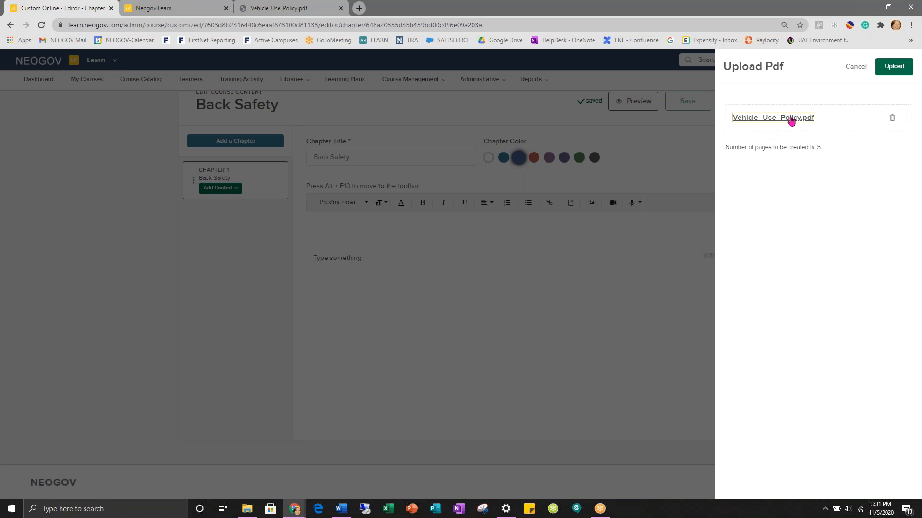
pyautogui.click(888, 70)
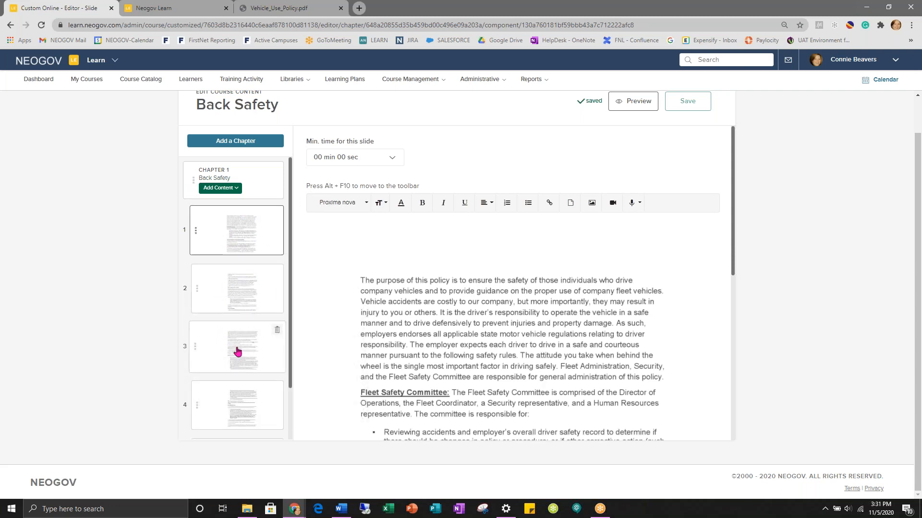
pyautogui.scroll(-2, 477, 282)
pyautogui.scroll(-5, 477, 282)
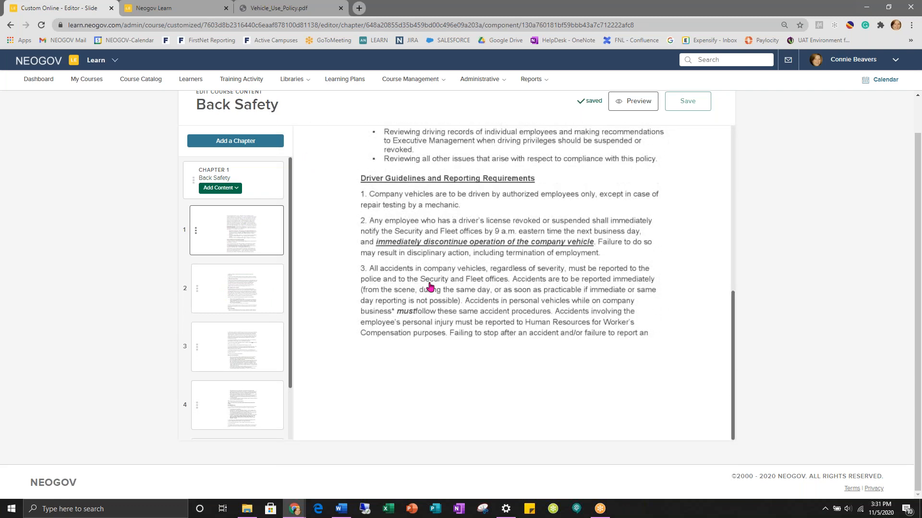
pyautogui.scroll(-1, 278, 331)
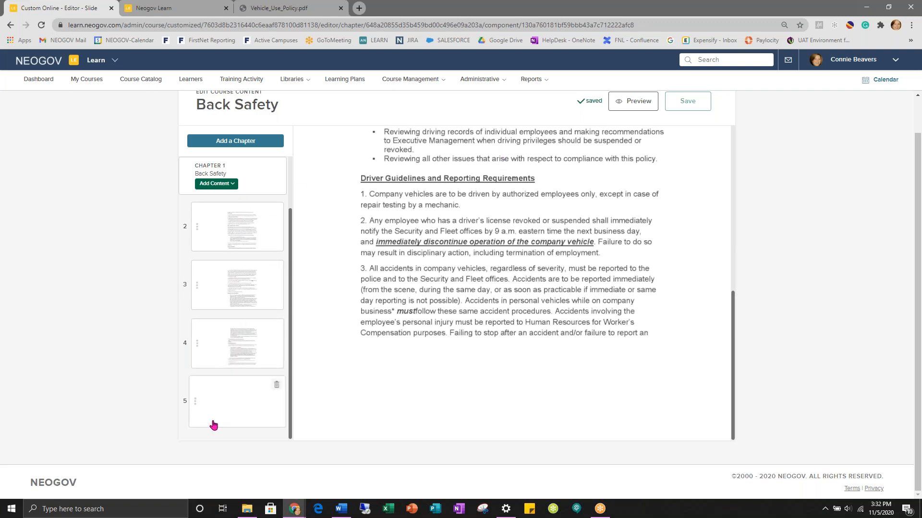
# - Delete the blank fifth slide and move slide 2 above slide 1
pyautogui.click(218, 406)
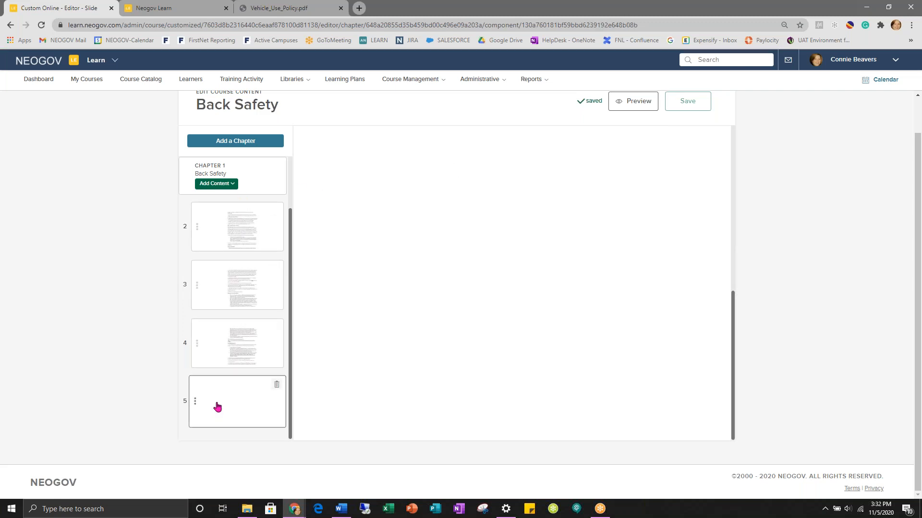
pyautogui.click(278, 390)
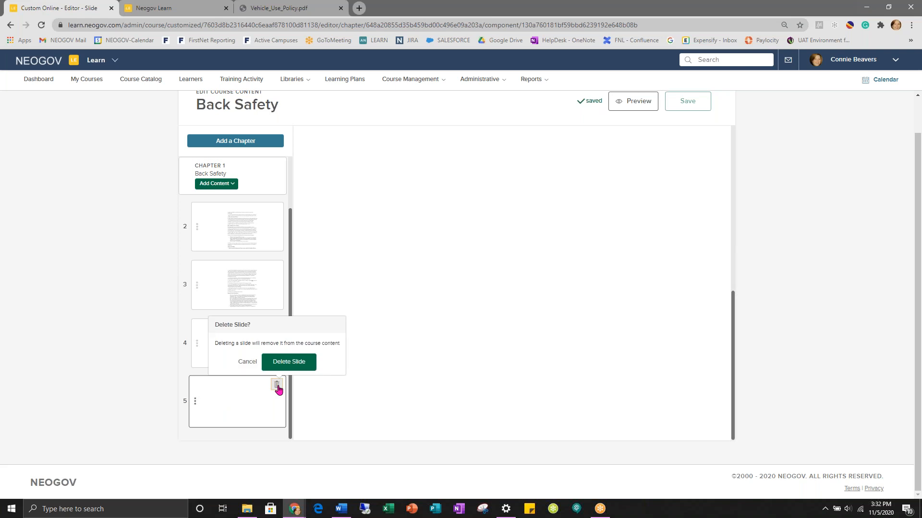
pyautogui.click(288, 361)
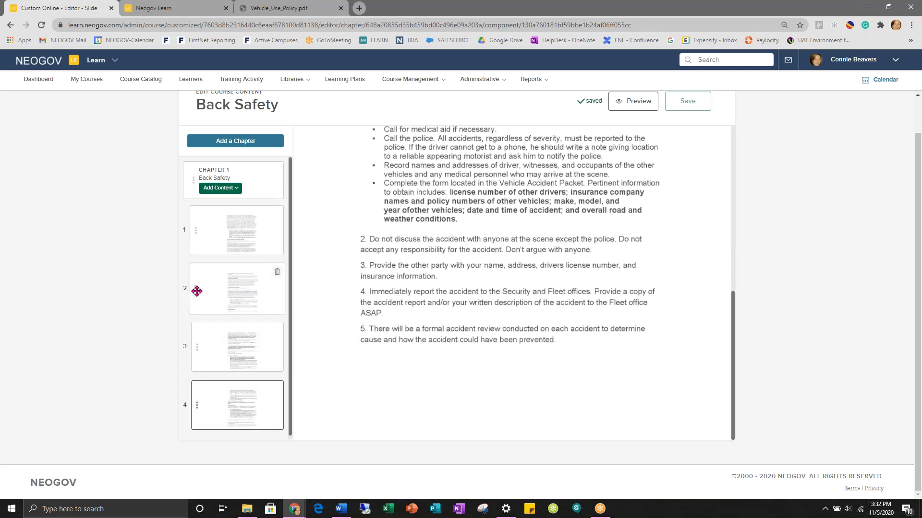
pyautogui.moveTo(197, 292); pyautogui.dragTo(190, 207)
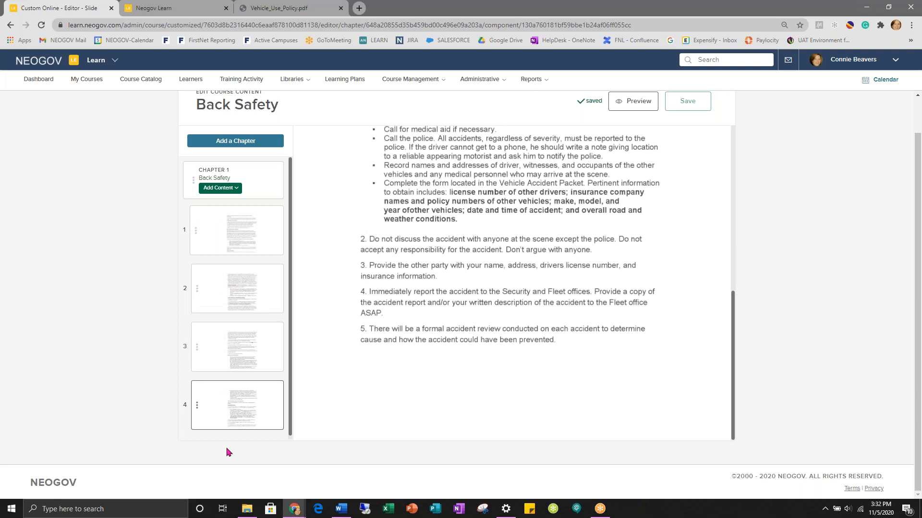
# - Add a new blank slide to the Back Safety chapter and move it to the front
pyautogui.click(217, 189)
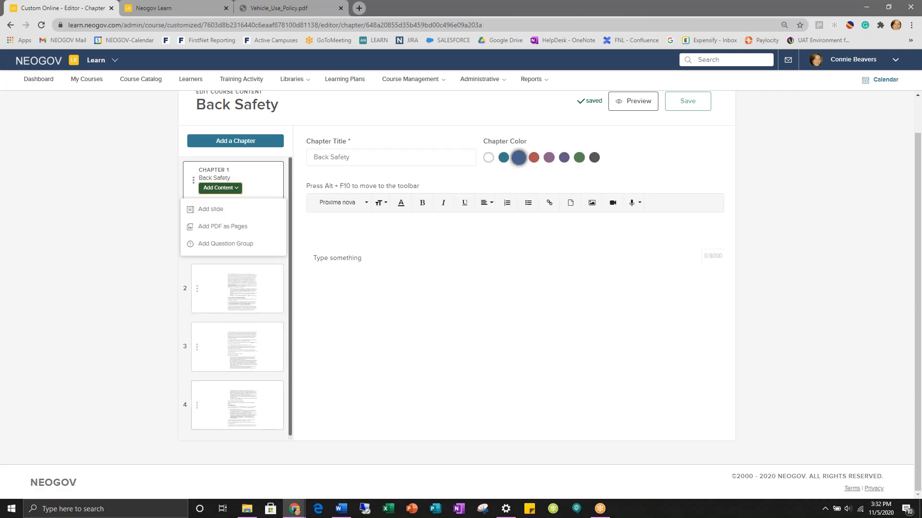
pyautogui.click(214, 214)
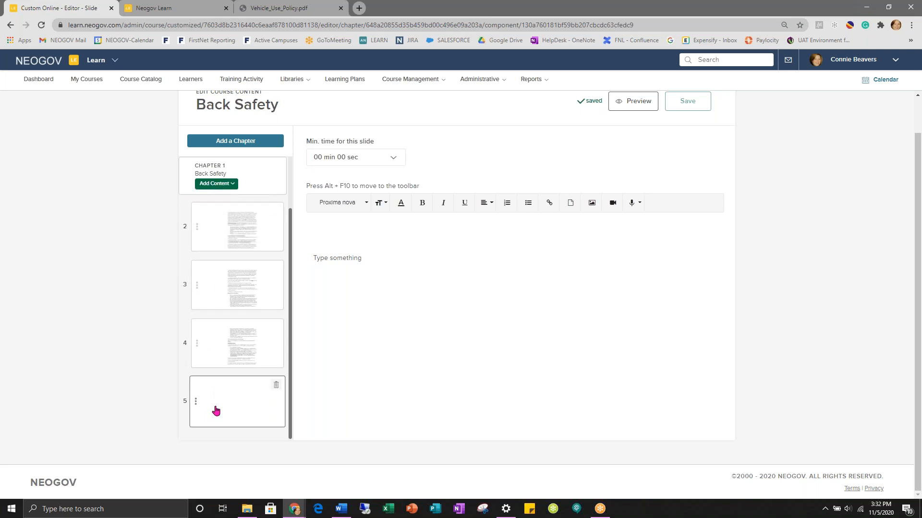
pyautogui.moveTo(196, 401); pyautogui.dragTo(185, 192)
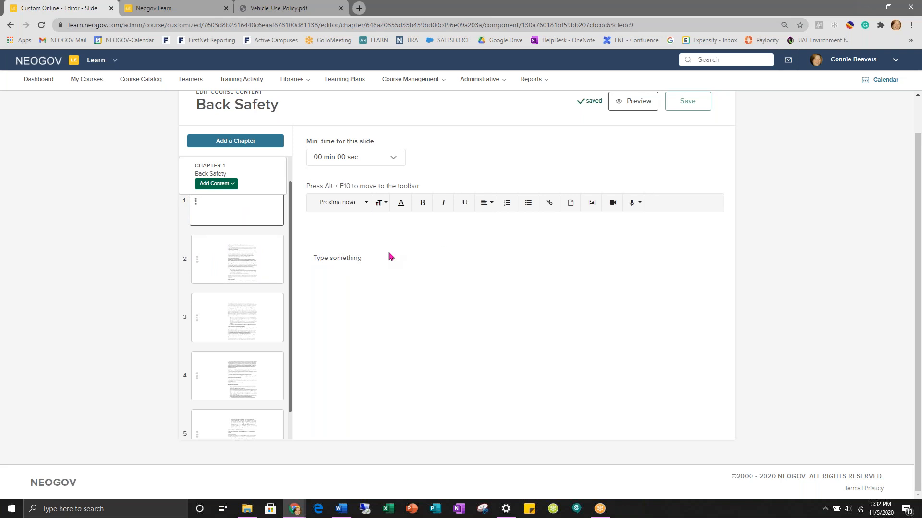
# - Go back to the course editor and bring up the insert-image panel for the new first slide
pyautogui.moveTo(8, 189); pyautogui.dragTo(432, 326)
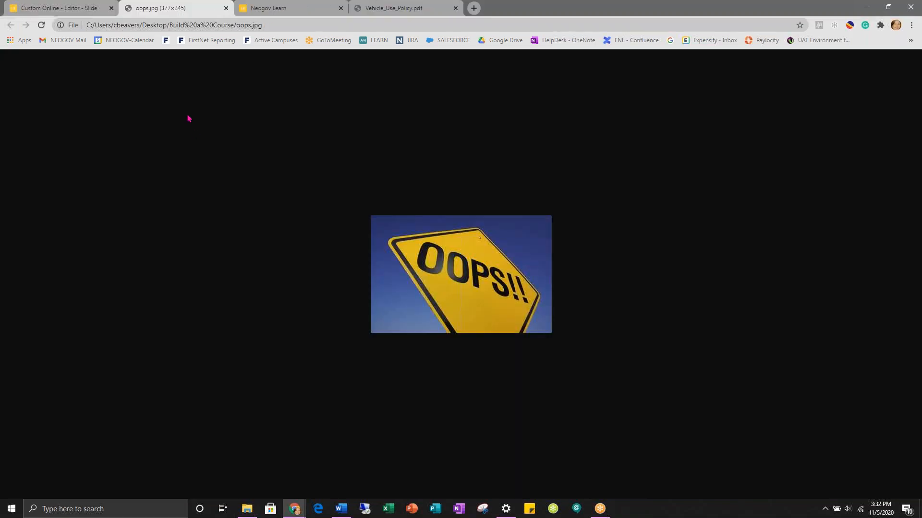
pyautogui.click(63, 7)
pyautogui.click(591, 203)
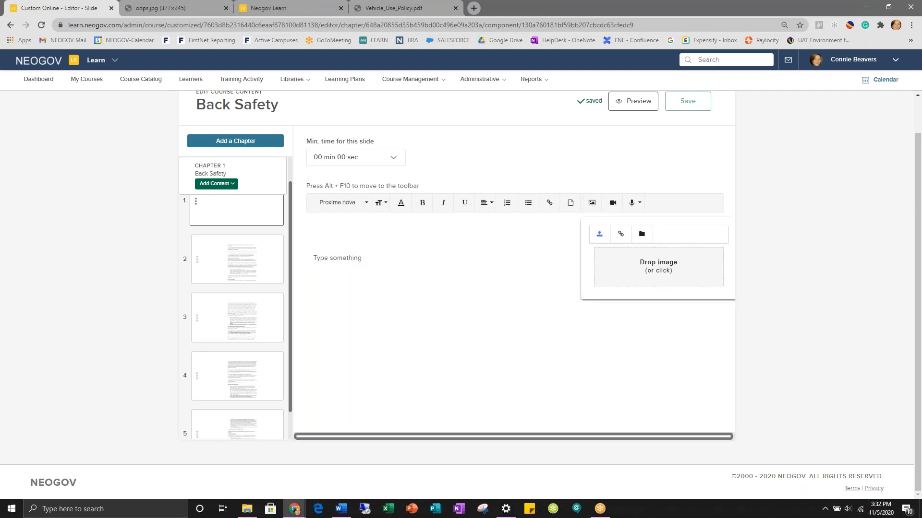
# - Drop oops.jpg onto the first slide, then check the video upload option without adding a video
pyautogui.moveTo(2, 255); pyautogui.dragTo(669, 277)
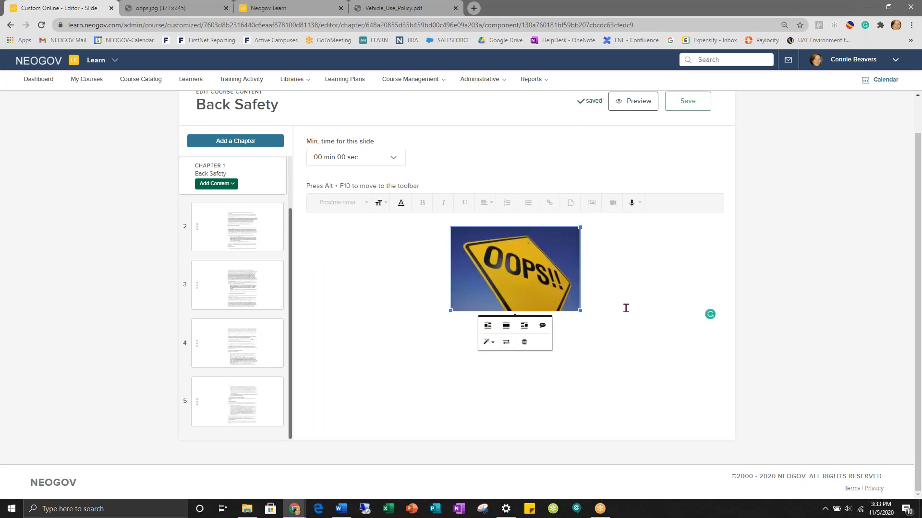
pyautogui.click(598, 304)
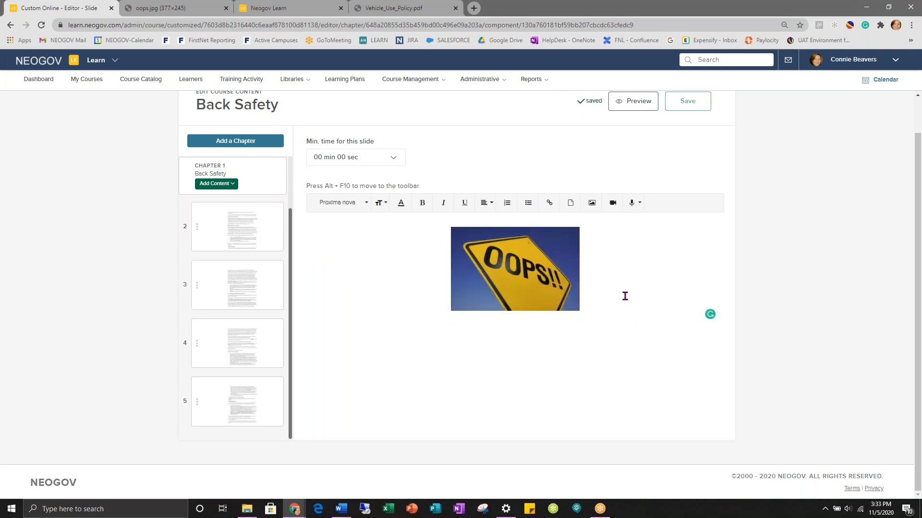
pyautogui.click(613, 203)
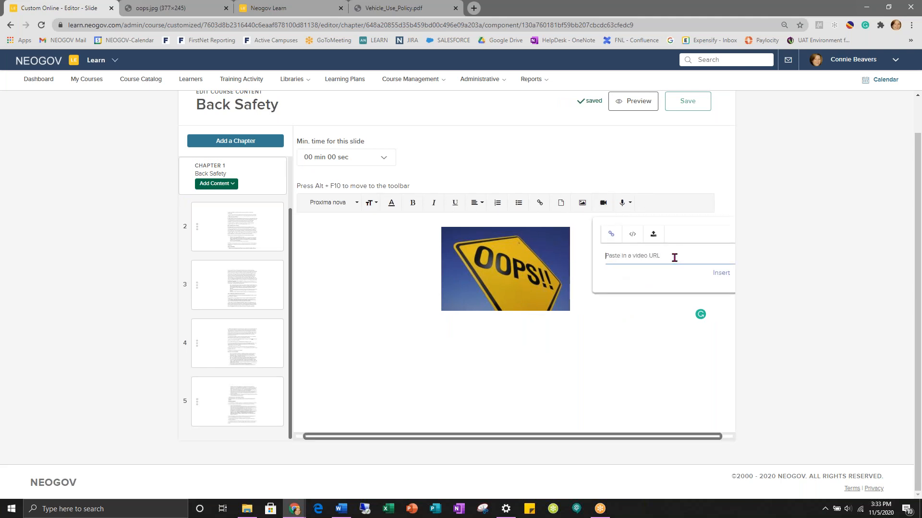
pyautogui.click(653, 234)
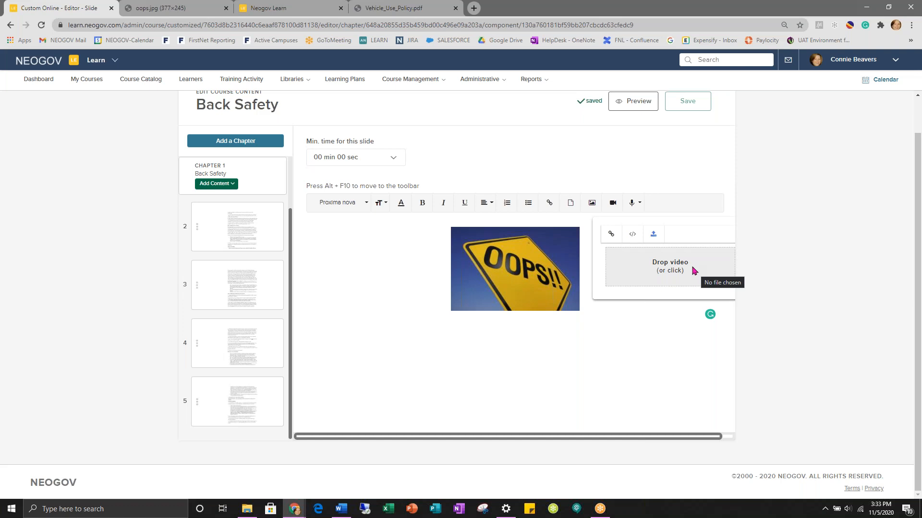
pyautogui.click(324, 267)
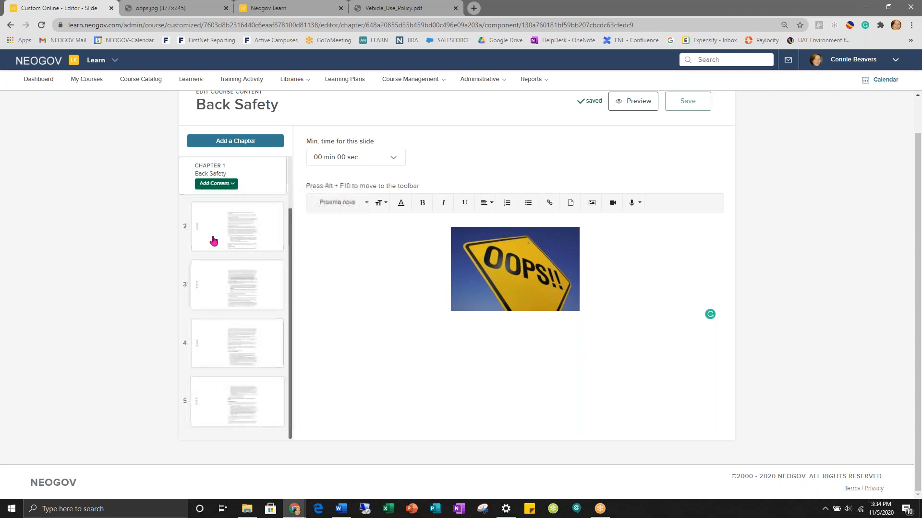
pyautogui.click(217, 185)
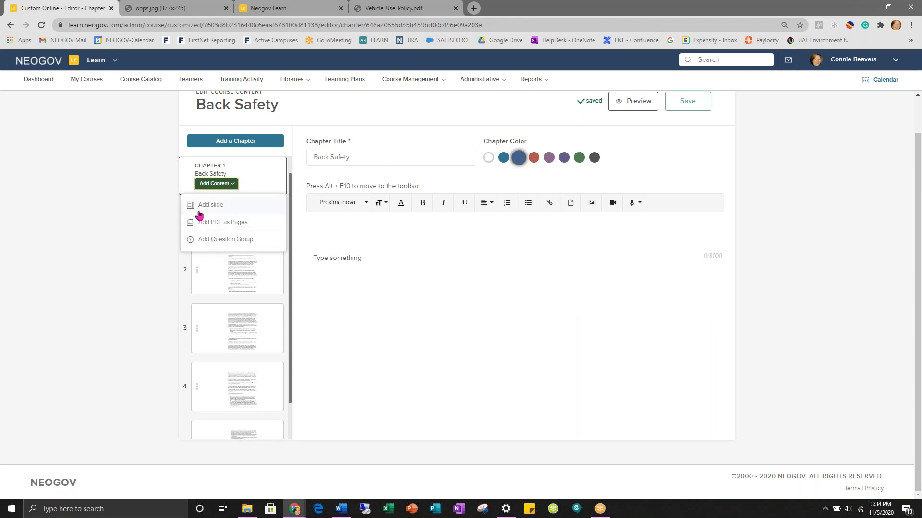
# - Add a Question Group to Chapter 1 and open the Add Your Question form
pyautogui.click(215, 244)
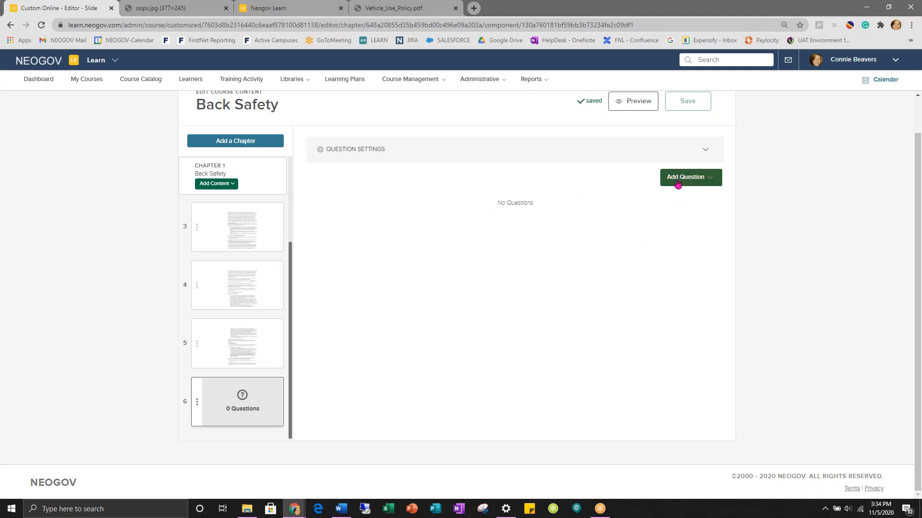
pyautogui.click(692, 184)
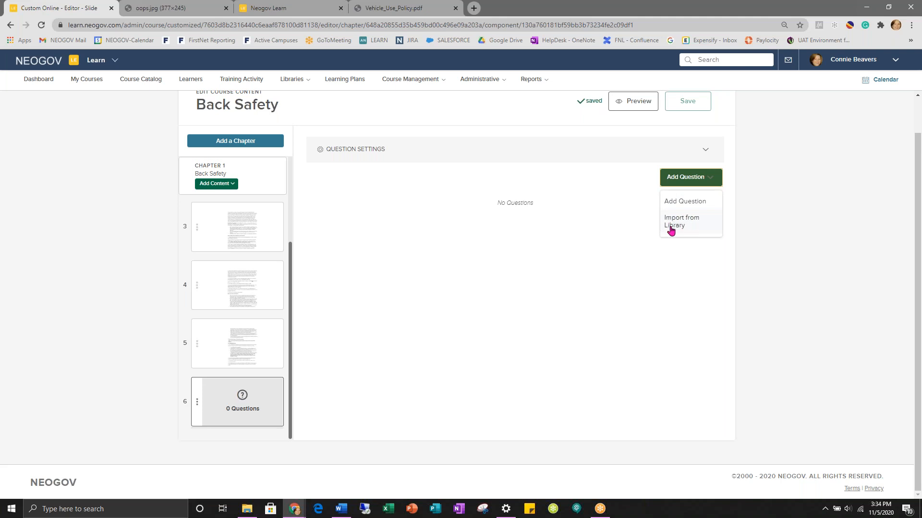
pyautogui.moveTo(284, 83)
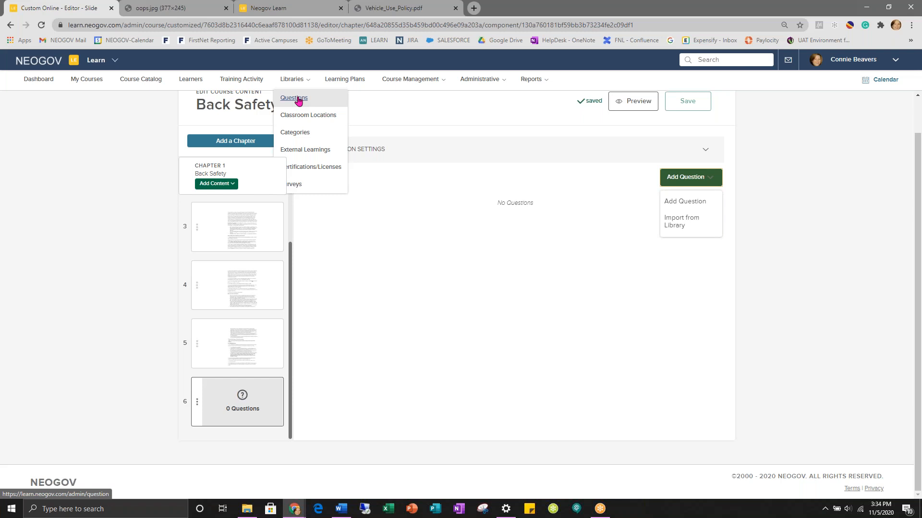
pyautogui.click(670, 321)
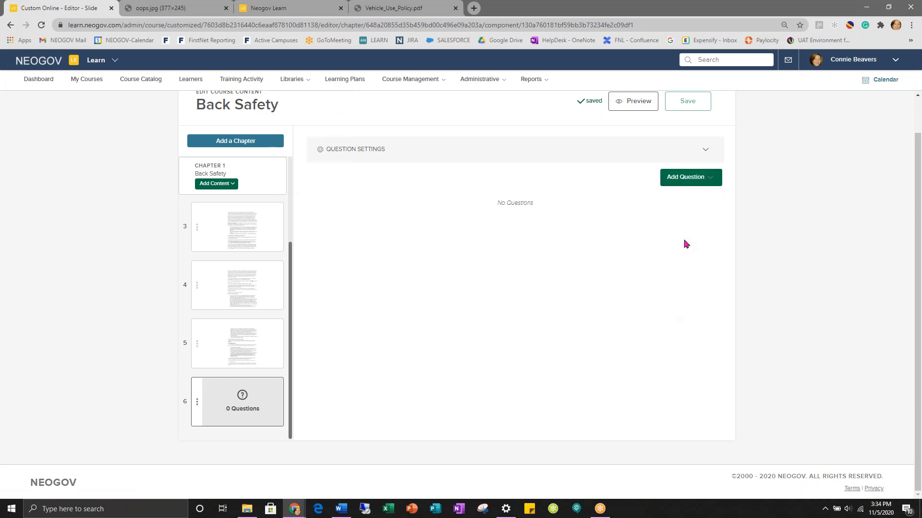
pyautogui.click(681, 184)
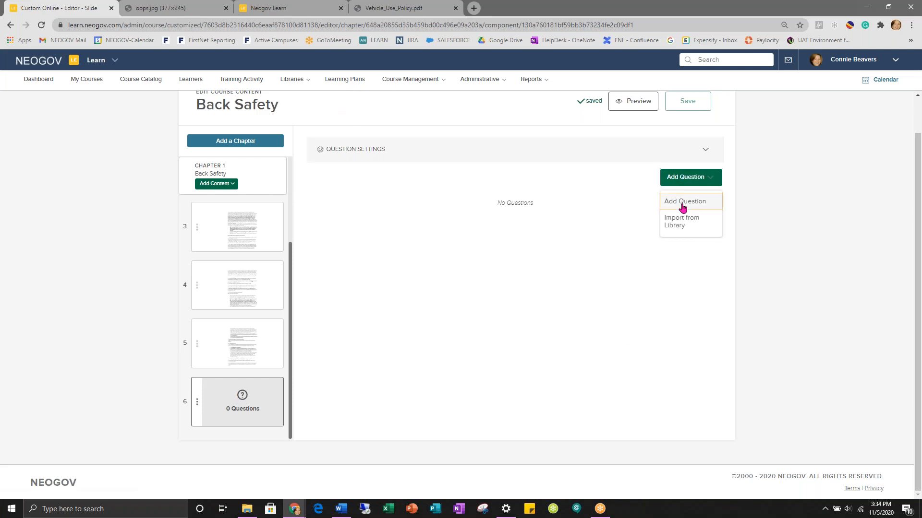
pyautogui.click(683, 205)
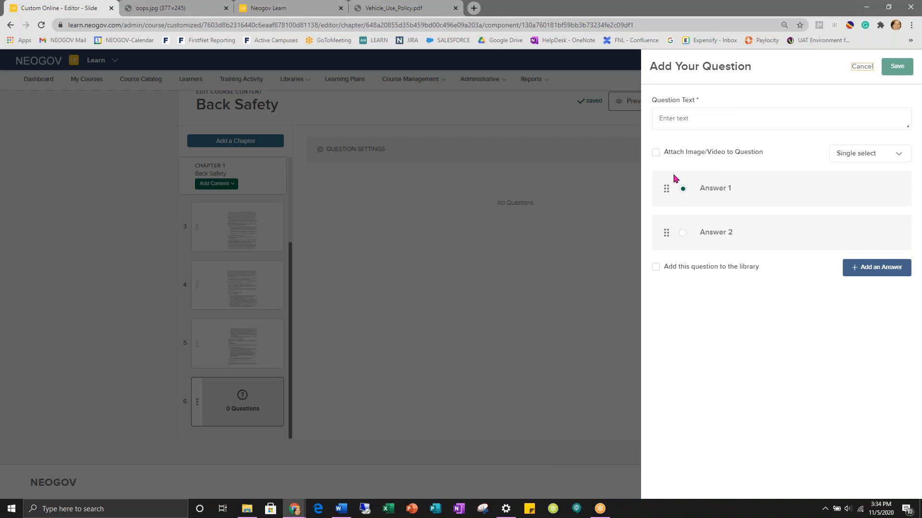
# - Draft the question 'What color is the sky' with answers Blue, Red and Green
pyautogui.click(663, 121)
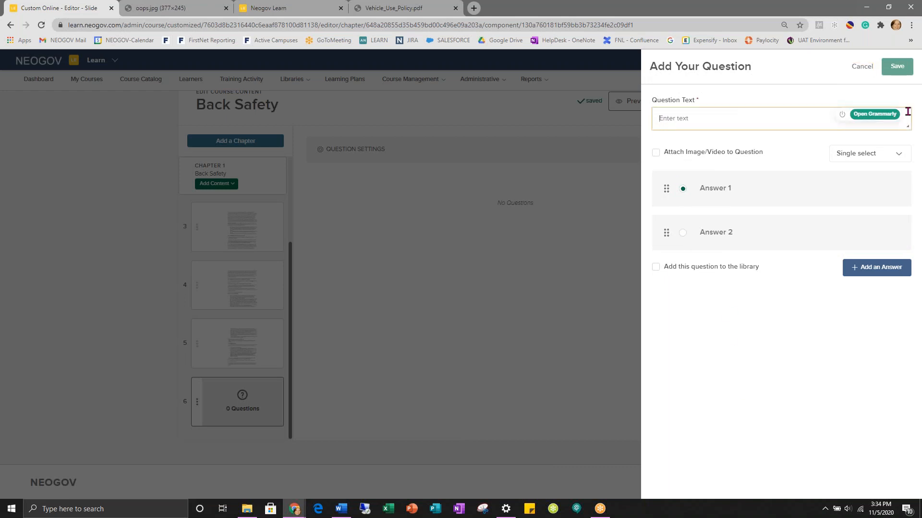
pyautogui.write('What color is the sky?')
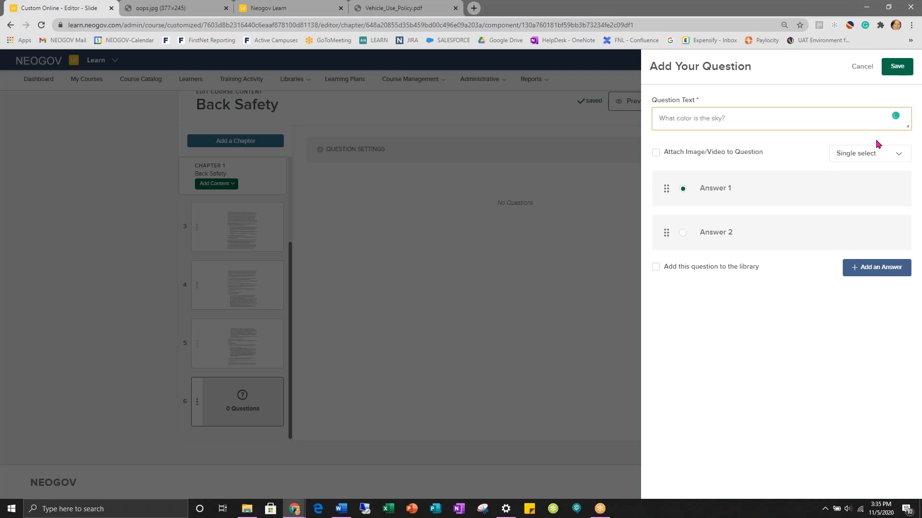
pyautogui.click(705, 189)
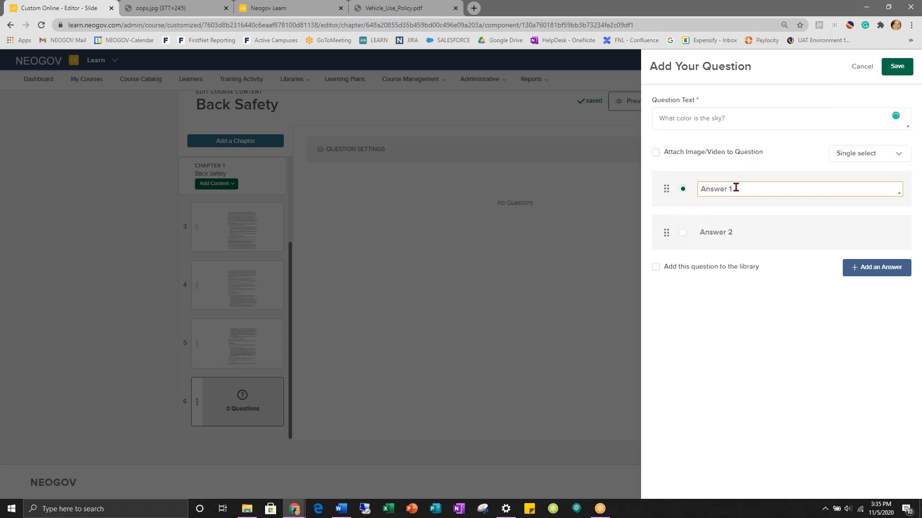
pyautogui.hotkey('ctrl', 'a')
pyautogui.write('B')
pyautogui.click(750, 230)
pyautogui.moveTo(749, 230); pyautogui.dragTo(697, 233)
pyautogui.write('Red')
pyautogui.click(885, 270)
pyautogui.click(732, 276)
pyautogui.hotkey('ctrl', 'a')
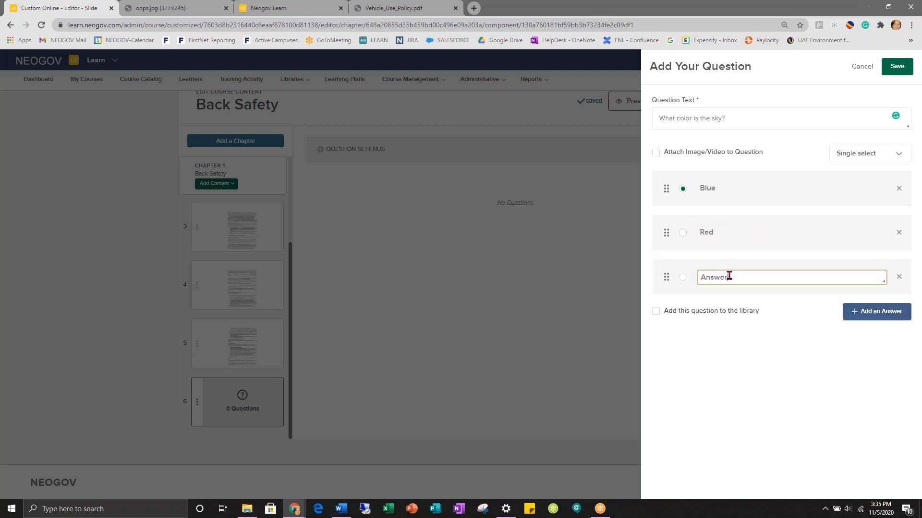
pyautogui.write('Green')
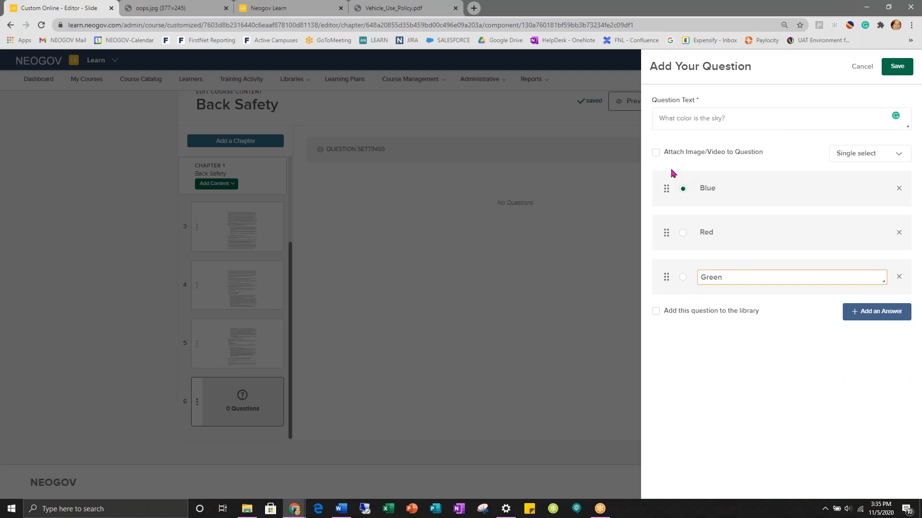
# - Reorder the answers, mark Blue as correct, try the media and type options, then discard the draft
pyautogui.click(682, 232)
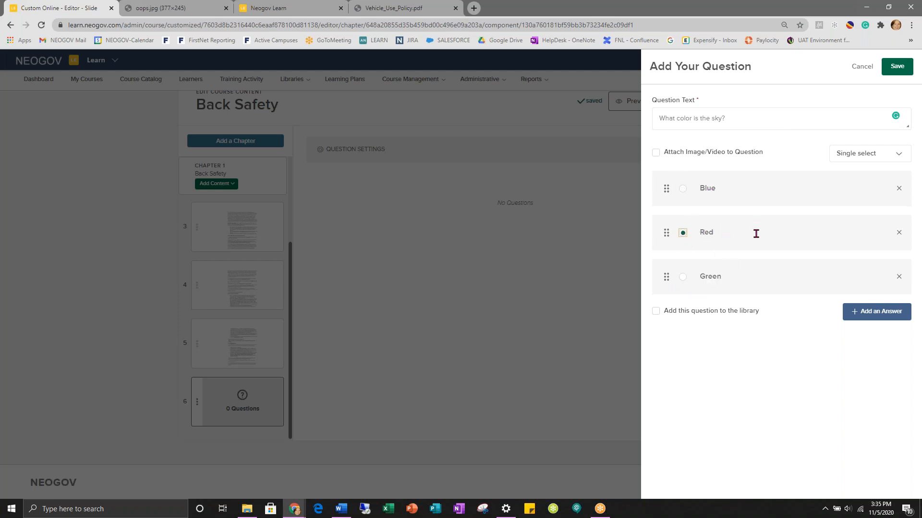
pyautogui.moveTo(663, 233); pyautogui.dragTo(655, 187)
pyautogui.click(683, 234)
pyautogui.click(655, 154)
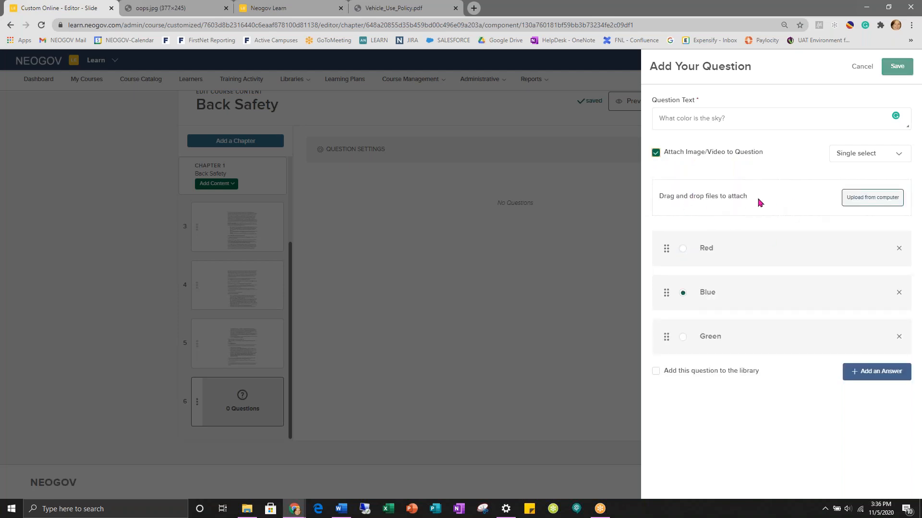
pyautogui.click(655, 155)
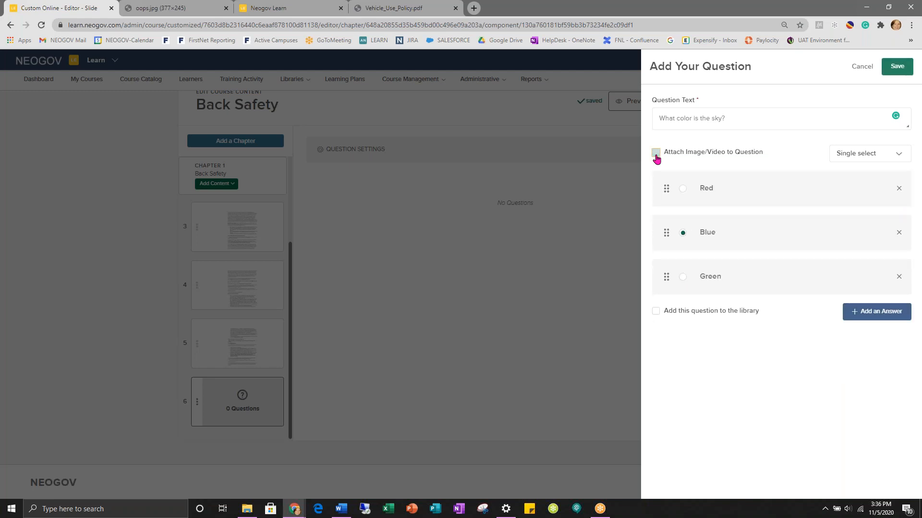
pyautogui.click(893, 159)
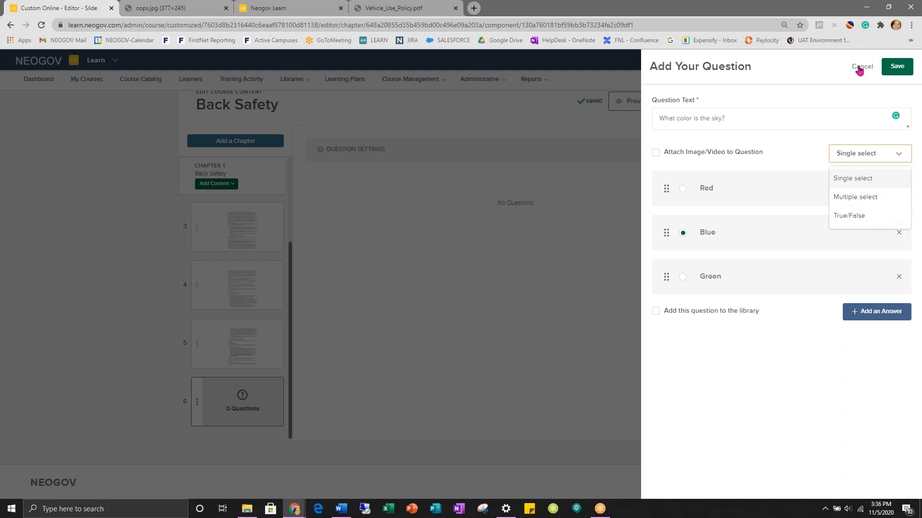
pyautogui.click(859, 70)
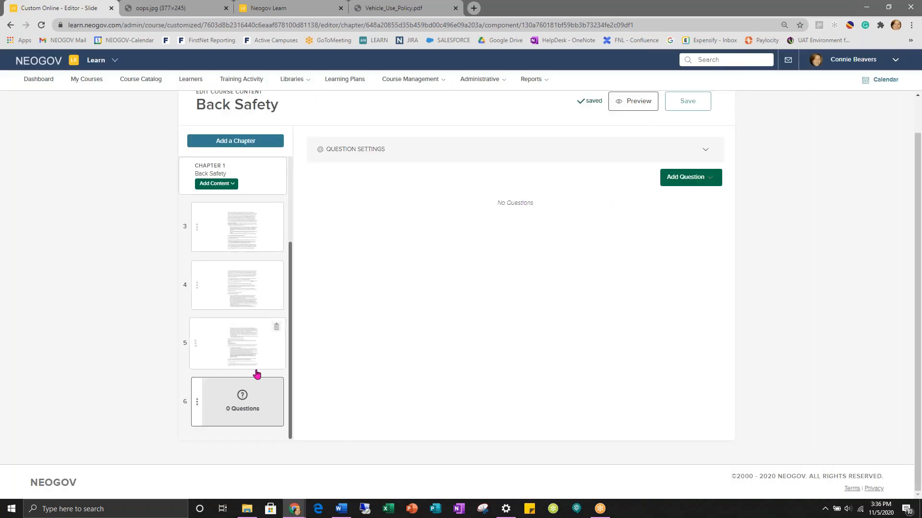
# - Add the question 'What color is the sky' again and save it to the group
pyautogui.click(700, 182)
pyautogui.click(674, 203)
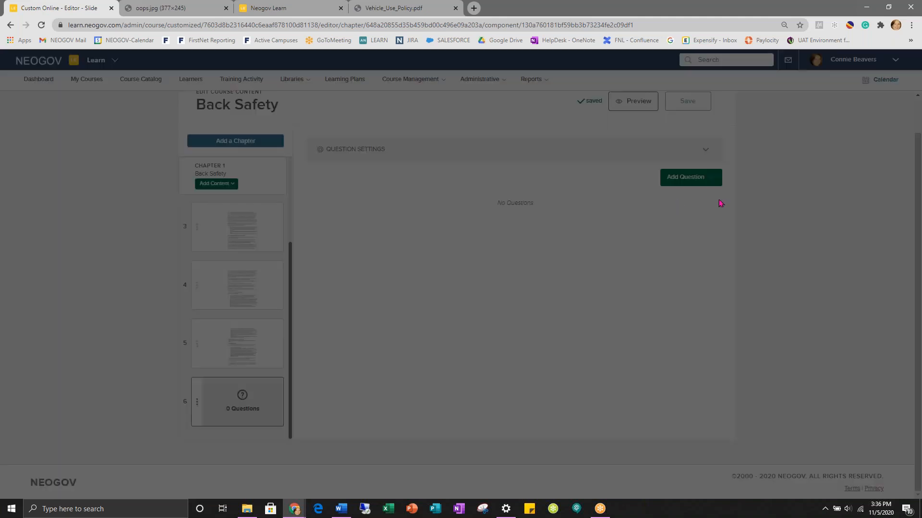
pyautogui.click(689, 118)
pyautogui.write('What color is the sky')
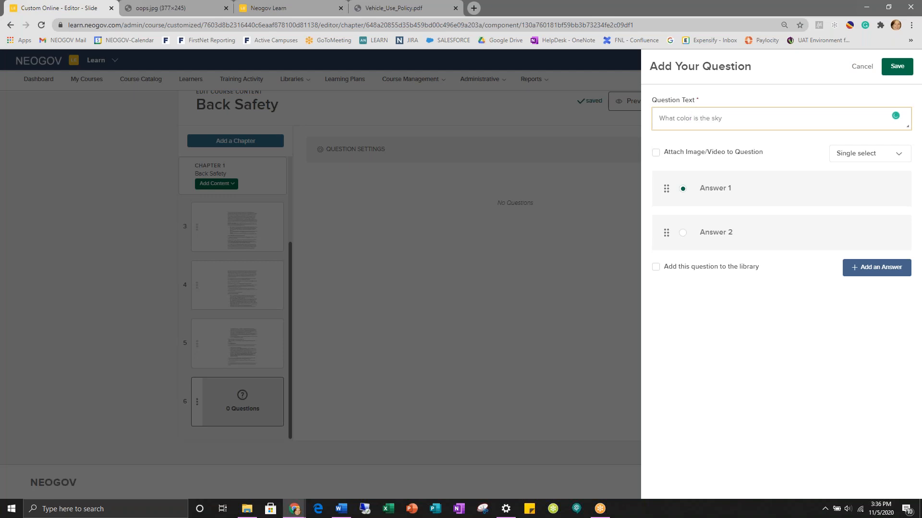
pyautogui.click(897, 66)
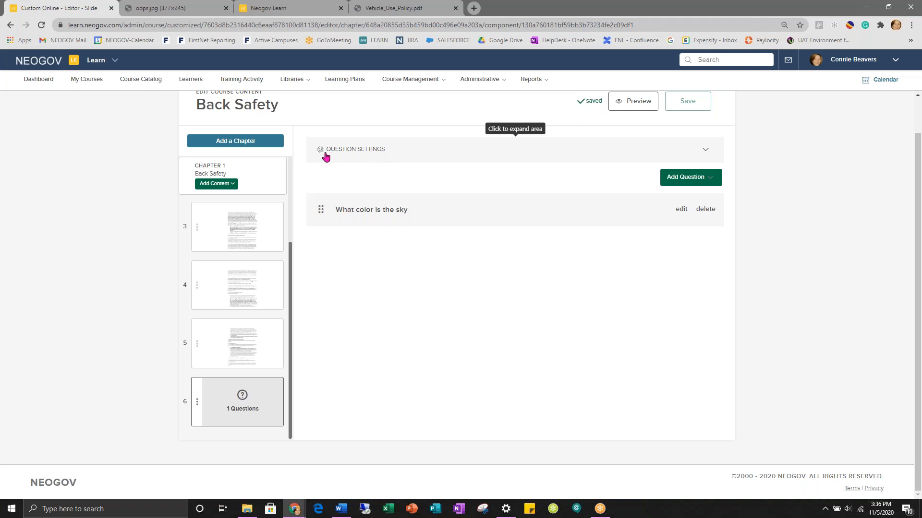
# - Set the question group's Question Type to Scored and switch Randomize ON
pyautogui.click(404, 157)
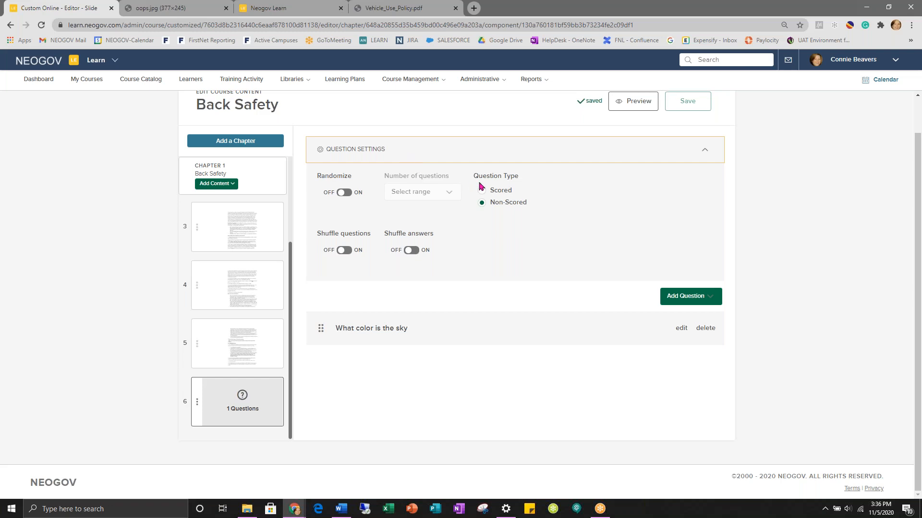
pyautogui.click(481, 201)
pyautogui.moveTo(279, 381)
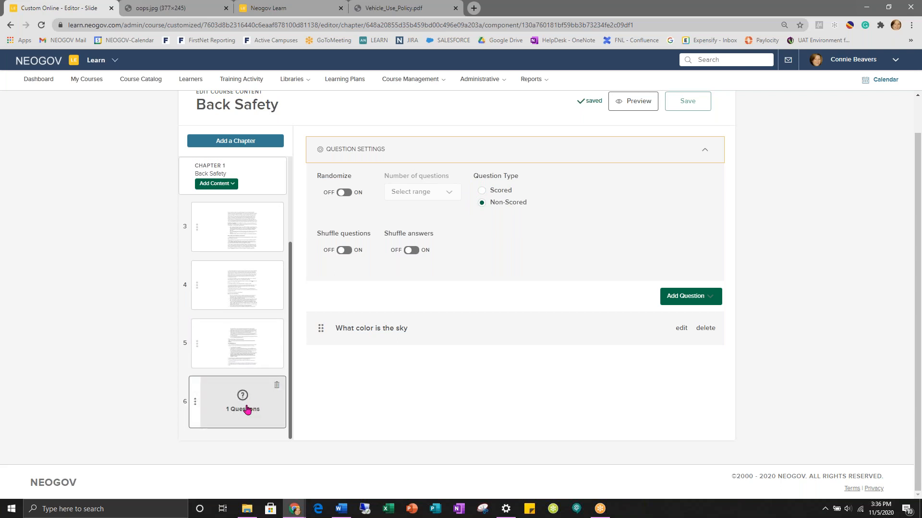
pyautogui.click(481, 190)
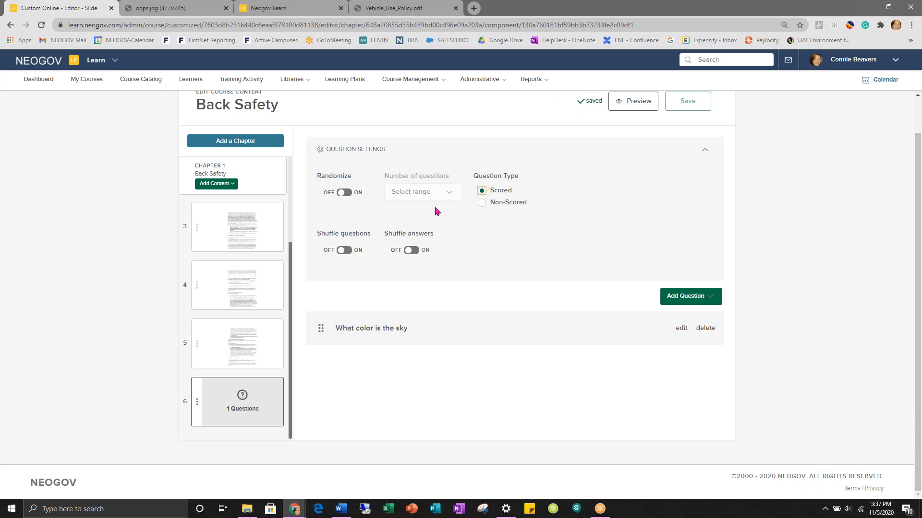
pyautogui.click(342, 194)
pyautogui.click(704, 152)
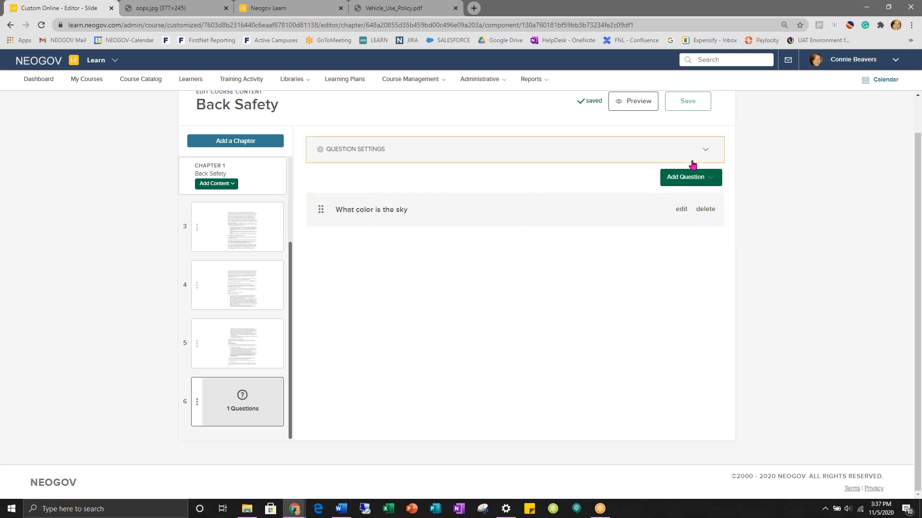
# - Write 'What color is the earth' in a new question form and save it
pyautogui.click(679, 190)
pyautogui.click(671, 202)
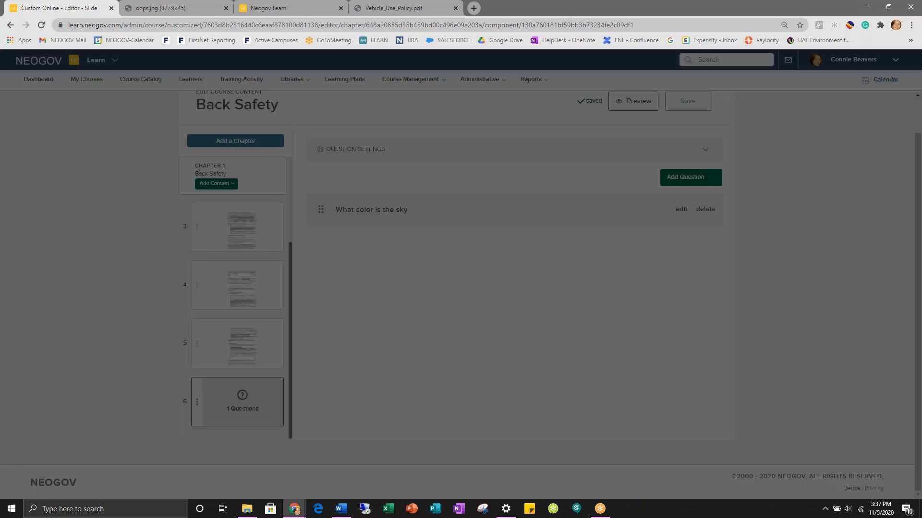
pyautogui.click(690, 118)
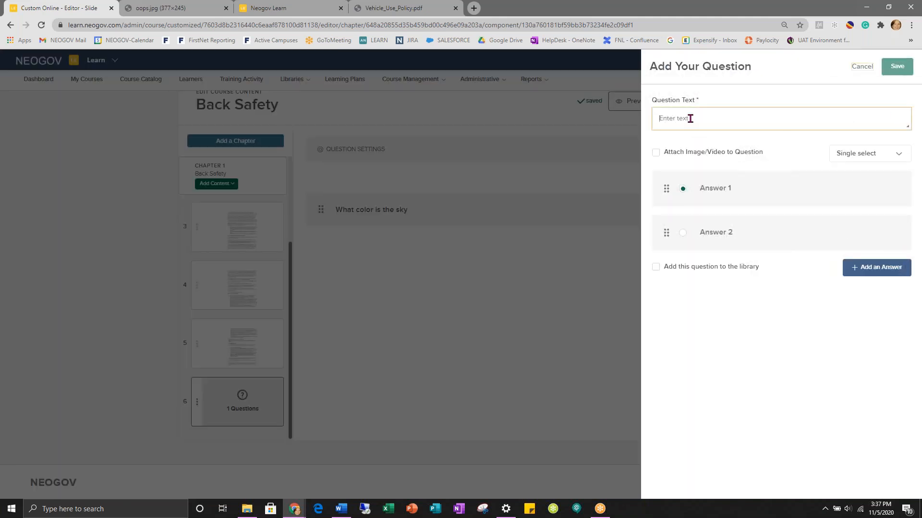
pyautogui.write('What color is the earth')
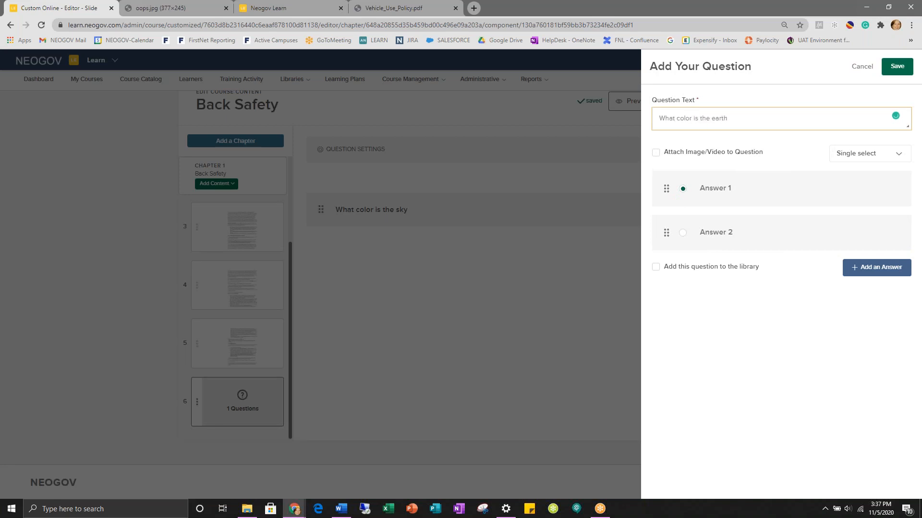
pyautogui.click(896, 68)
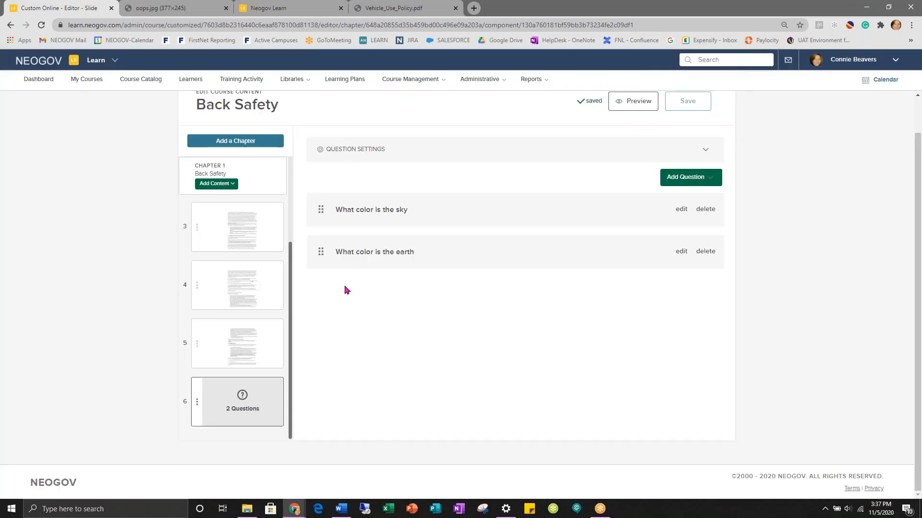
# - Set slide 3's minimum viewing time to 03 min 00 sec
pyautogui.scroll(1, 398, 326)
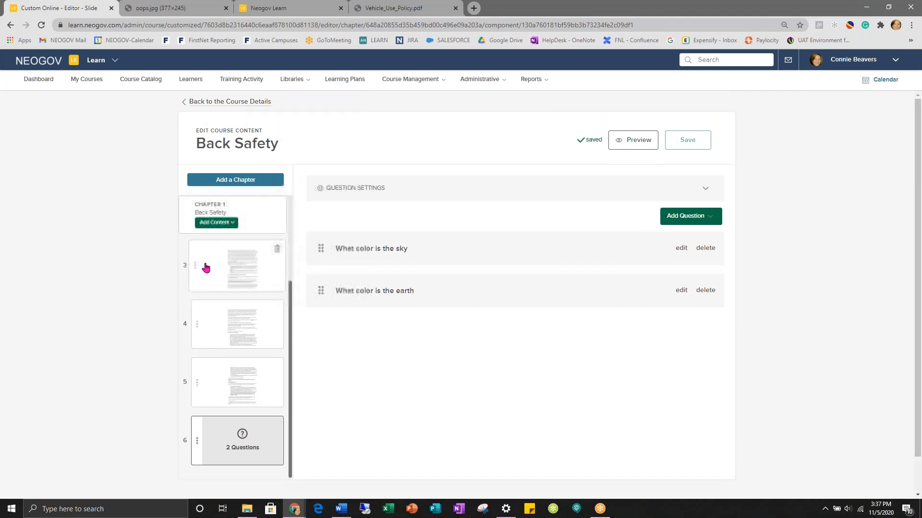
pyautogui.click(243, 273)
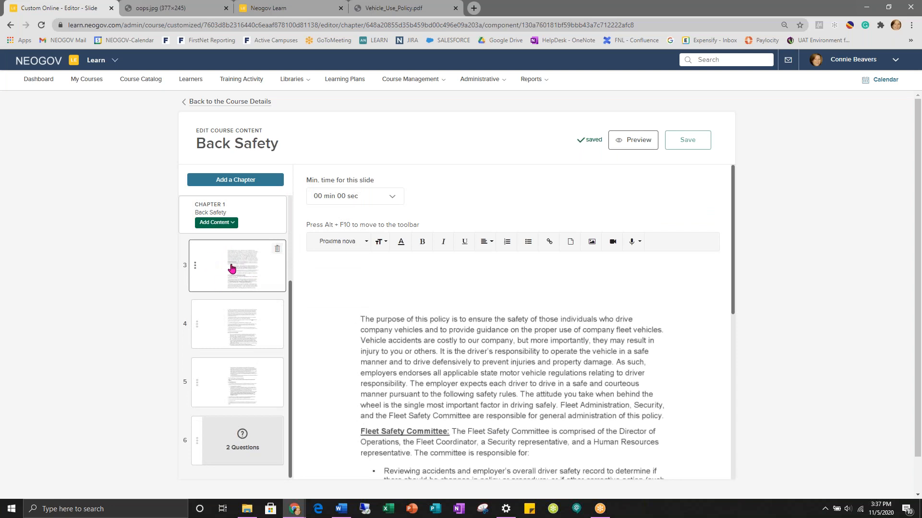
pyautogui.scroll(-7, 446, 358)
pyautogui.scroll(8, 446, 356)
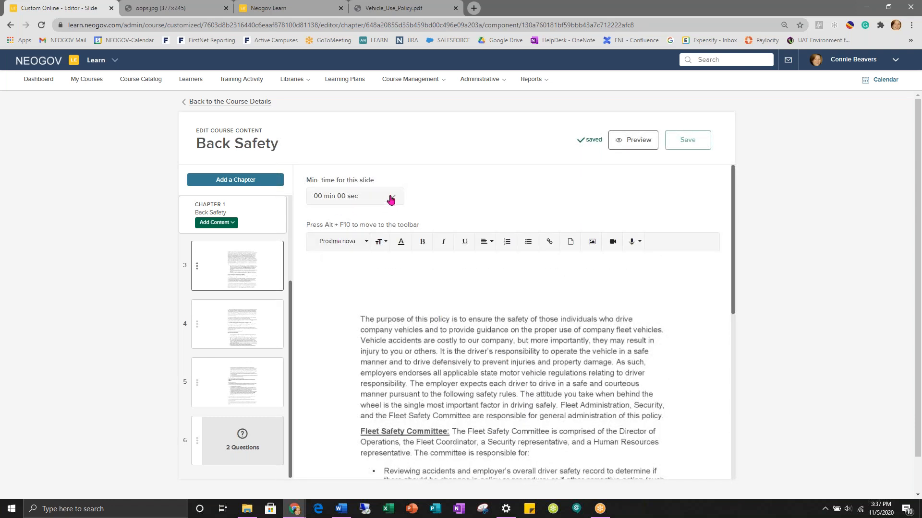
pyautogui.click(390, 199)
pyautogui.click(357, 217)
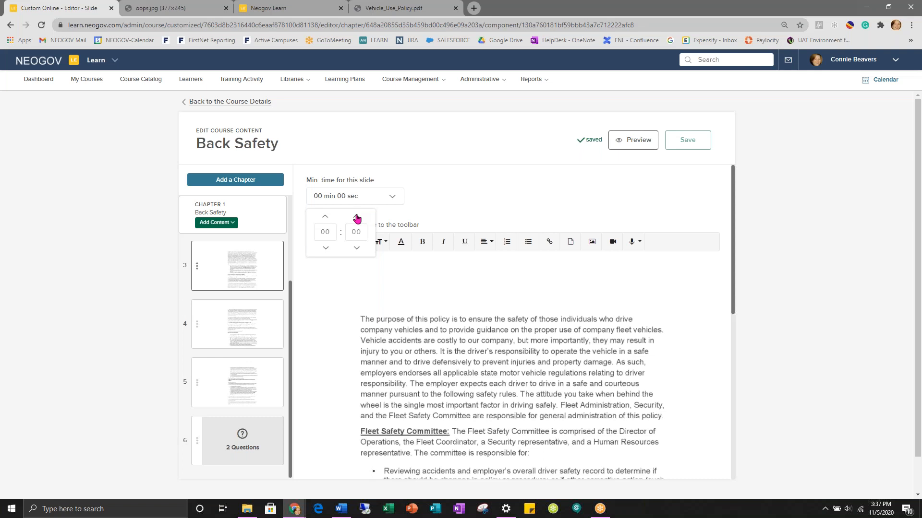
pyautogui.click(356, 248)
pyautogui.moveTo(332, 232); pyautogui.dragTo(310, 235)
pyautogui.write('3')
pyautogui.click(415, 202)
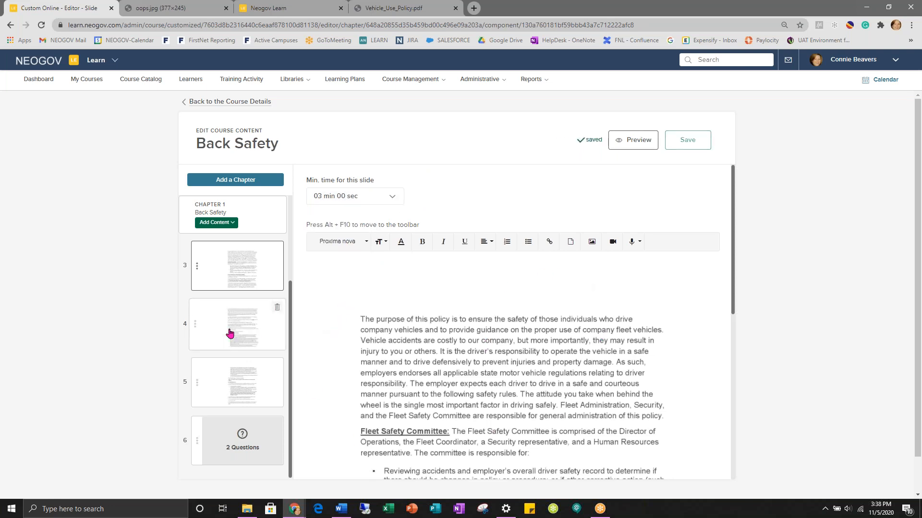
# - Give slides 4 and 5 a minimum viewing time of 01 min 00 sec
pyautogui.click(243, 319)
pyautogui.click(329, 197)
pyautogui.click(327, 218)
pyautogui.click(246, 388)
pyautogui.click(336, 196)
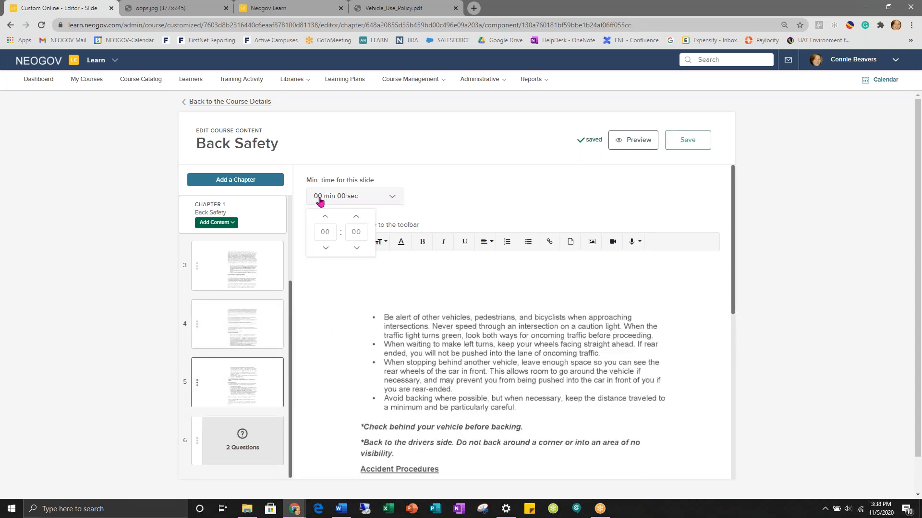
pyautogui.click(326, 218)
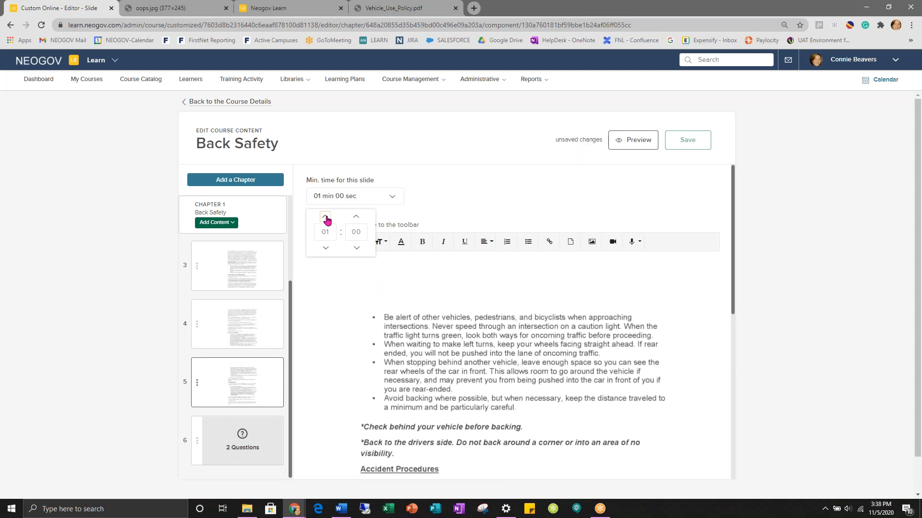
pyautogui.click(451, 346)
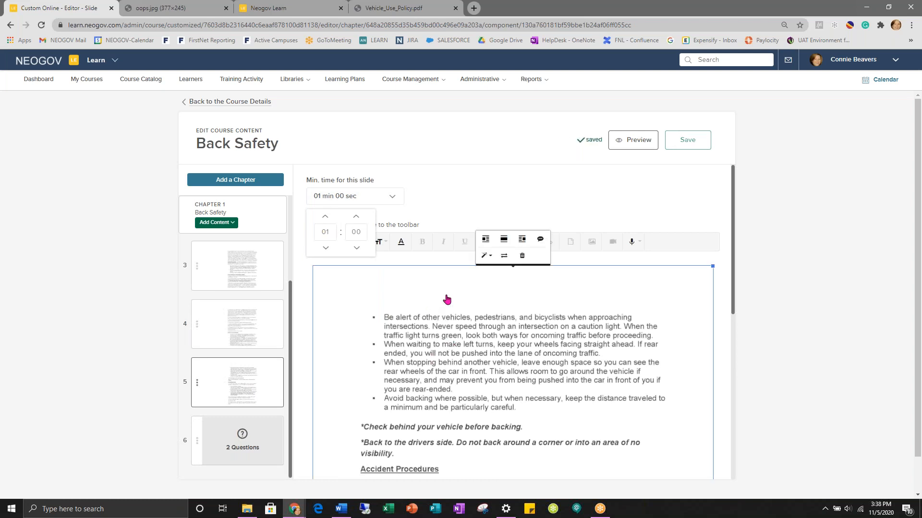
pyautogui.click(644, 191)
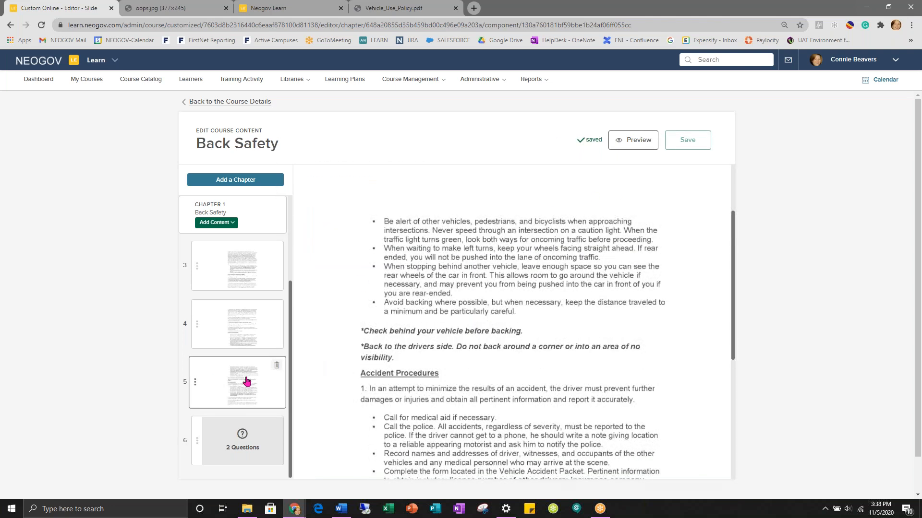
pyautogui.click(221, 223)
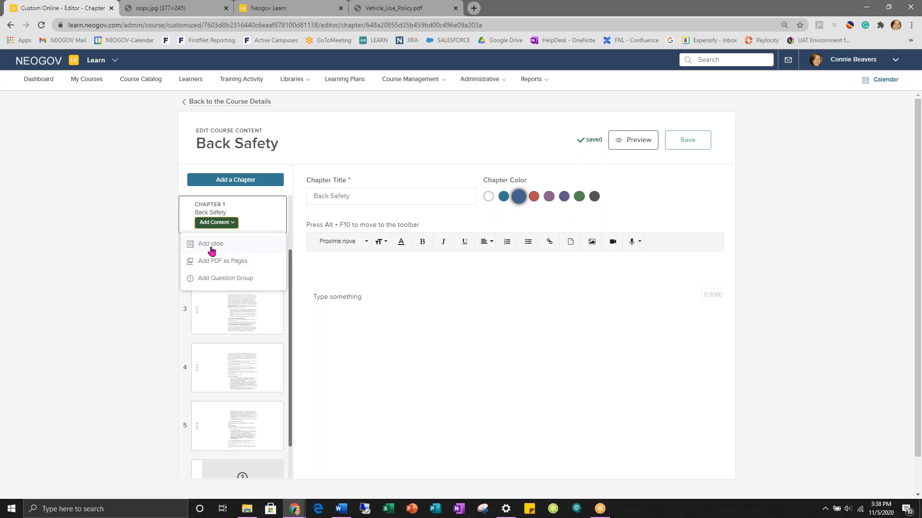
# - Add a seventh slide and attach Vehicle_Use_Policy.pdf to it
pyautogui.click(209, 248)
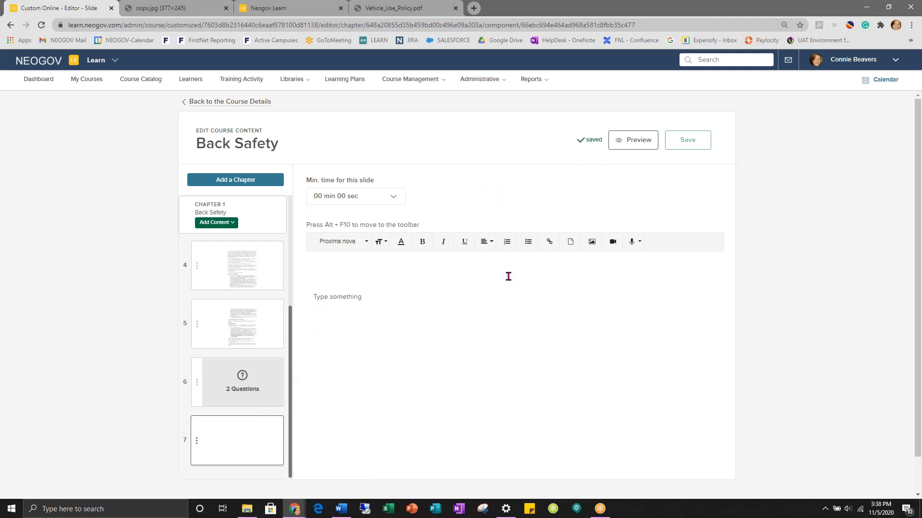
pyautogui.click(570, 243)
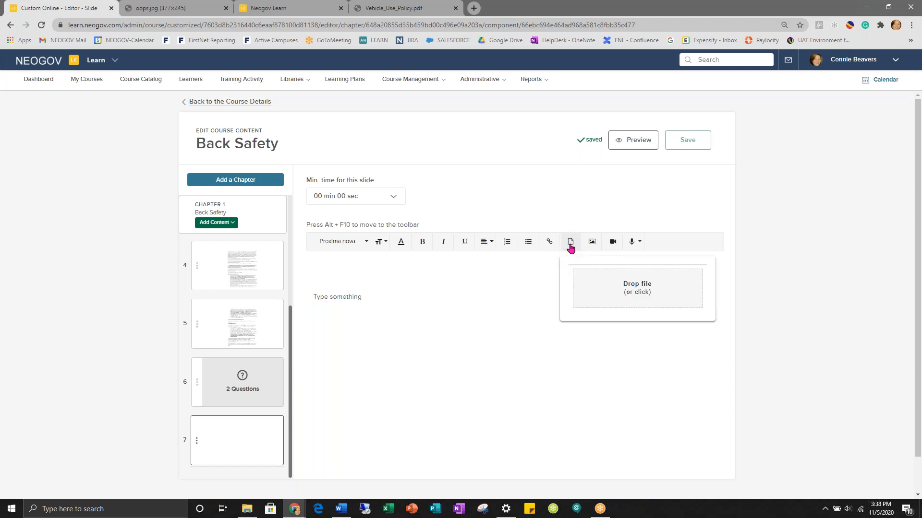
pyautogui.moveTo(288, 254); pyautogui.dragTo(602, 296)
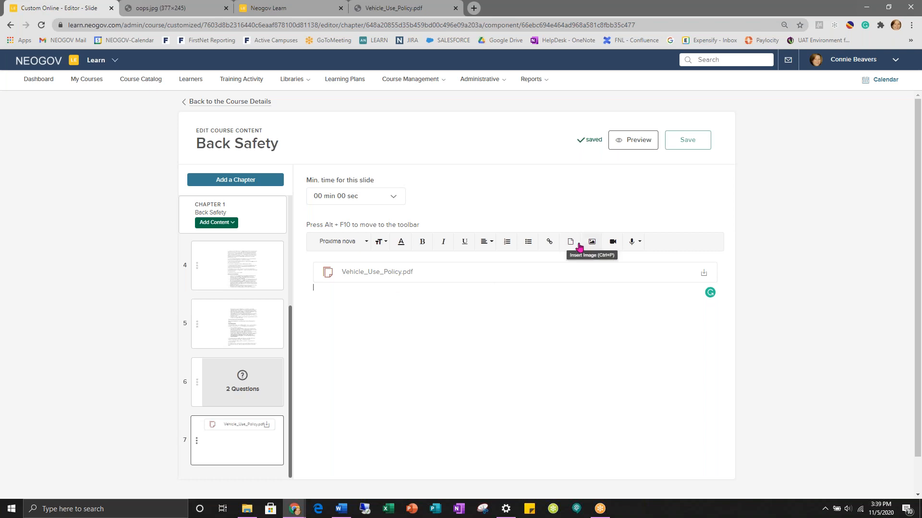
# - Check the slide's Record Audio option without recording, then go back to the Back Safety course details
pyautogui.click(639, 244)
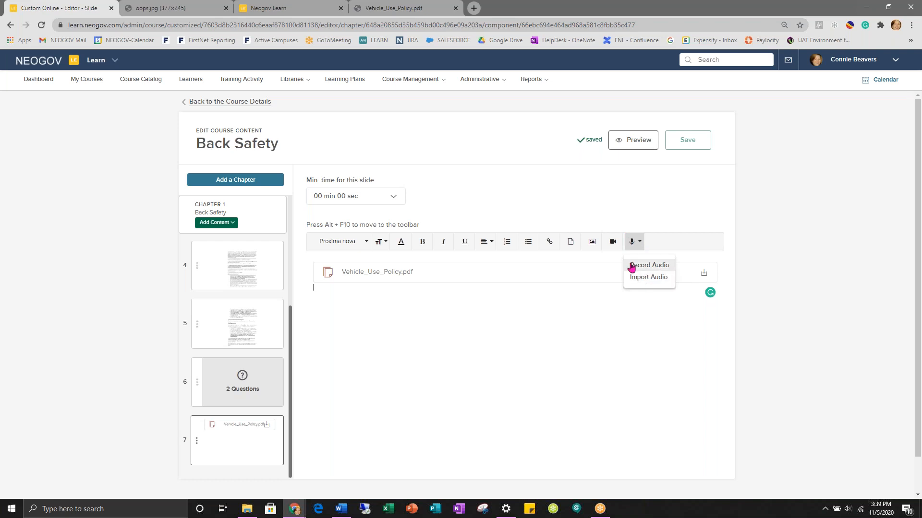
pyautogui.click(640, 267)
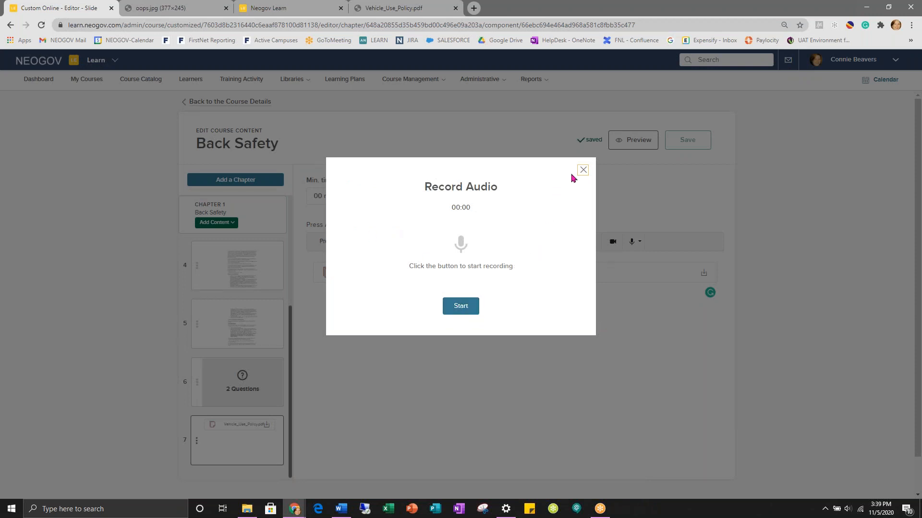
pyautogui.click(582, 171)
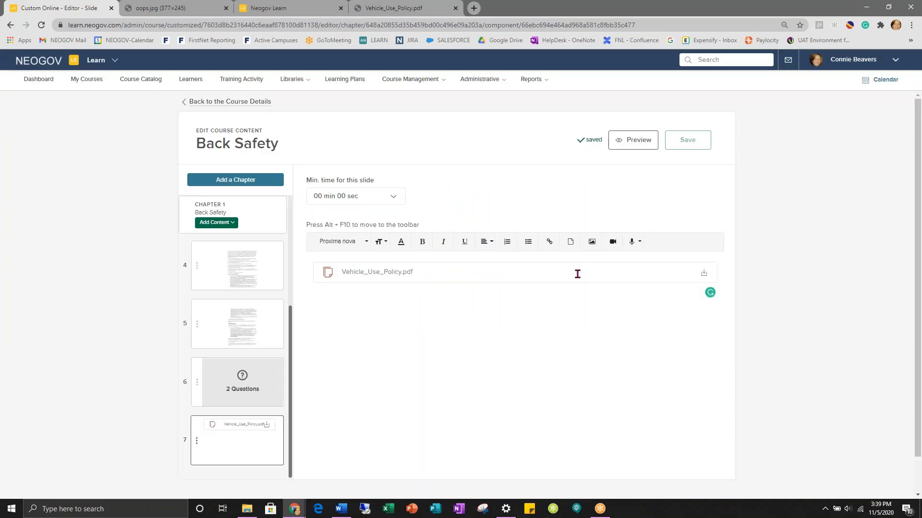
pyautogui.click(635, 242)
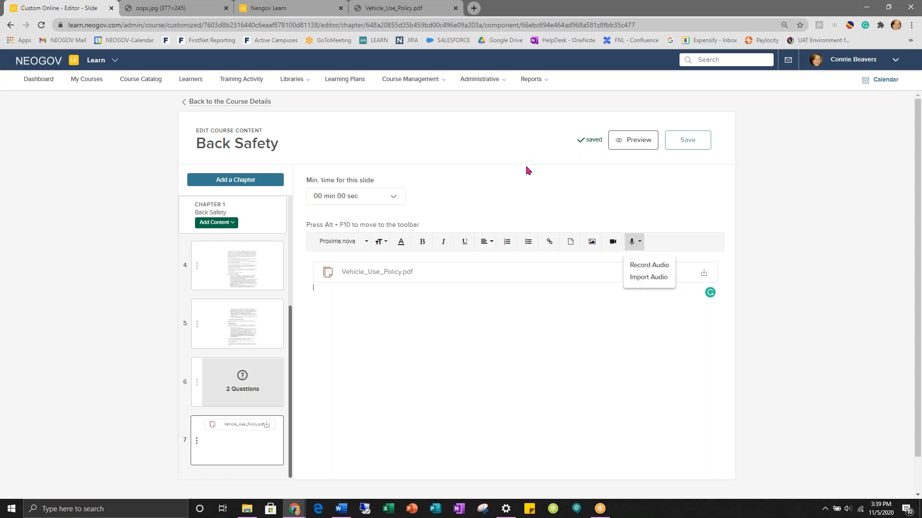
pyautogui.click(230, 102)
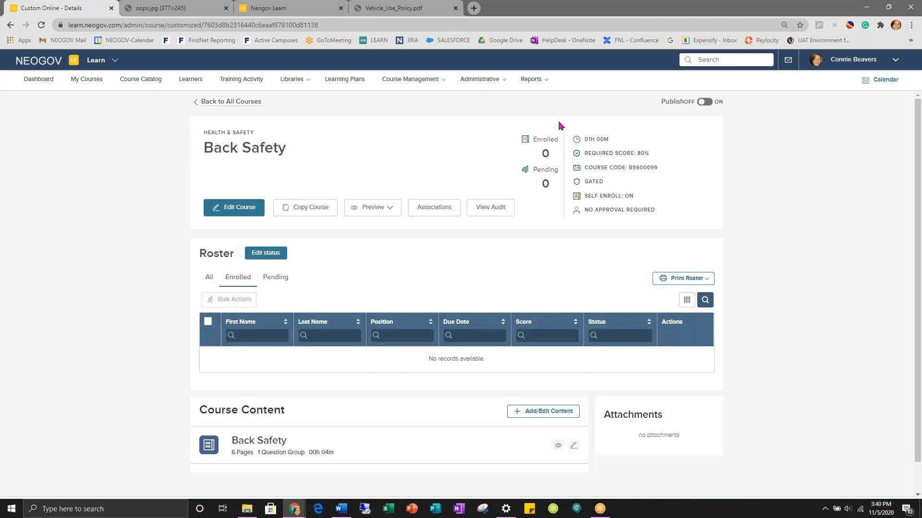
pyautogui.scroll(-1, 395, 303)
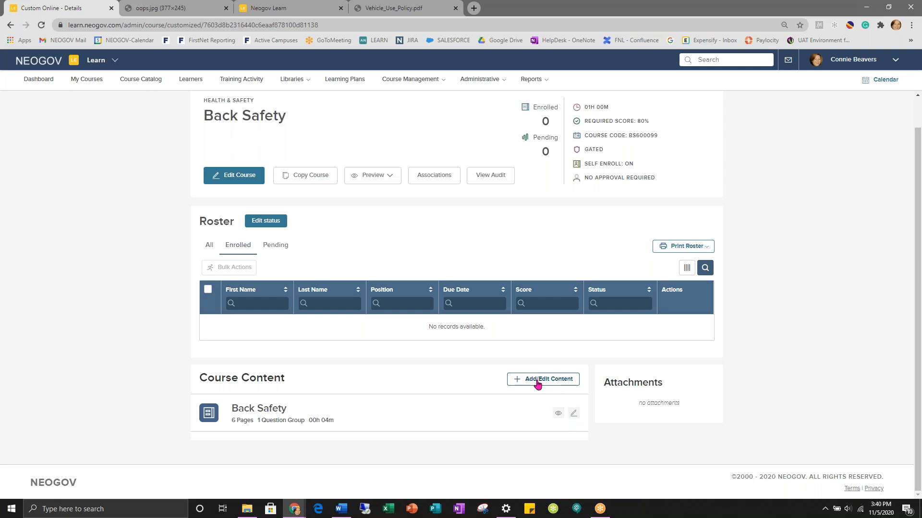
pyautogui.scroll(1, 537, 384)
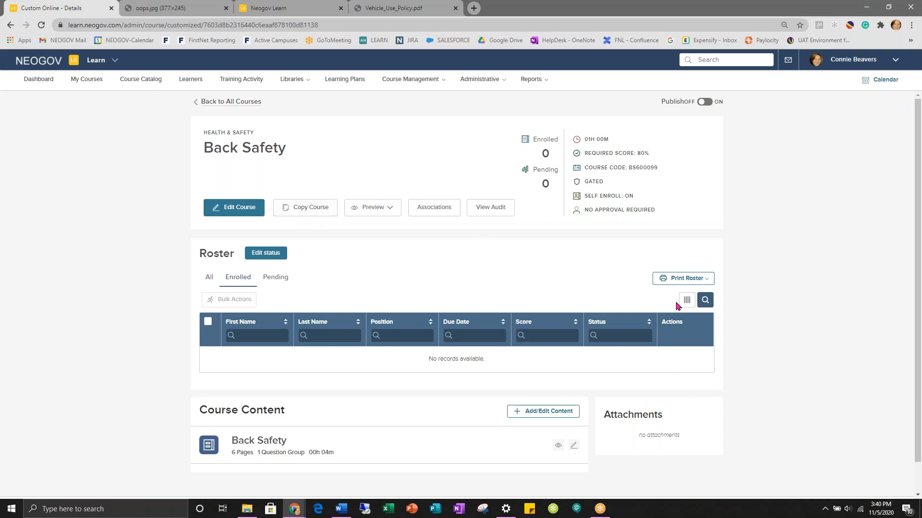
# - Switch Back Safety's Publish toggle ON and view the Enroll Learners options
pyautogui.click(704, 102)
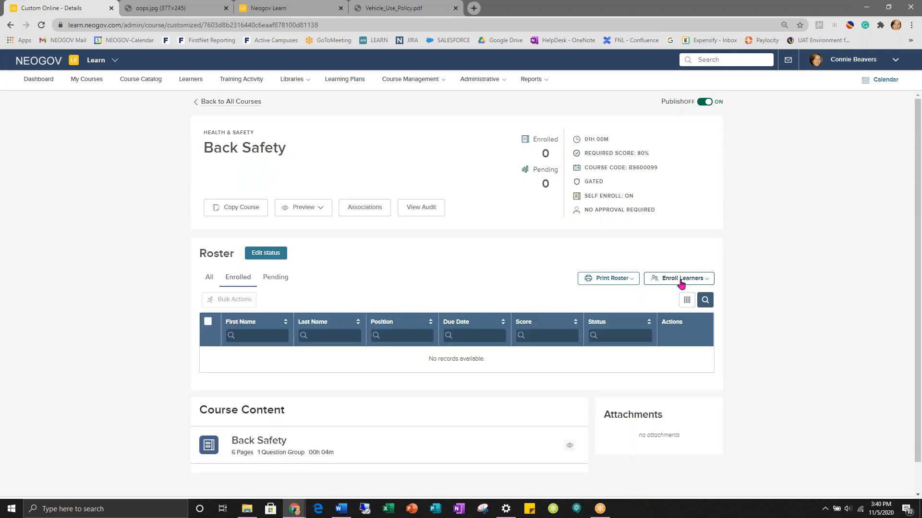
pyautogui.click(676, 284)
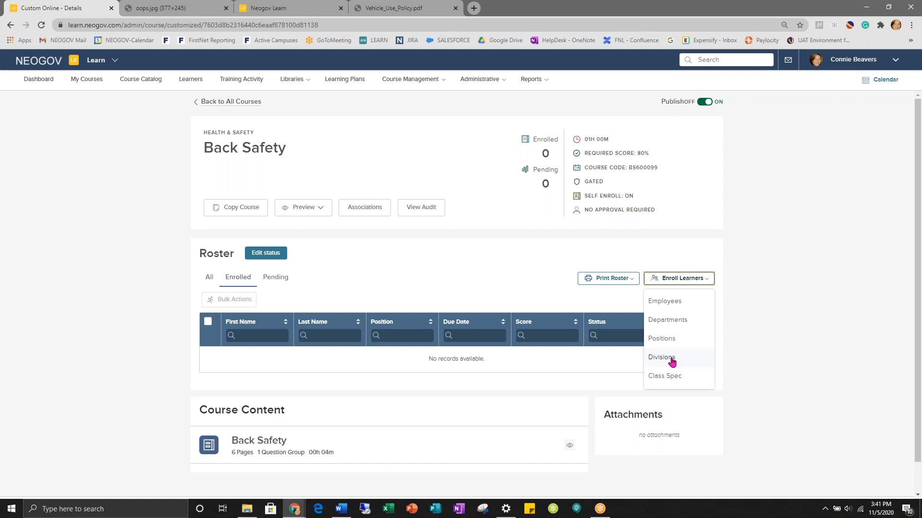
# - From Administrative > Users (240 accounts), open Set Temporary Password for an unactivated user
pyautogui.click(480, 79)
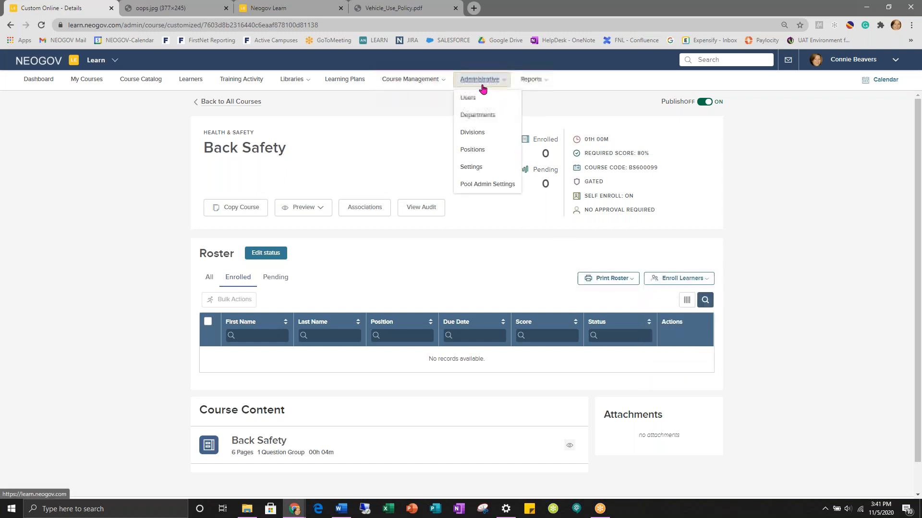
pyautogui.click(469, 99)
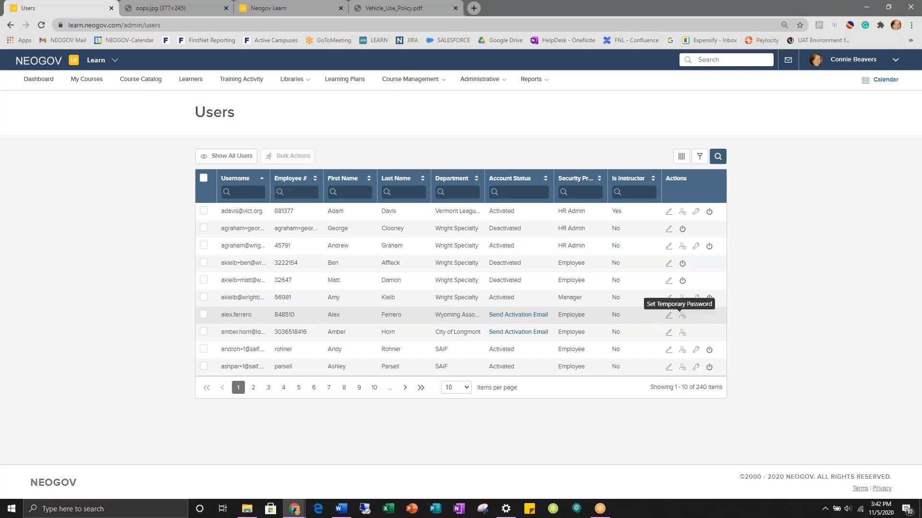
pyautogui.click(682, 317)
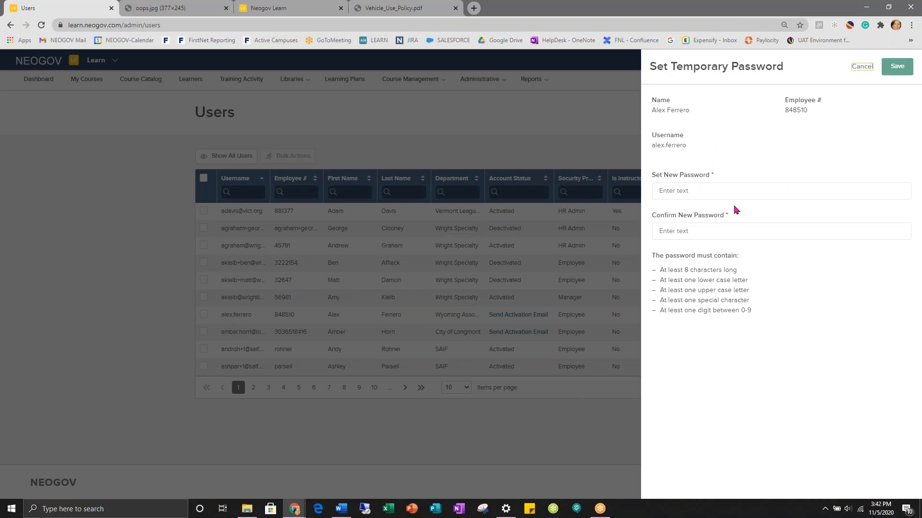
pyautogui.click(714, 191)
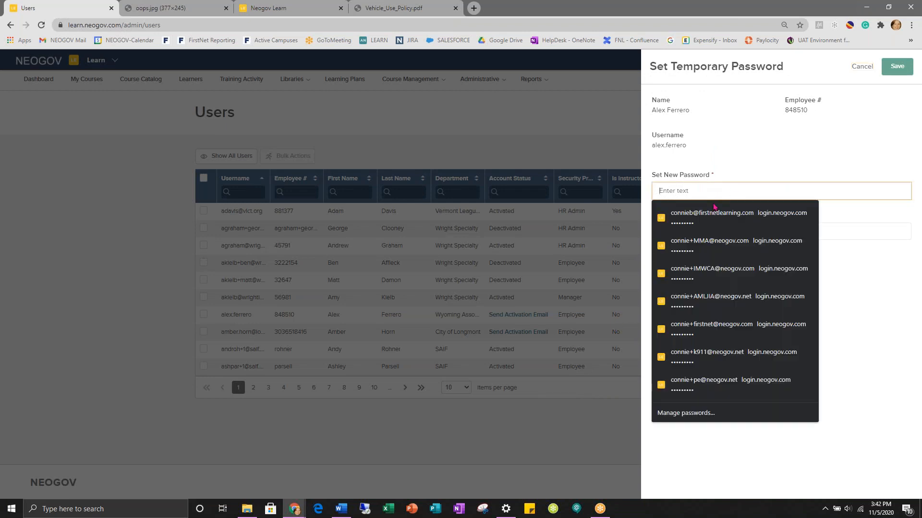
pyautogui.click(750, 167)
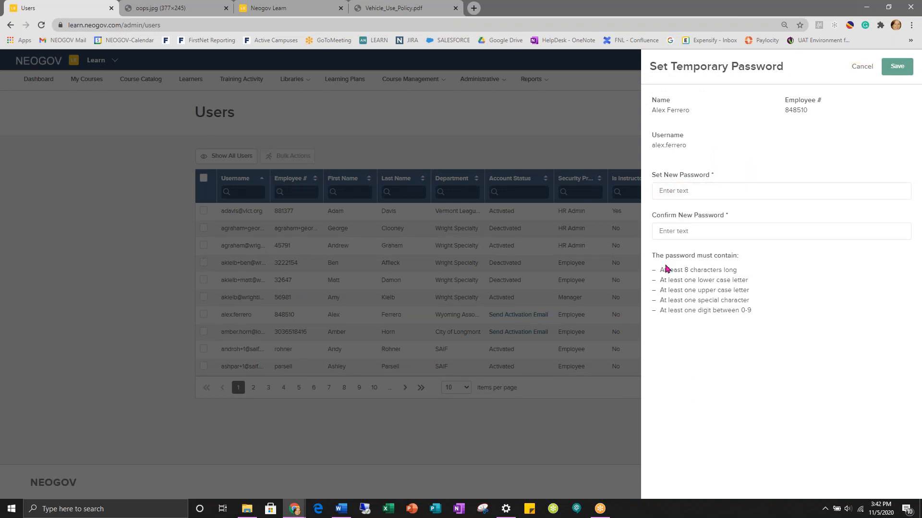